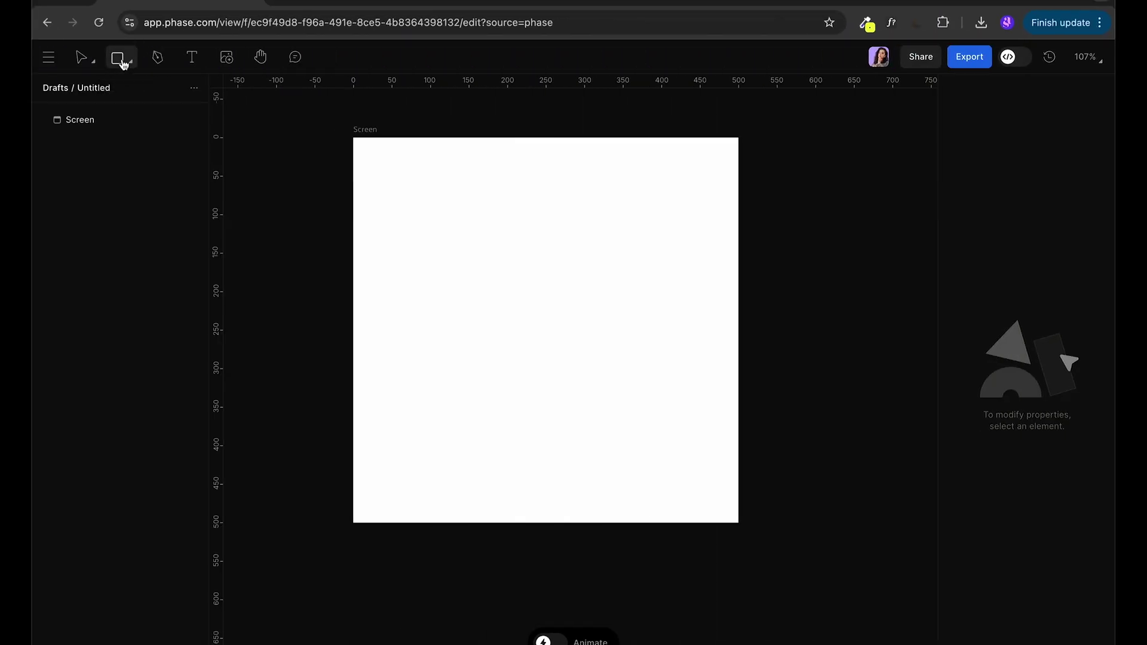
Step: Draw a rectangle on the Screen frame with a corner radius of 30
click(132, 65)
click(141, 95)
mouse_move(438, 267)
mouse_down()
mouse_move(646, 264)
mouse_move(653, 303)
mouse_up()
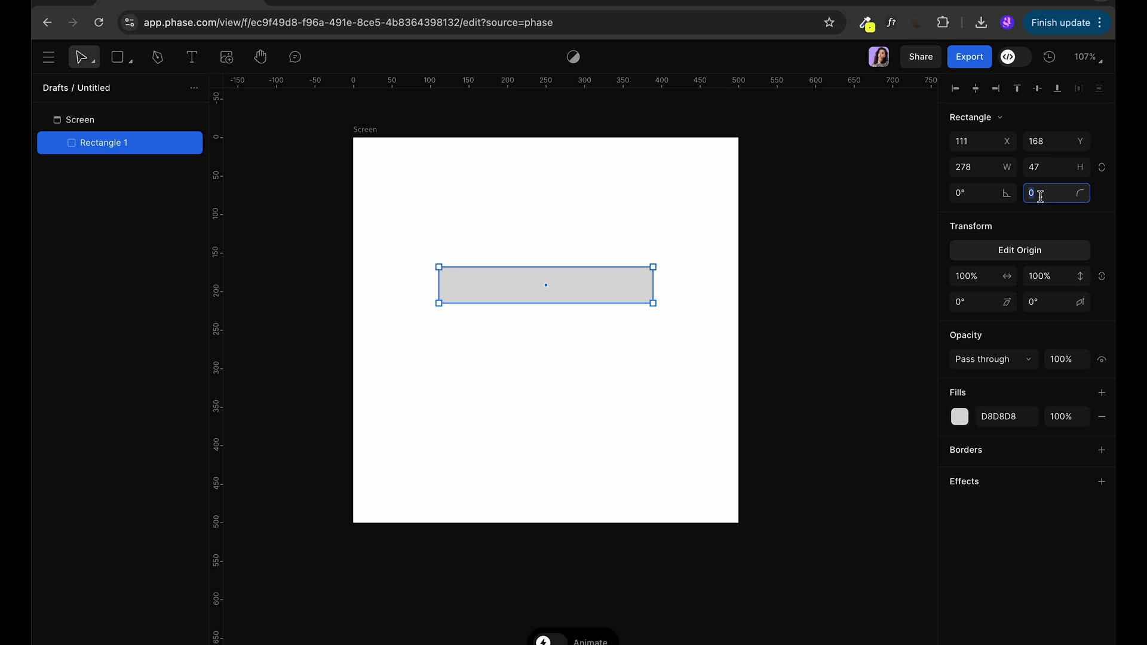
text(30)
key(Return)
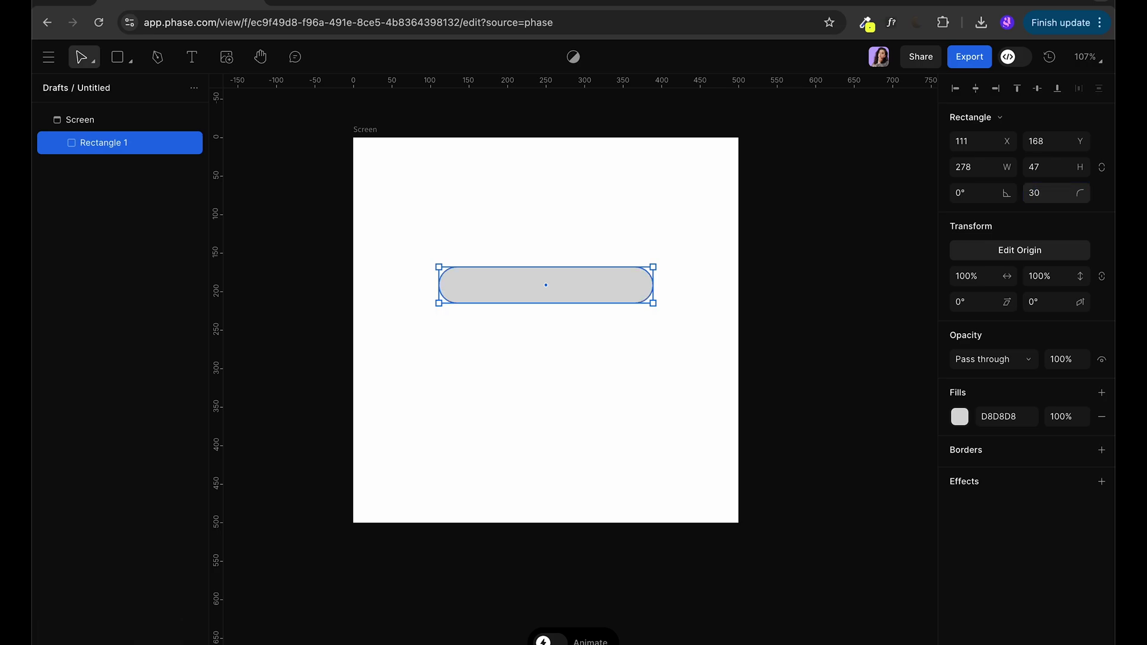
Step: Duplicate the pill just below the original and fill both solid black
drag(600, 290, 603, 355)
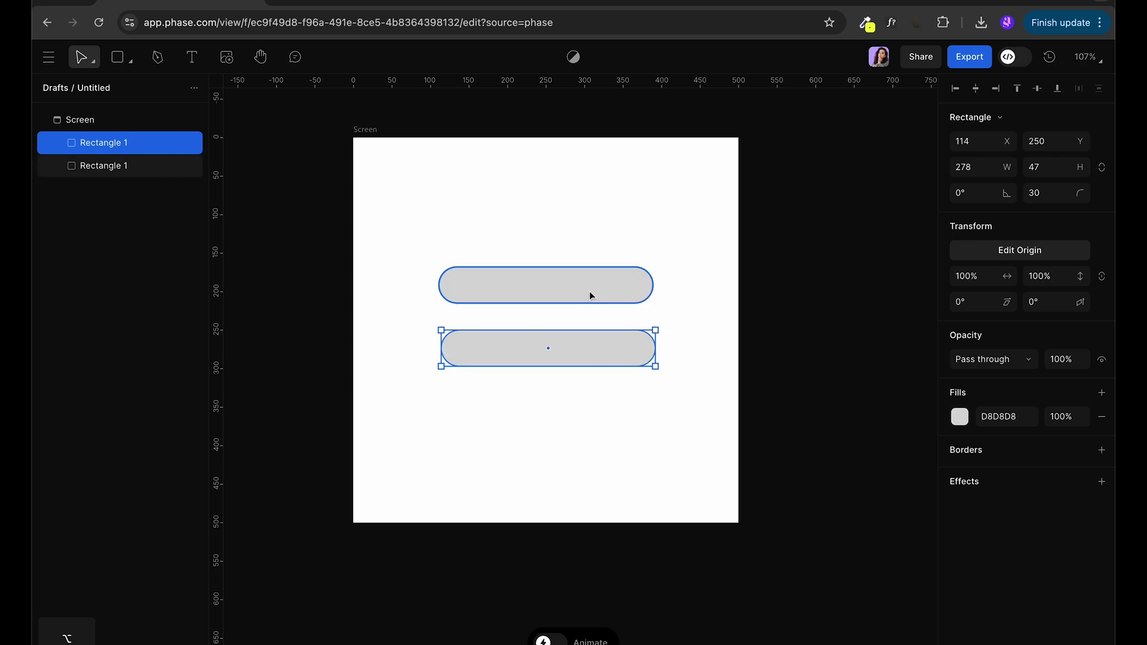
shift+click(591, 294)
click(967, 409)
drag(865, 412, 640, 546)
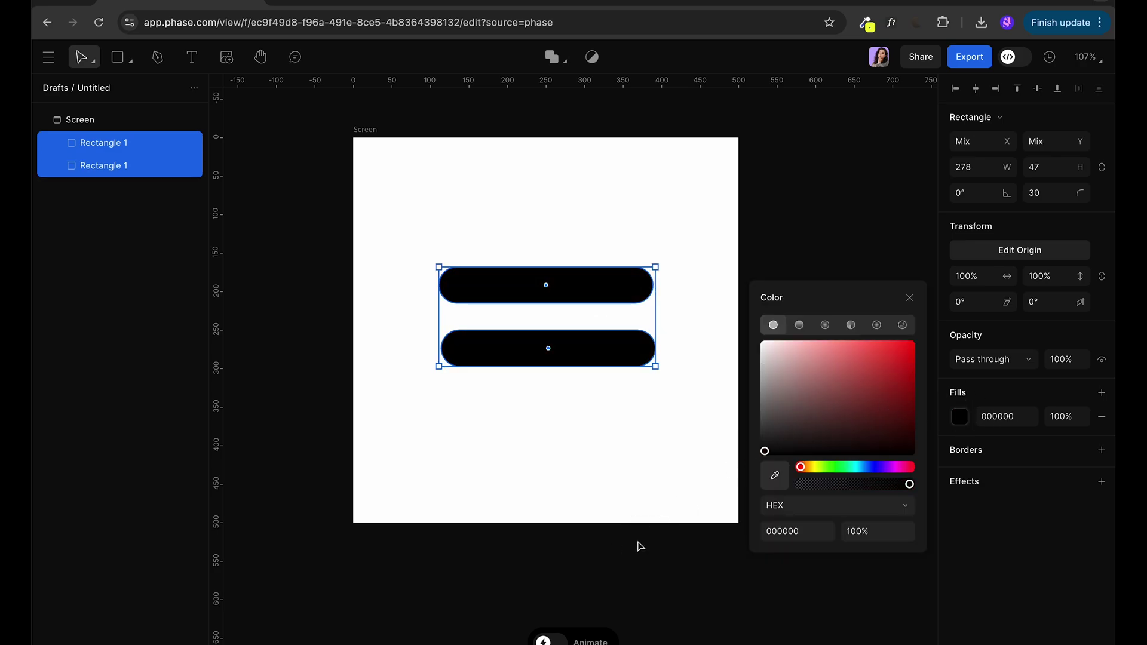
click(909, 298)
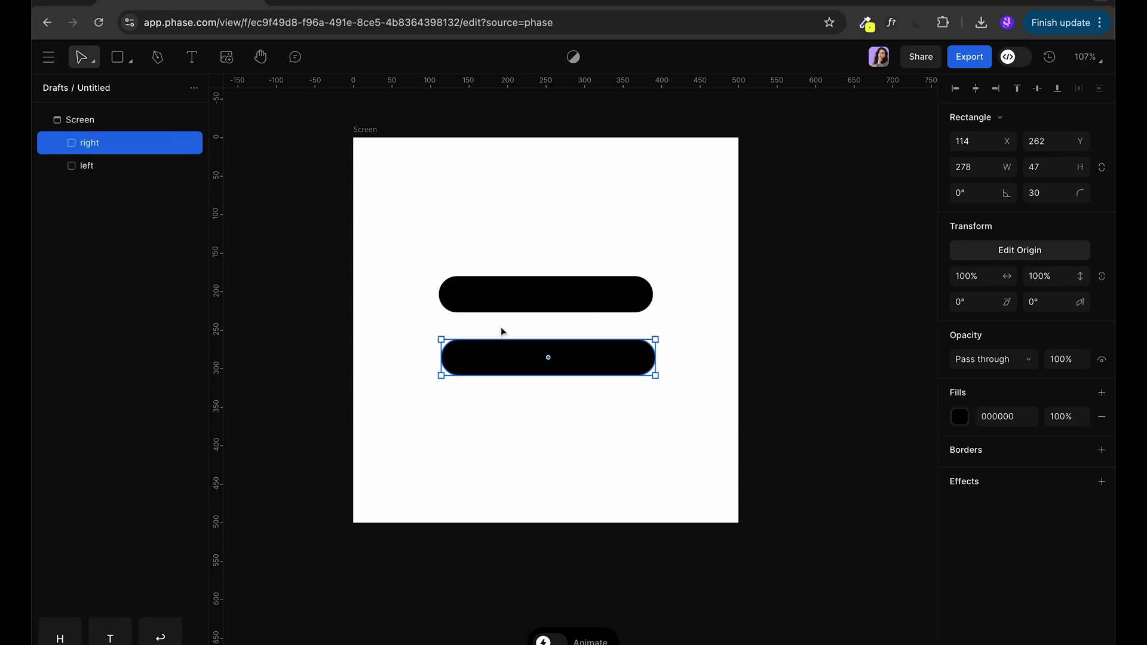
Step: Turn on Animate mode with both pills selected to show the timeline
shift+click(502, 305)
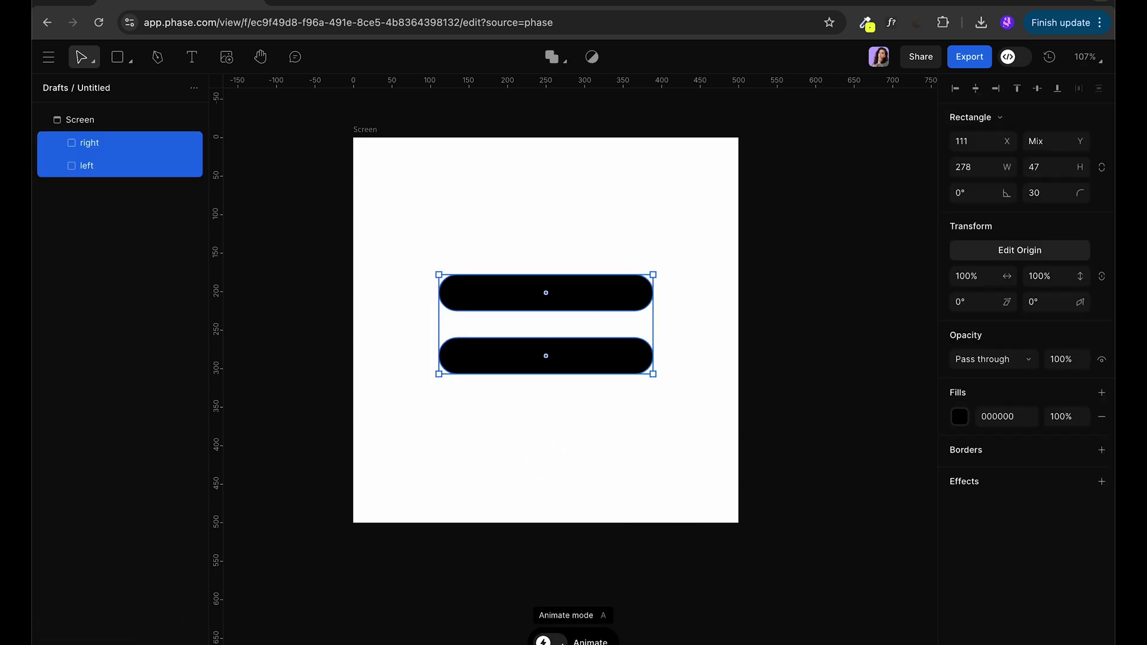
click(544, 639)
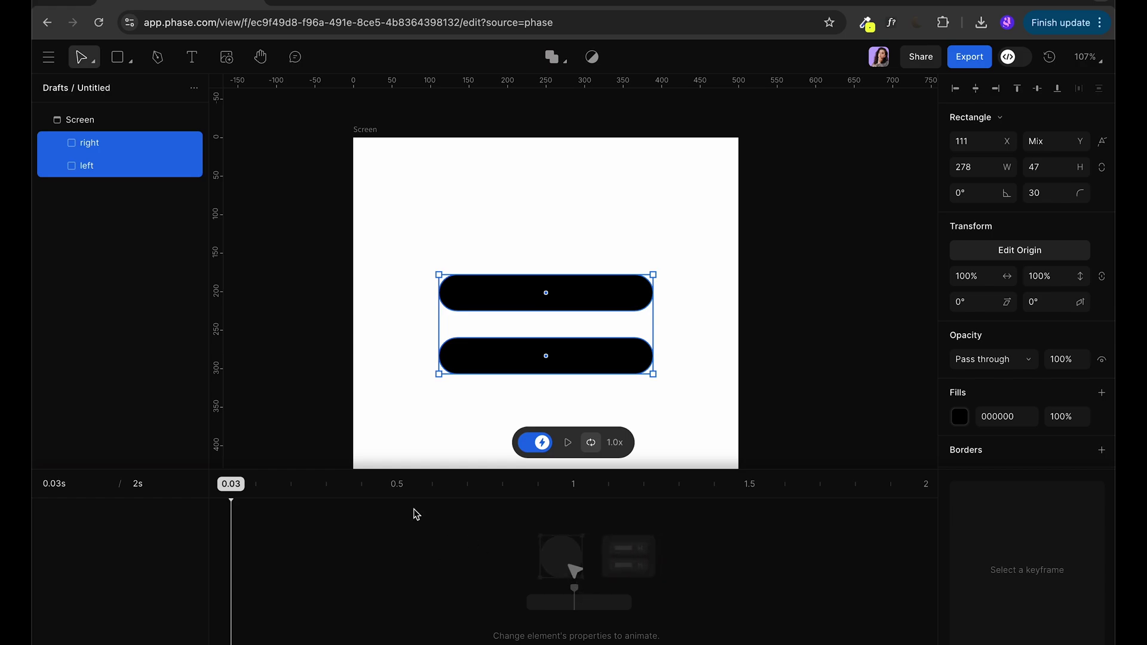
click(267, 386)
scroll(397, 377, down, 1)
key(ctrl+a)
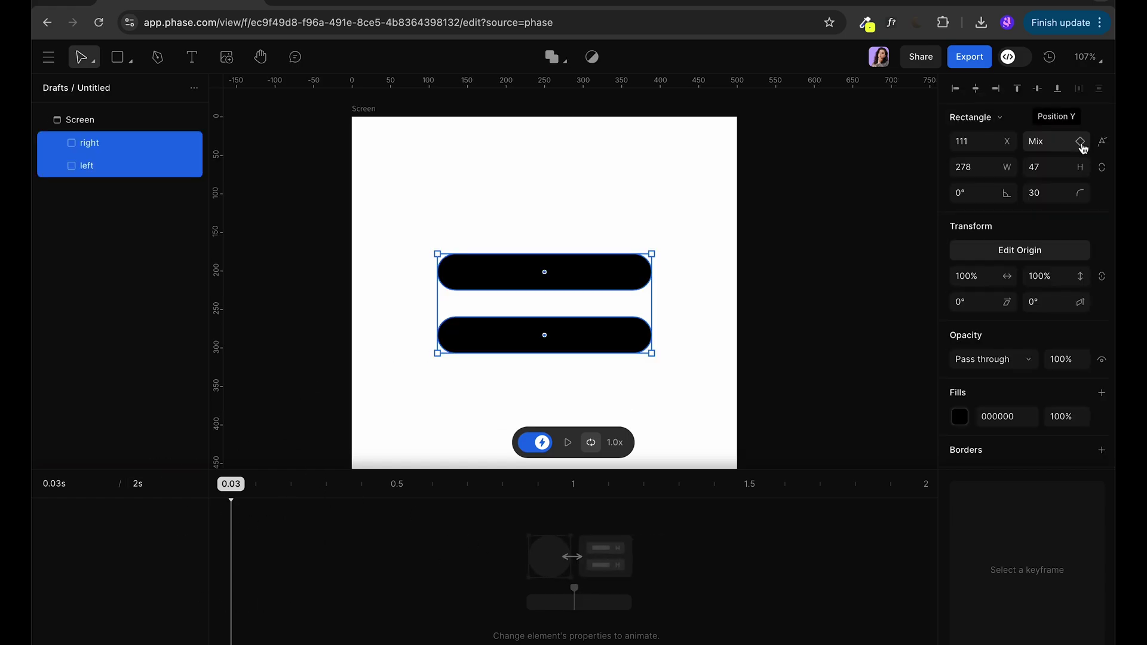
click(687, 231)
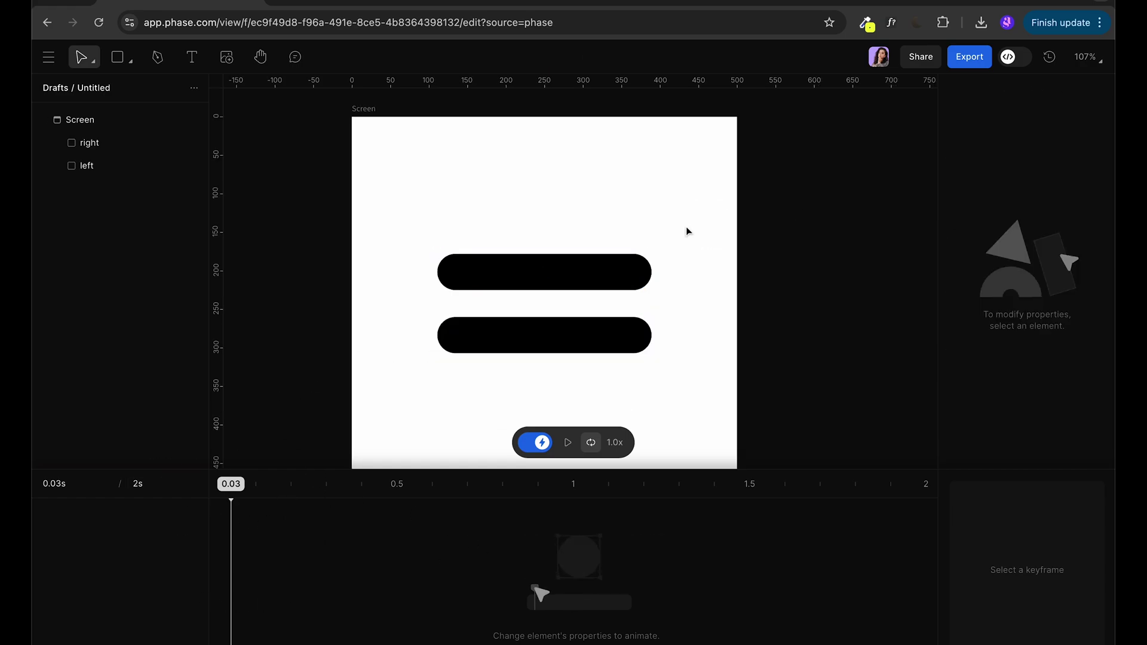
Step: Test moving and rotating the top left pill as keyframes, undoing each change
drag(619, 274, 619, 179)
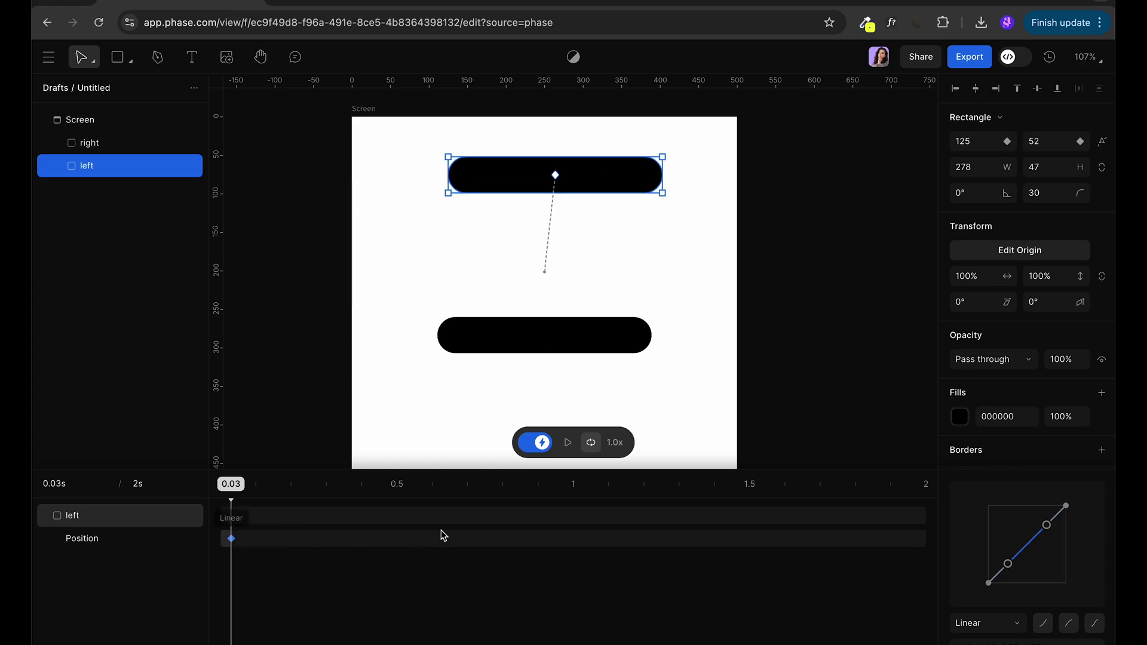
key(super+z)
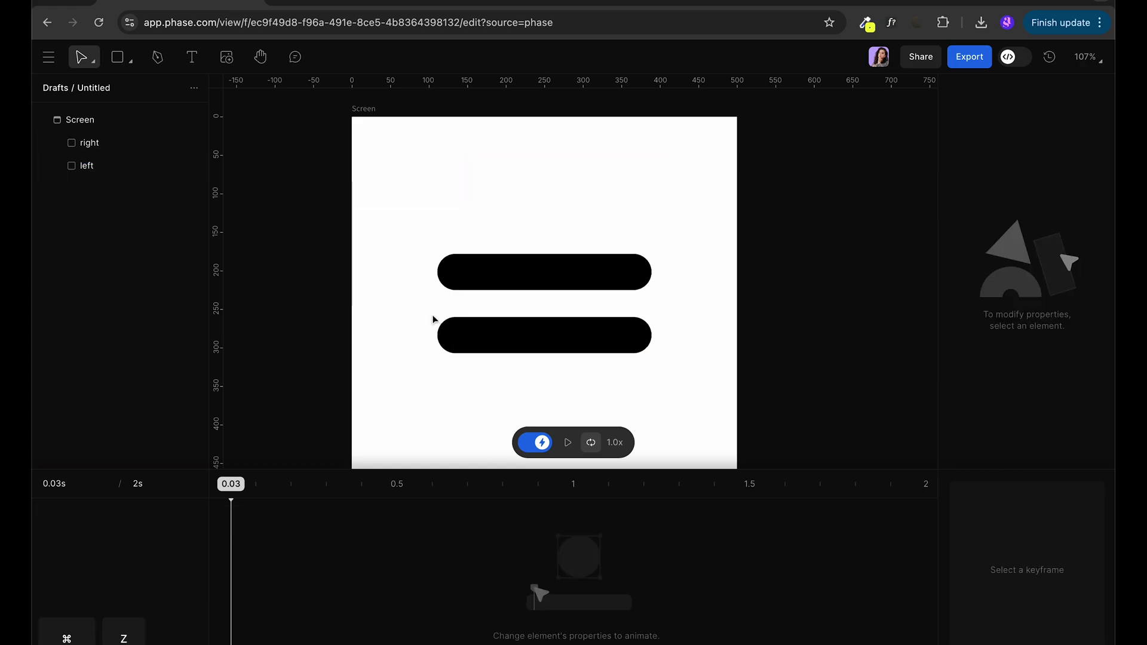
click(499, 280)
click(518, 359)
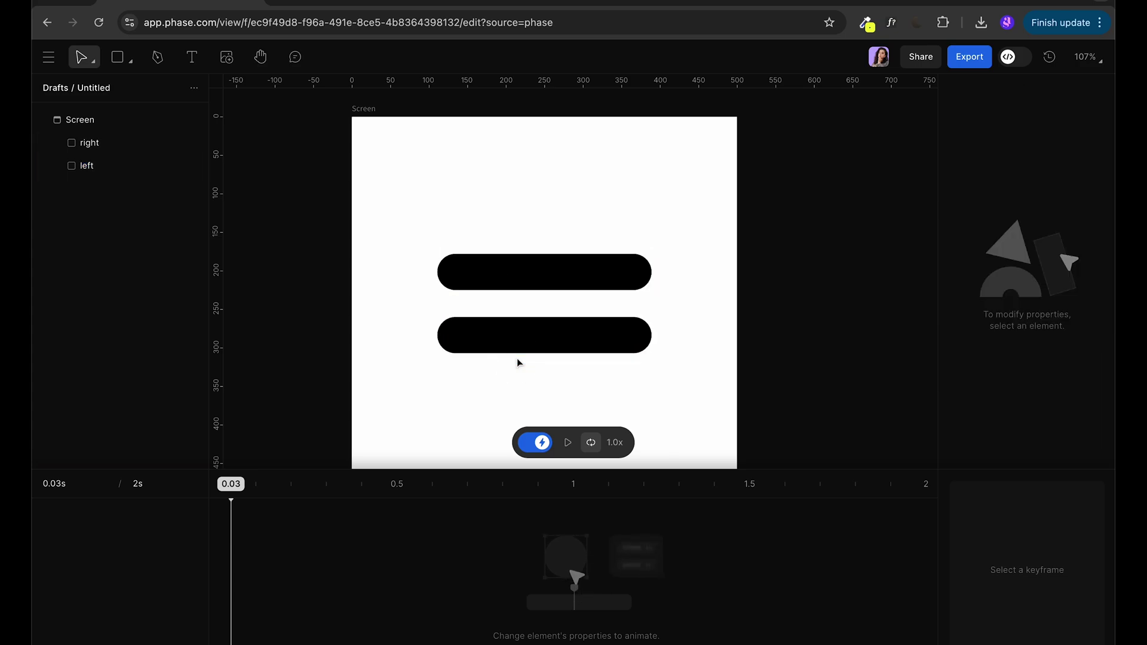
click(517, 338)
click(512, 281)
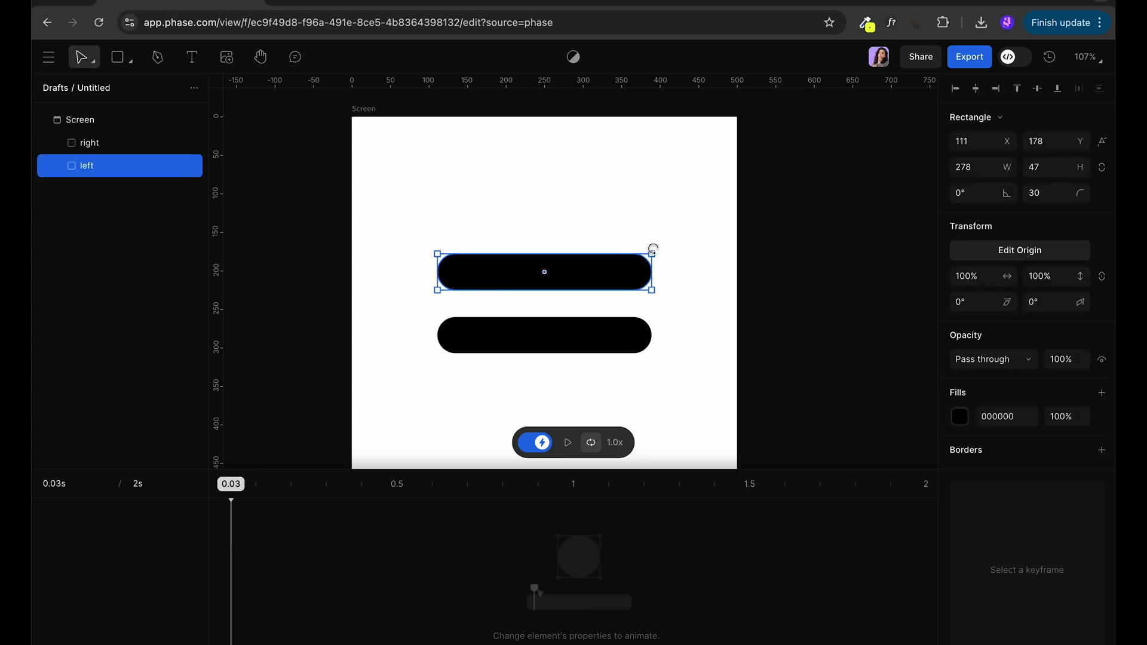
drag(654, 248, 567, 138)
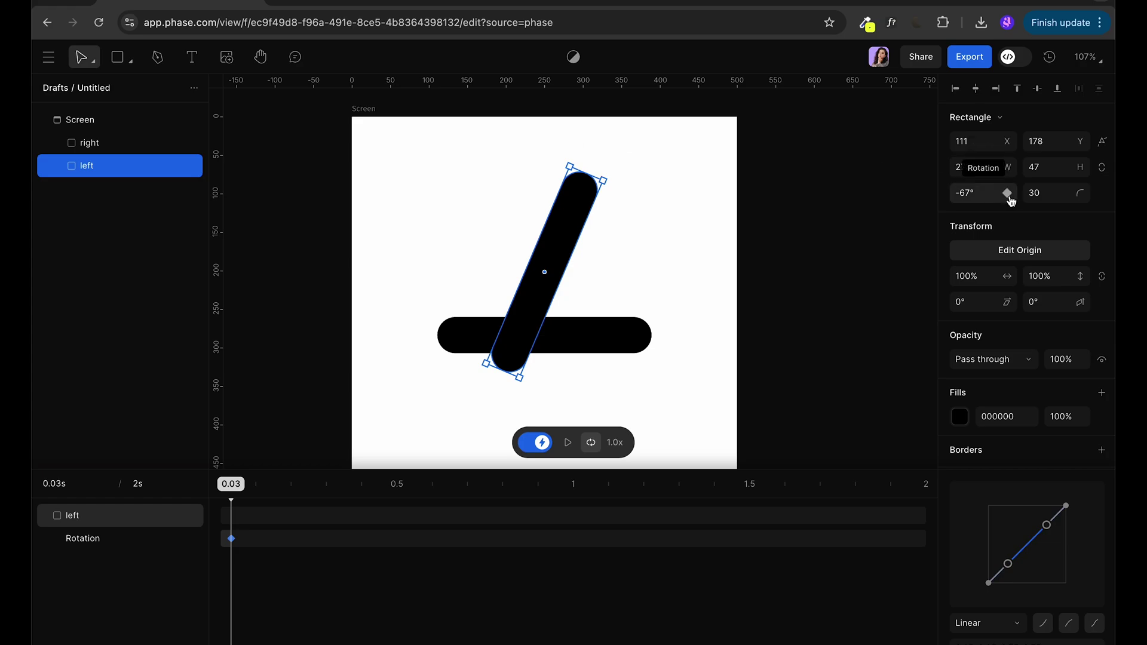
key(super+z)
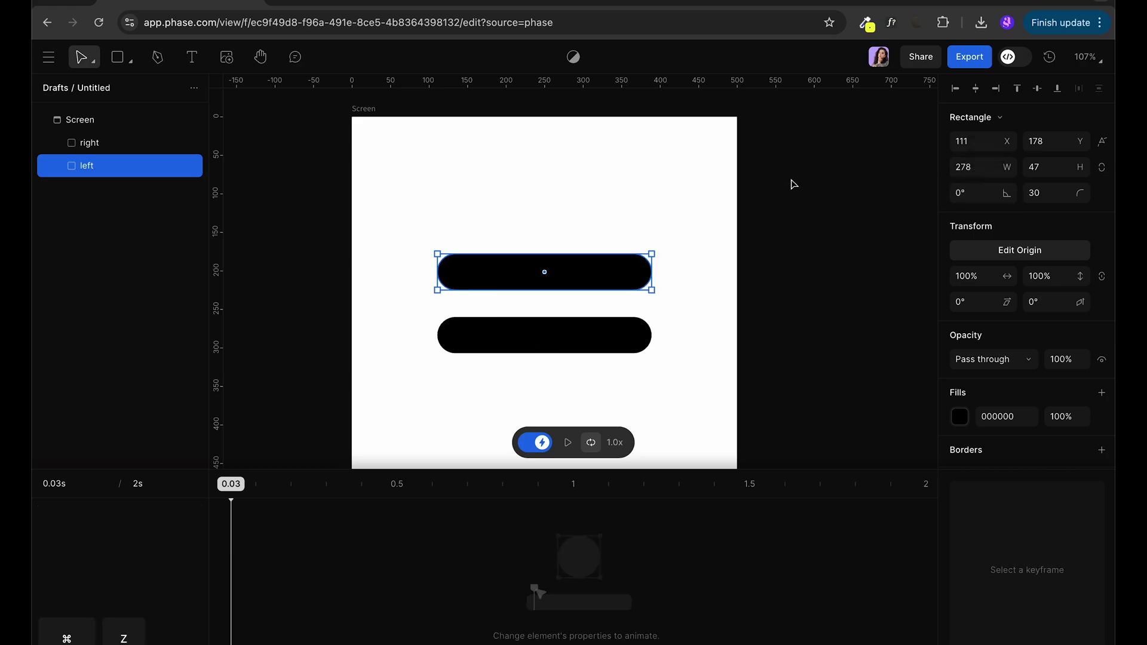
Step: Try a red fill on the left pill, then undo it
click(960, 370)
drag(842, 366, 858, 304)
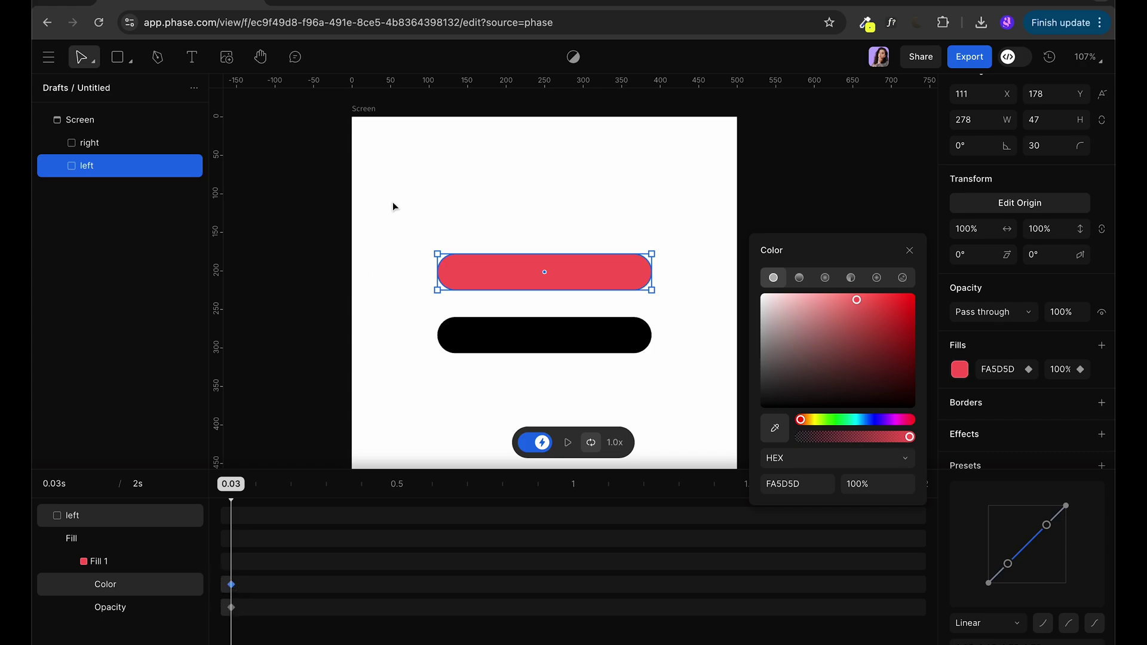
click(910, 253)
key(super+z)
key(super+z)
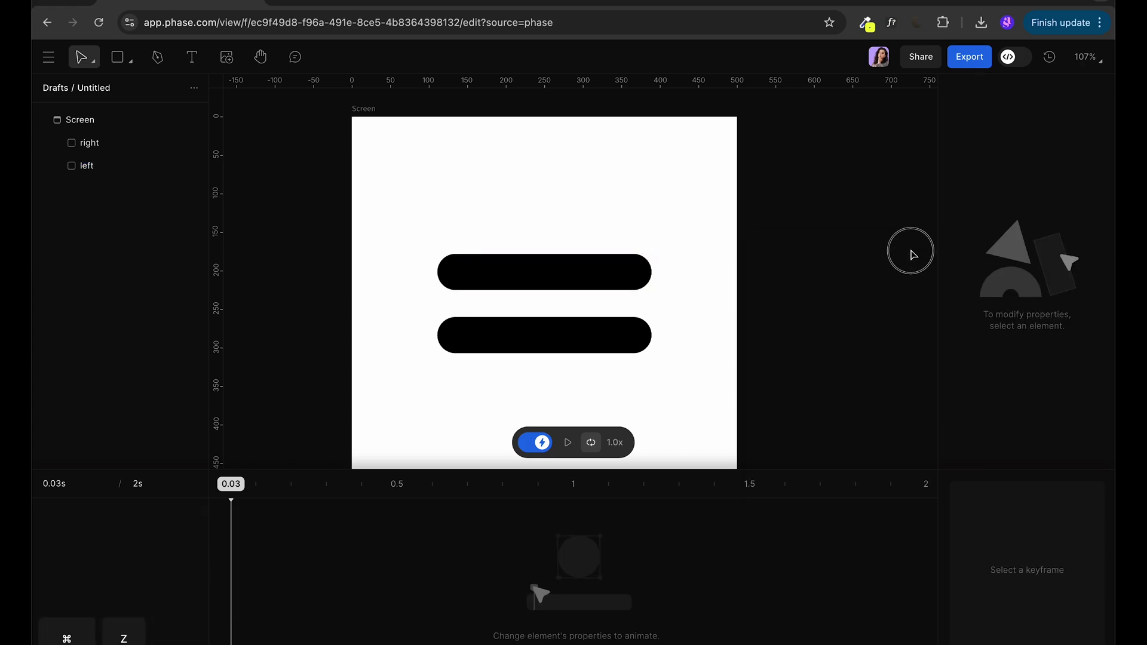
Step: Add 0s keyframes: rotation and position for left, position for right
click(599, 258)
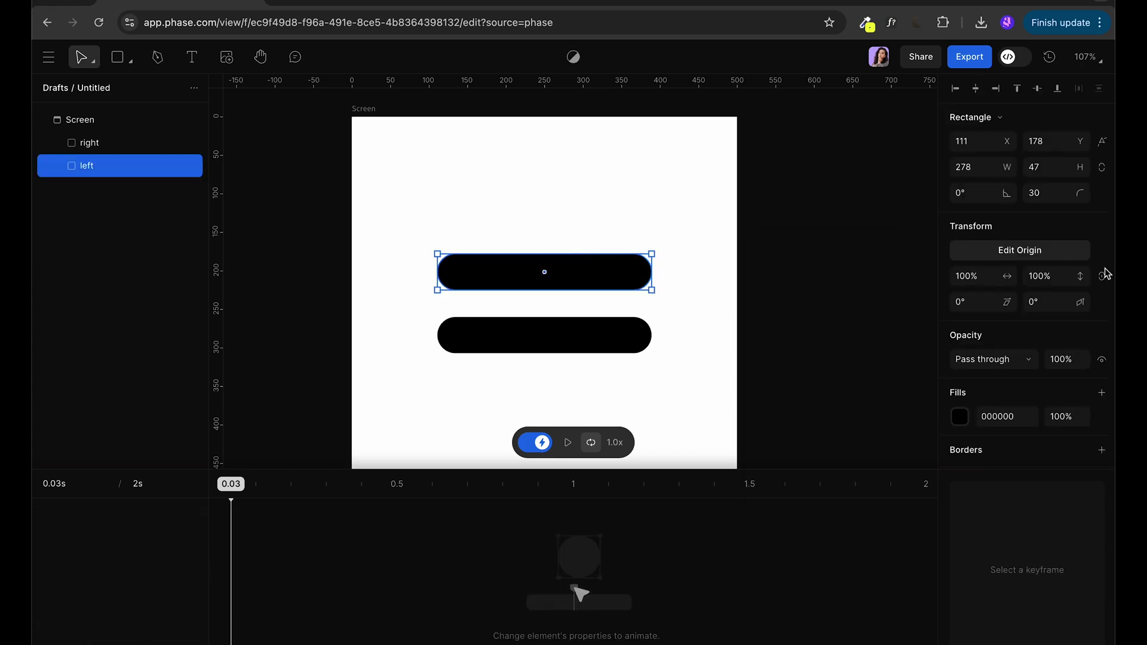
click(1007, 193)
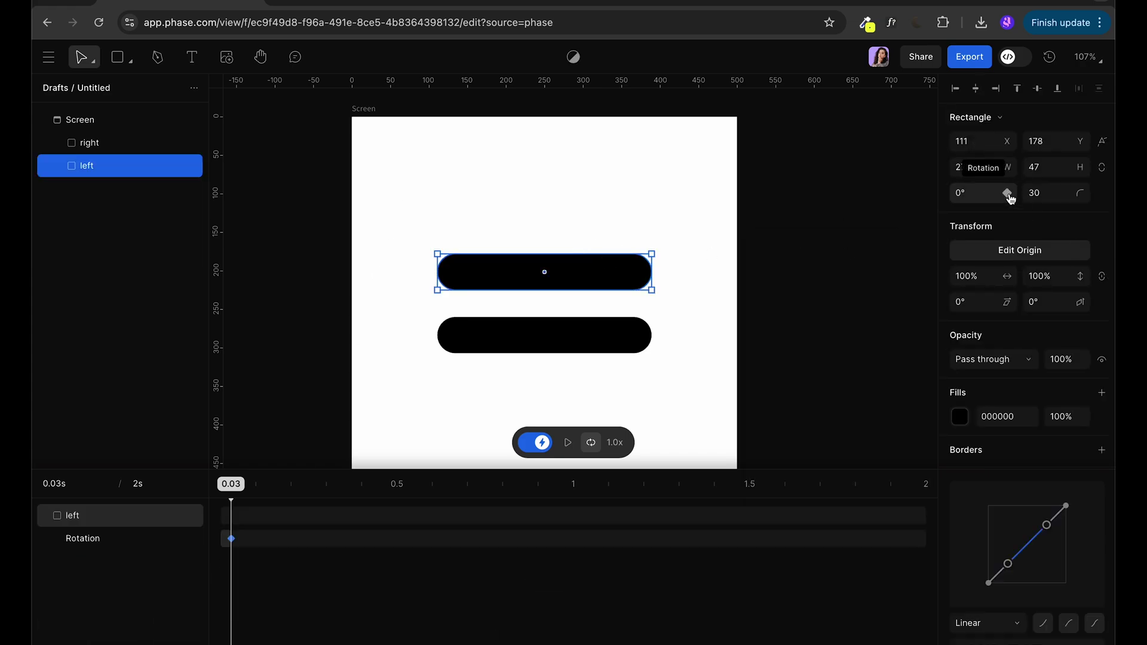
click(1007, 141)
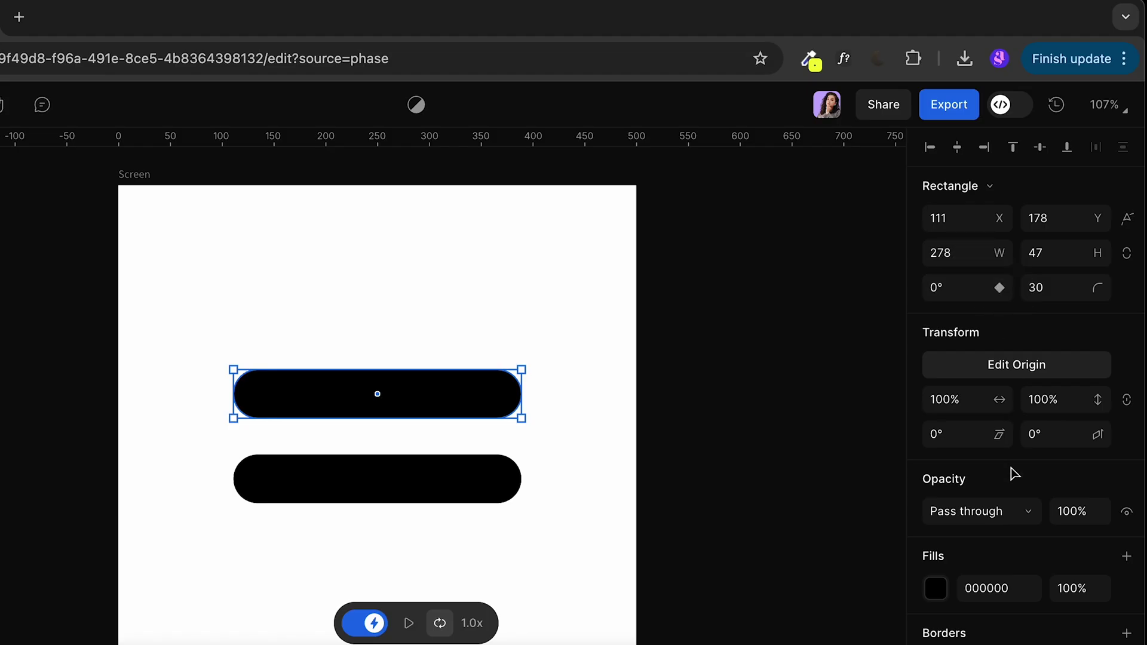
click(431, 507)
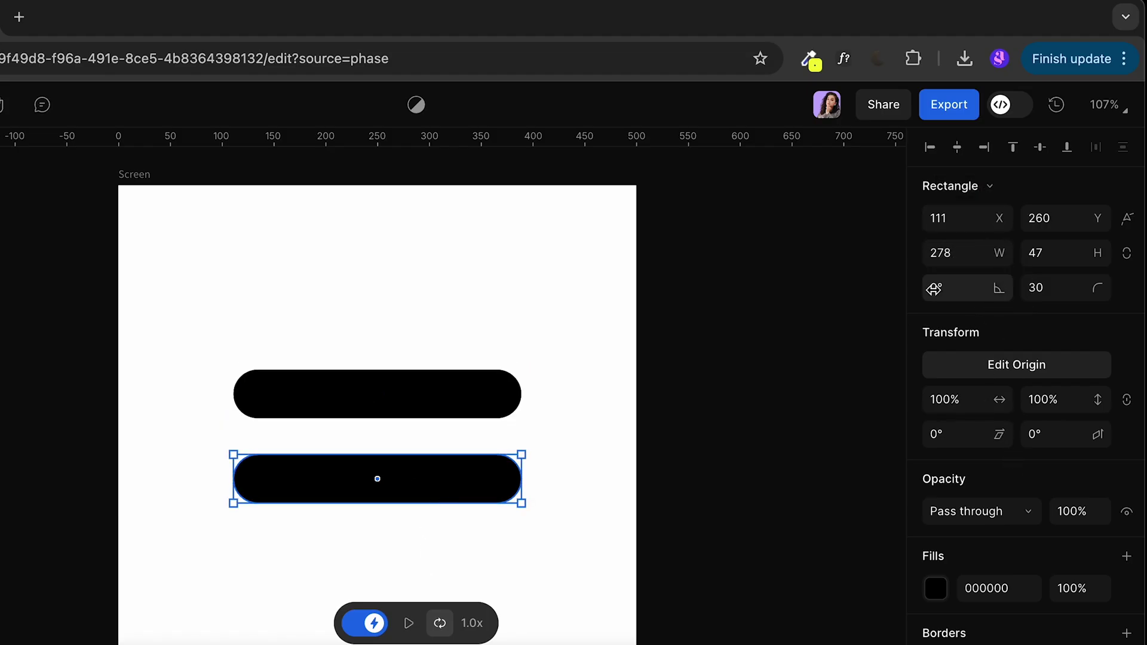
click(1000, 219)
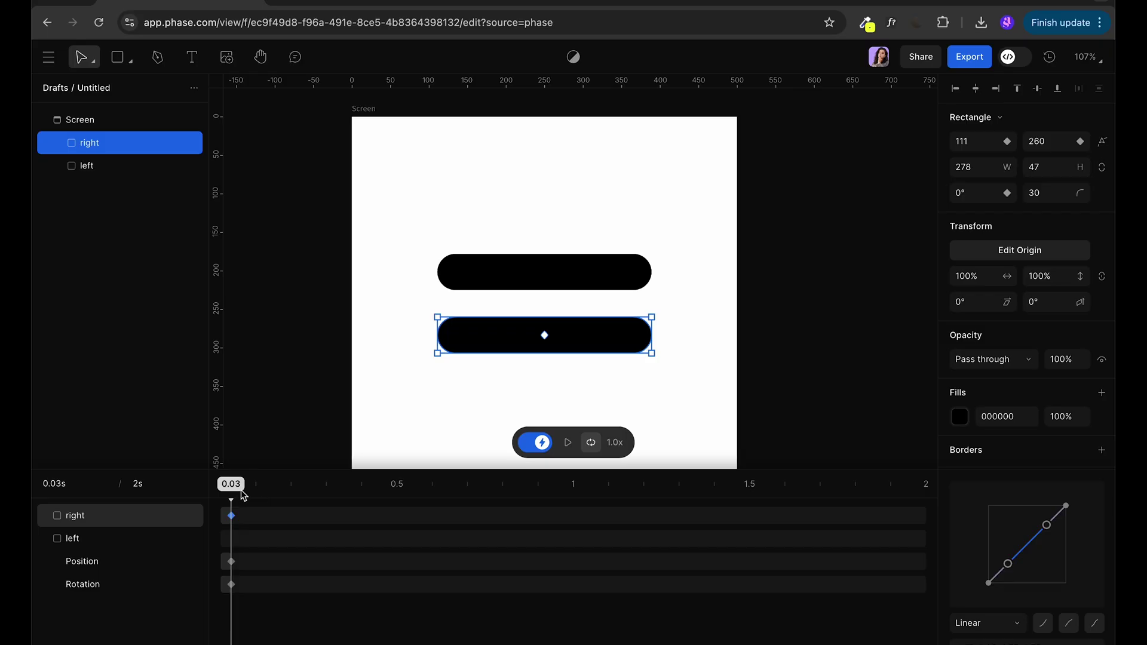
Step: At 0.20s, move both pills together into one overlapping bar at Y 225
drag(0, 644, 0, 644)
drag(243, 496, 292, 511)
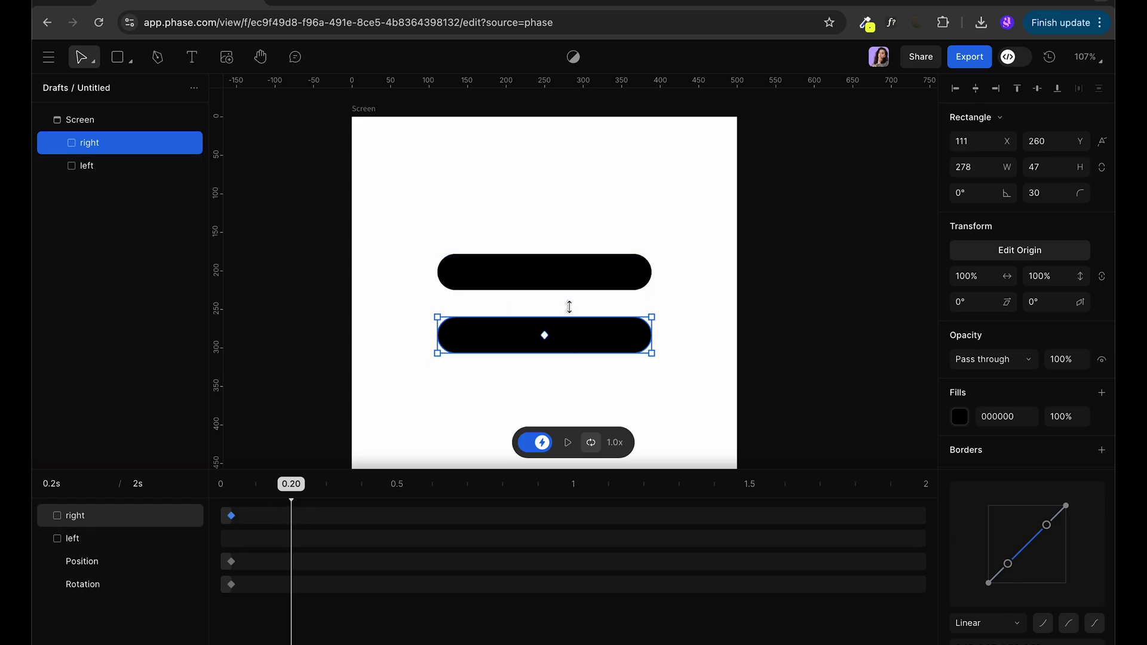
drag(591, 332, 592, 305)
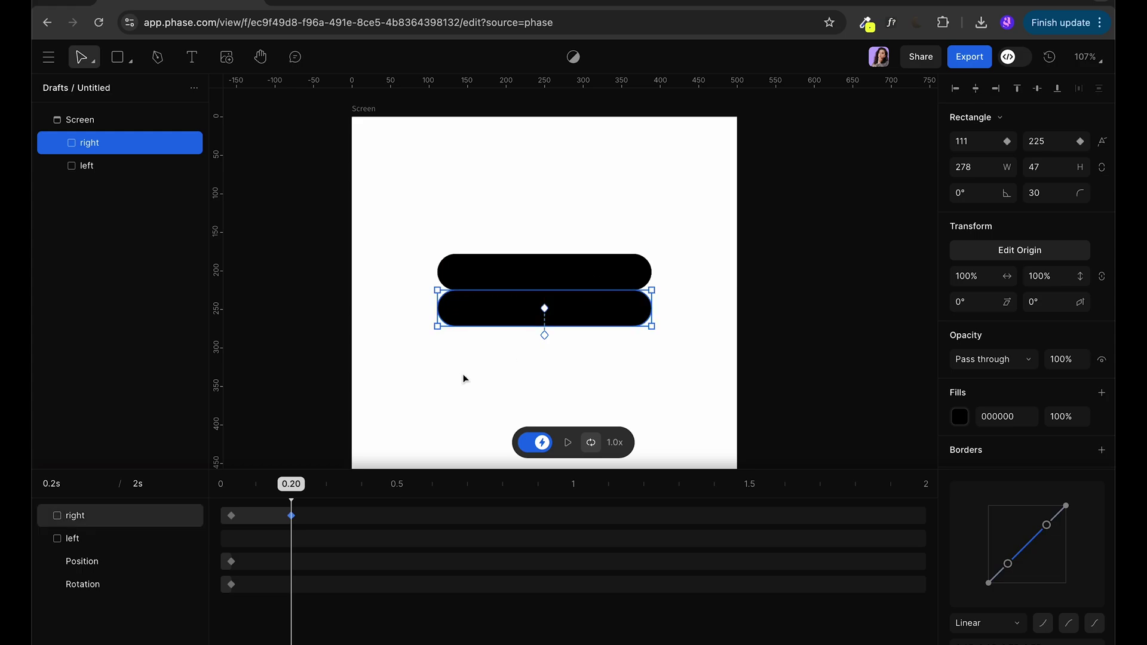
click(128, 170)
drag(502, 273, 502, 310)
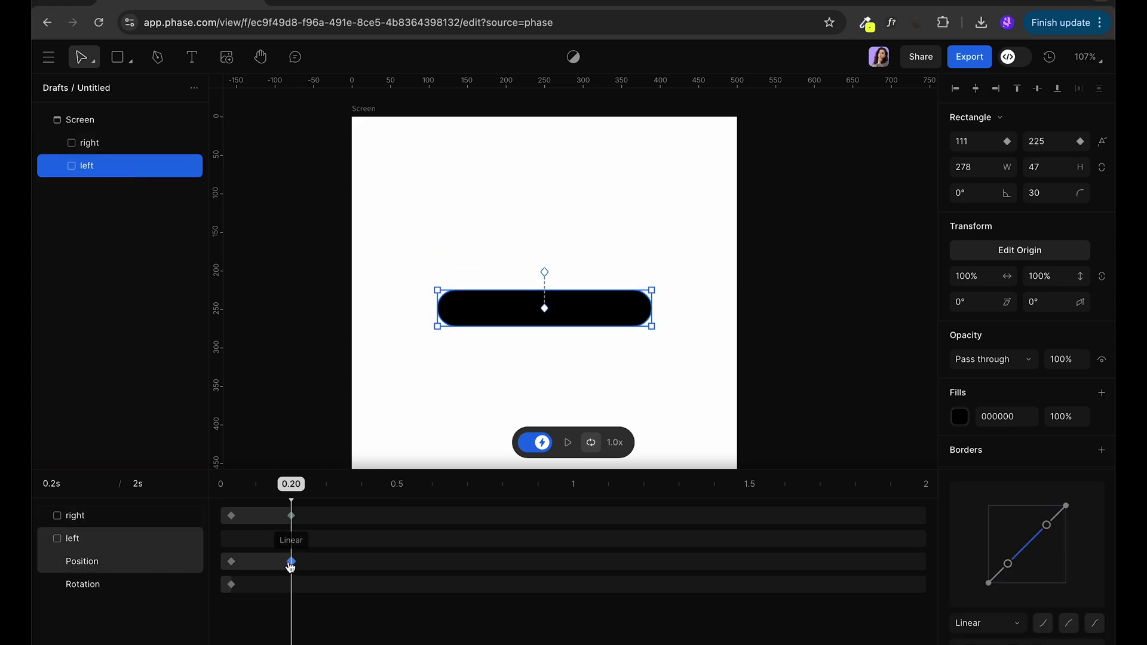
mouse_move(291, 485)
mouse_down()
mouse_move(221, 485)
mouse_move(290, 493)
mouse_up()
Step: Add rotation keyframes for both right and left pills at 0.20s
click(291, 516)
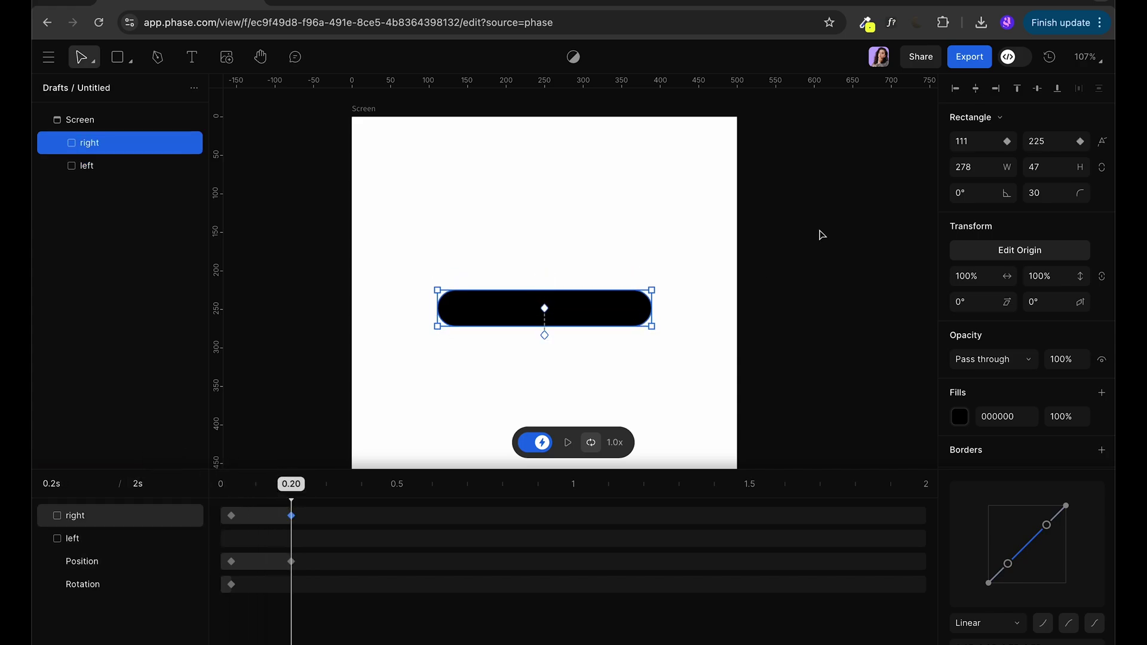
click(1014, 197)
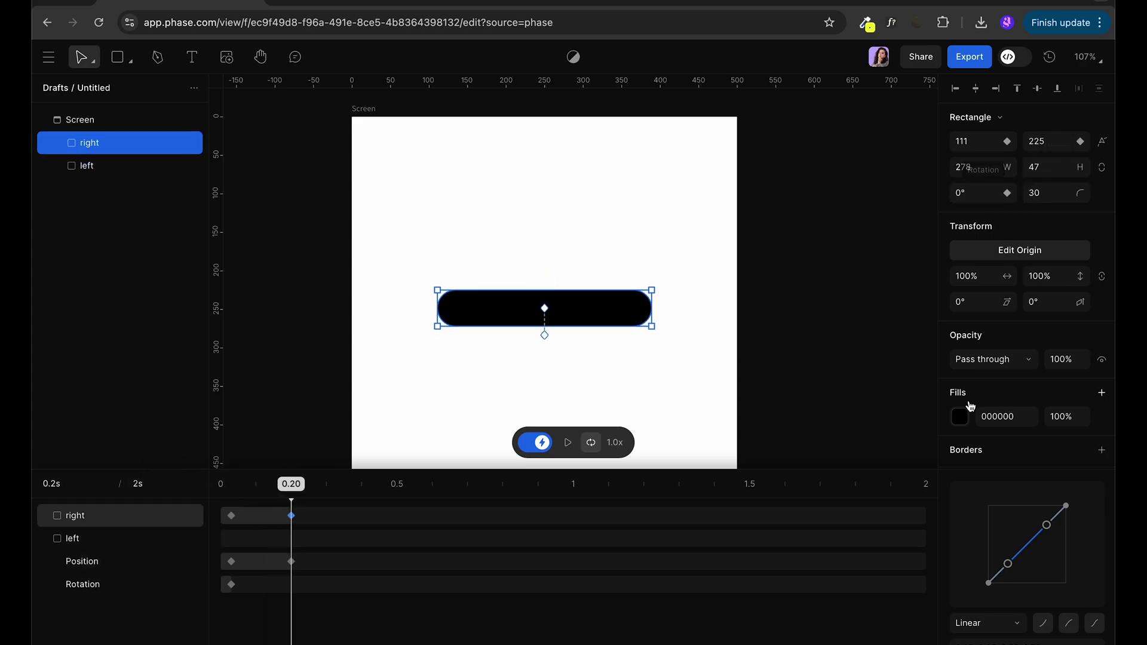
click(285, 579)
click(1007, 193)
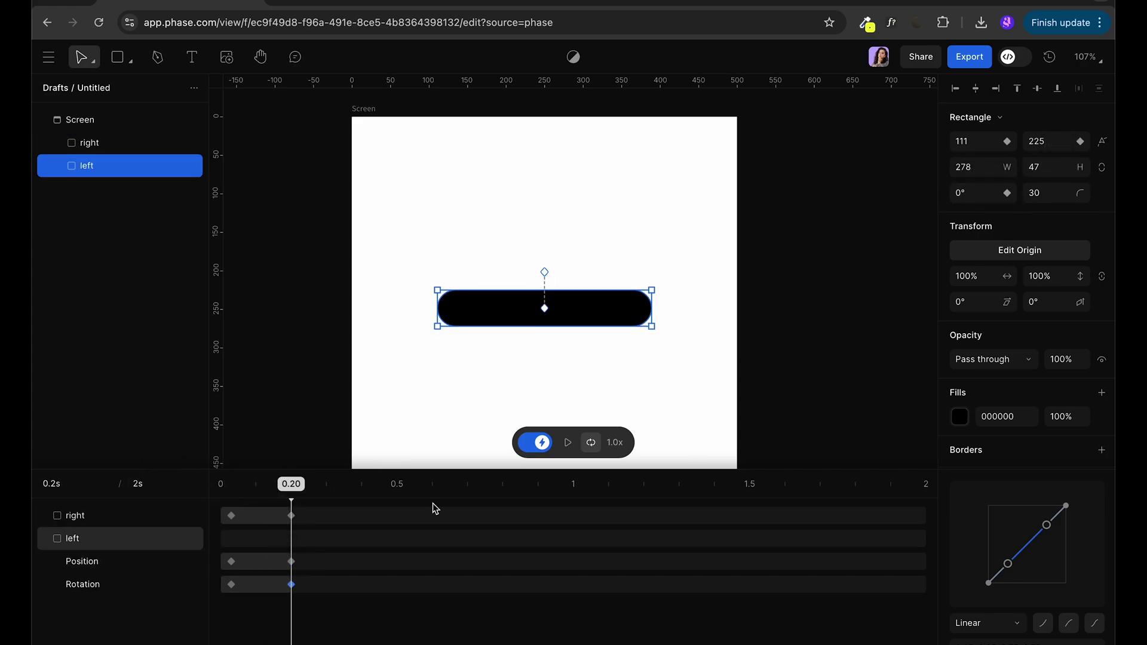
drag(292, 488, 359, 496)
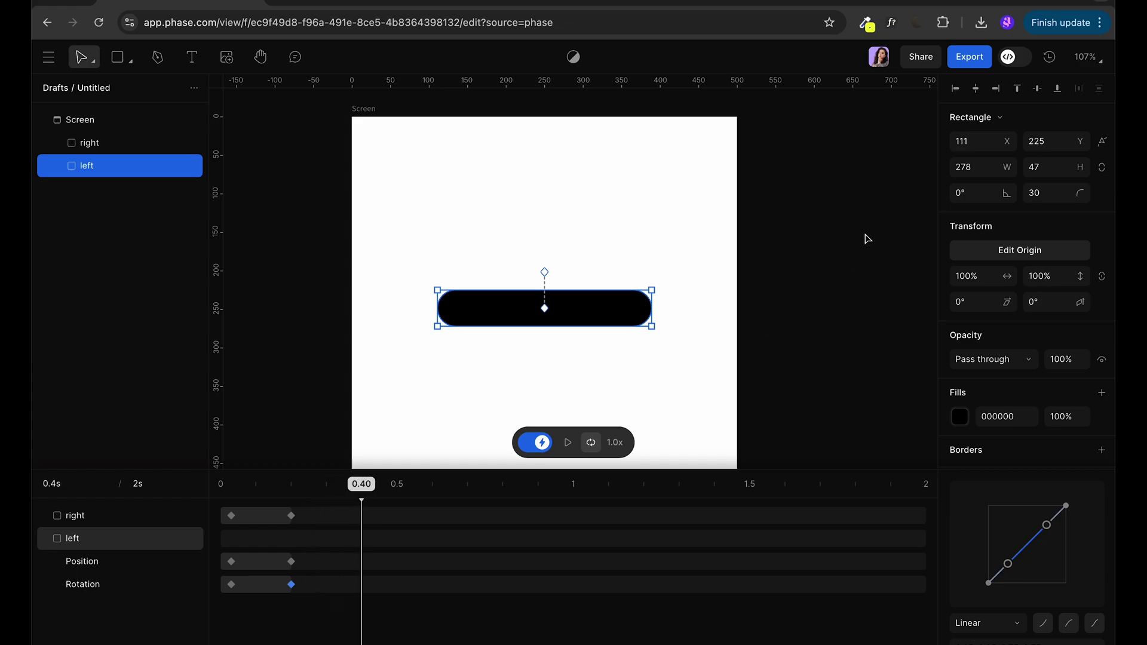
Step: At 0.4s, rotate the left bar 45° and the right bar -45° into an X
text(45)
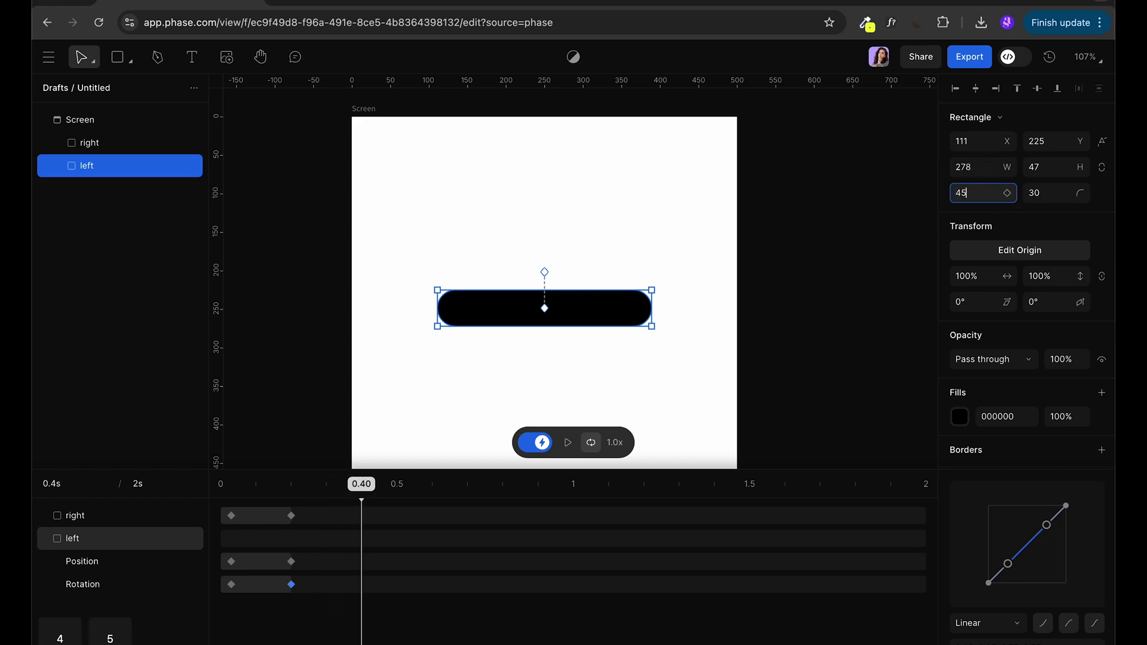
key(Return)
click(78, 147)
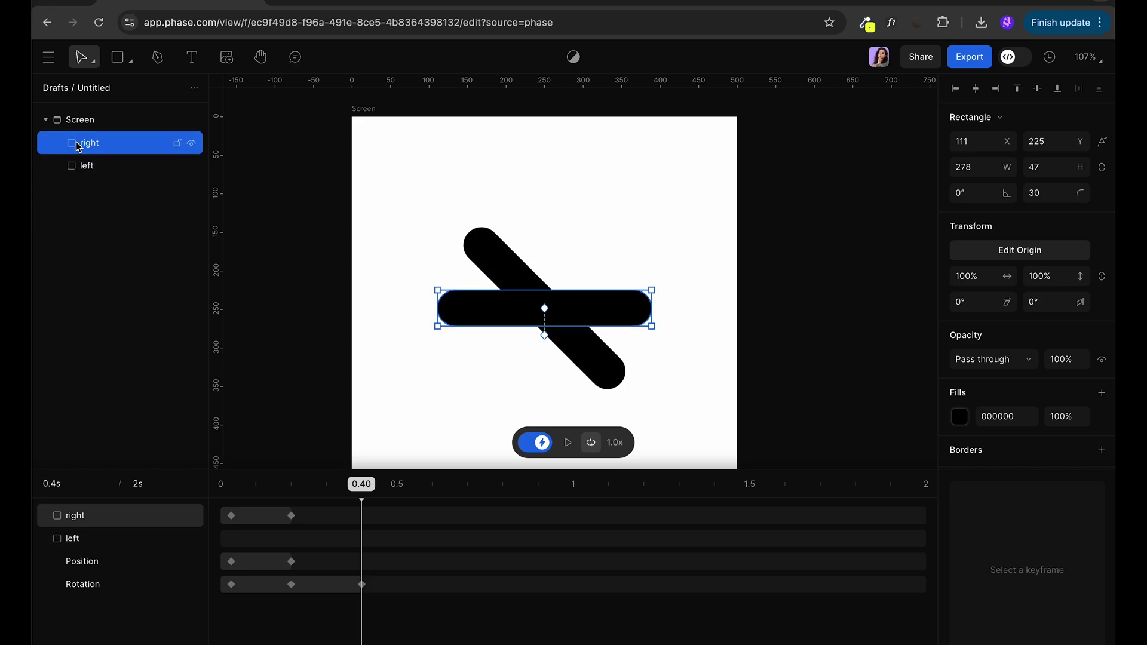
click(963, 191)
text(-45)
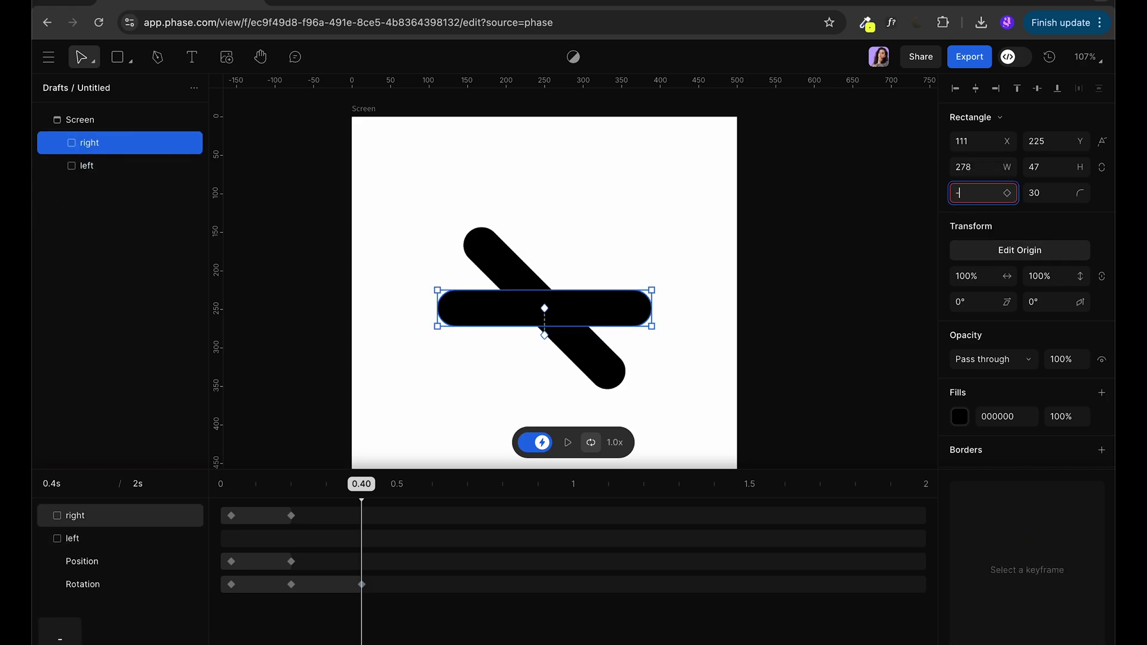
key(Return)
Step: Hold the left bar at 45° at 0.8s and return the right bar to 0° at 1.0s
click(503, 516)
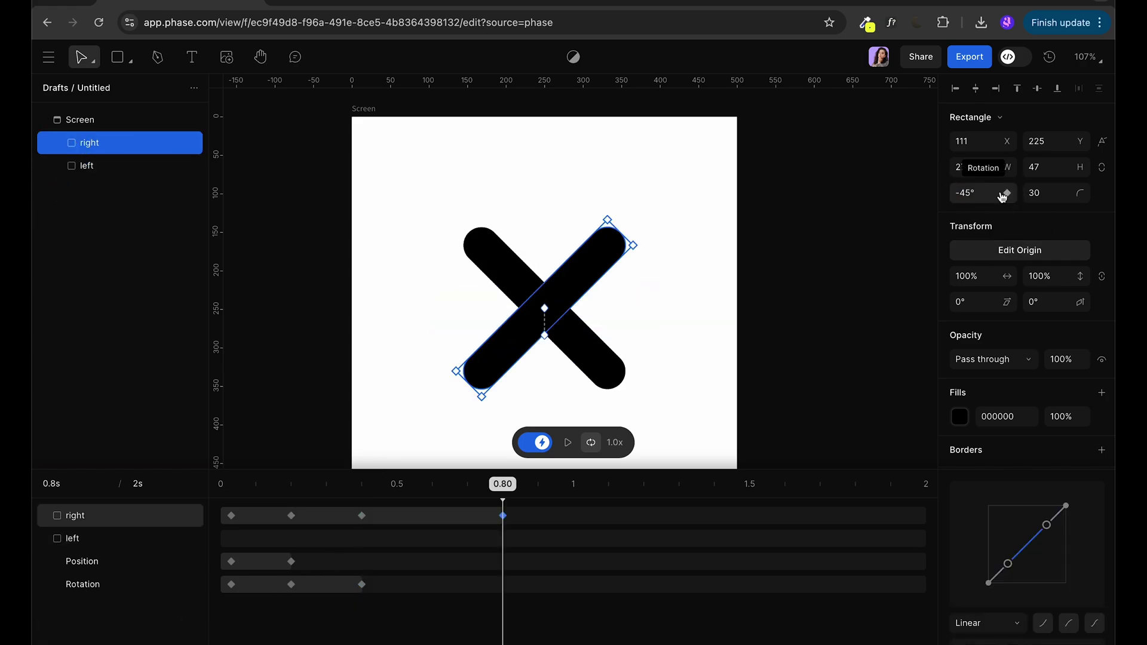
click(90, 167)
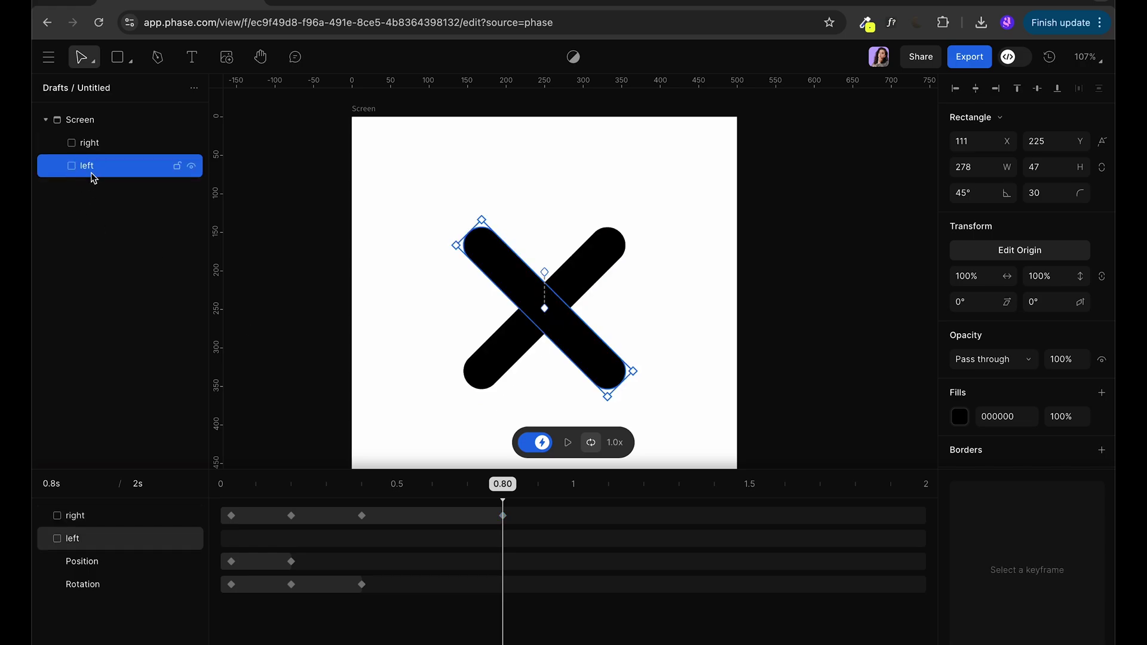
click(1006, 193)
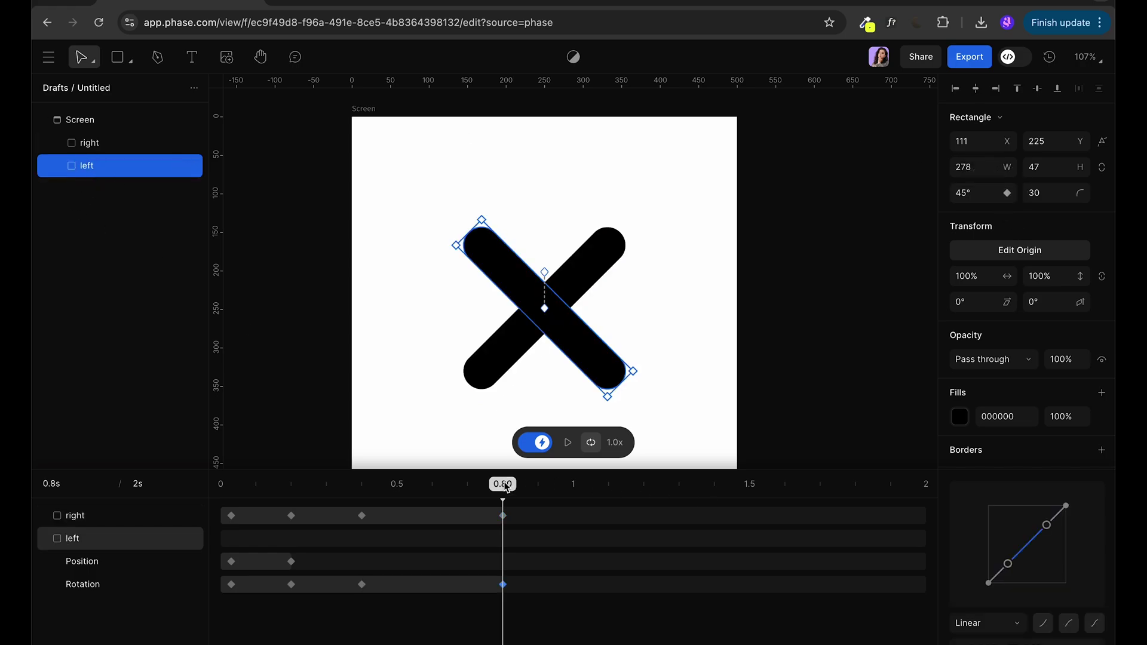
drag(507, 487, 573, 484)
click(597, 250)
text(0)
key(Return)
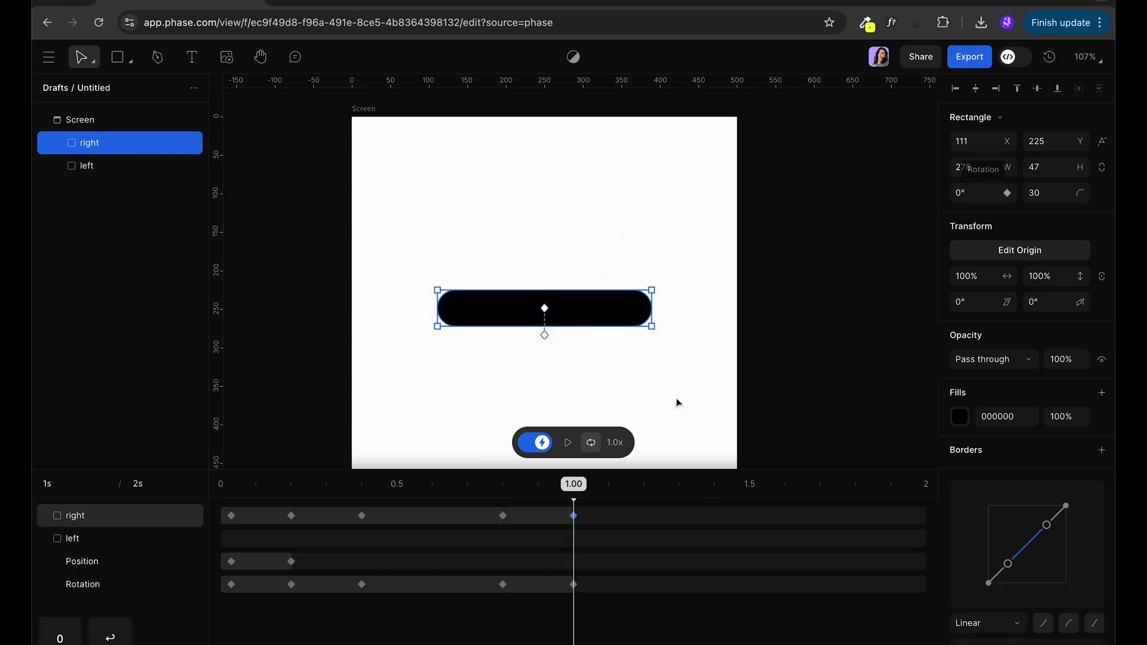
Step: Nudge the right bar's position near 1.13s and select its 0.4s keyframe
drag(571, 479, 643, 511)
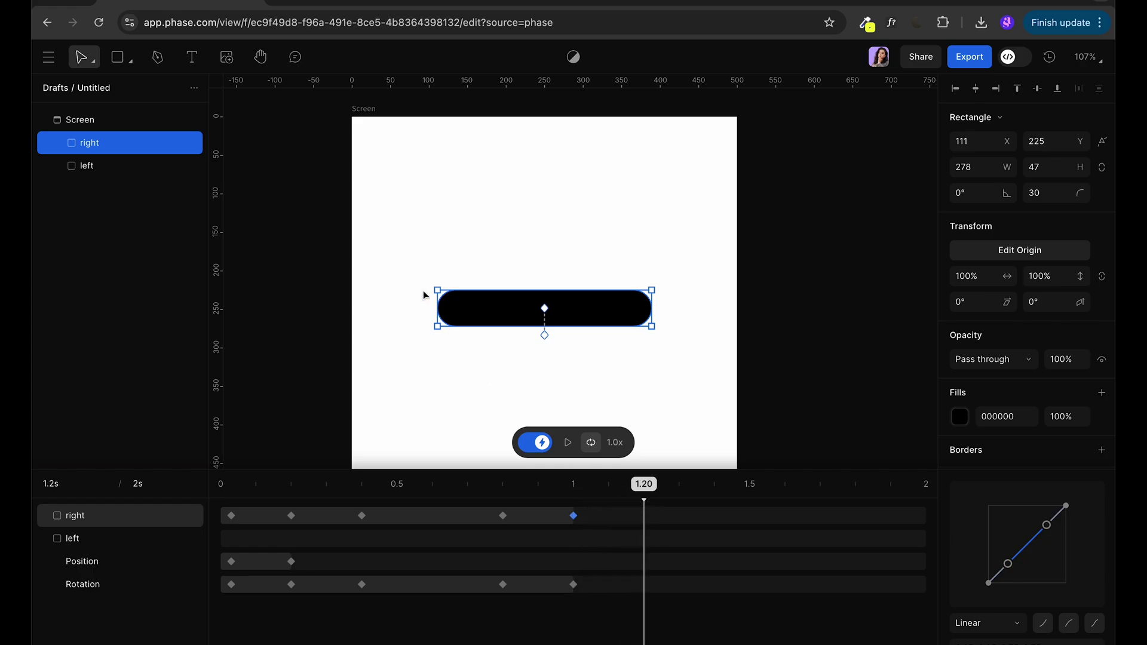
drag(479, 318, 478, 347)
click(361, 515)
drag(361, 483, 505, 491)
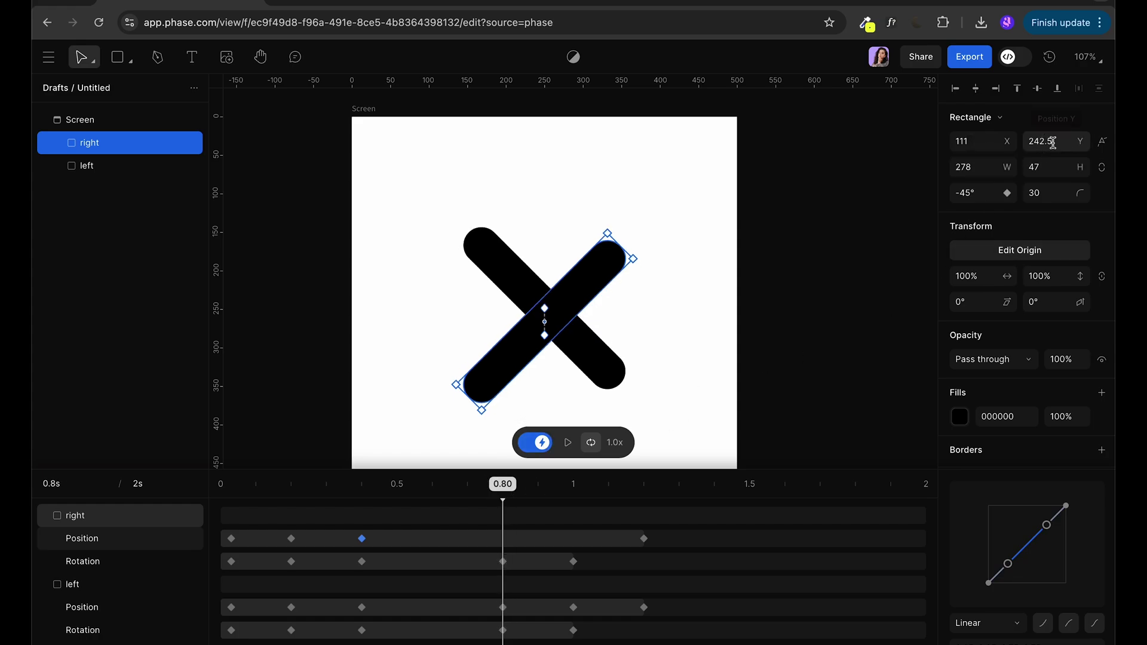
Step: Set the right bar's Y to 242.5 at 0.8s and 225 at 1.0s
key(Return)
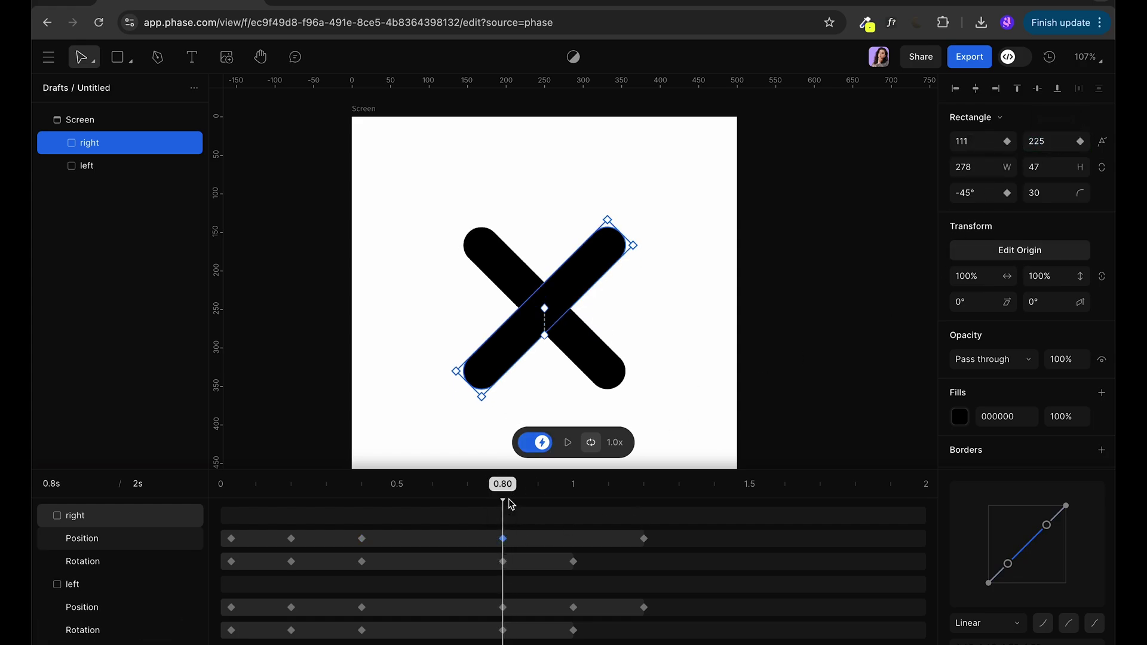
drag(504, 499, 576, 504)
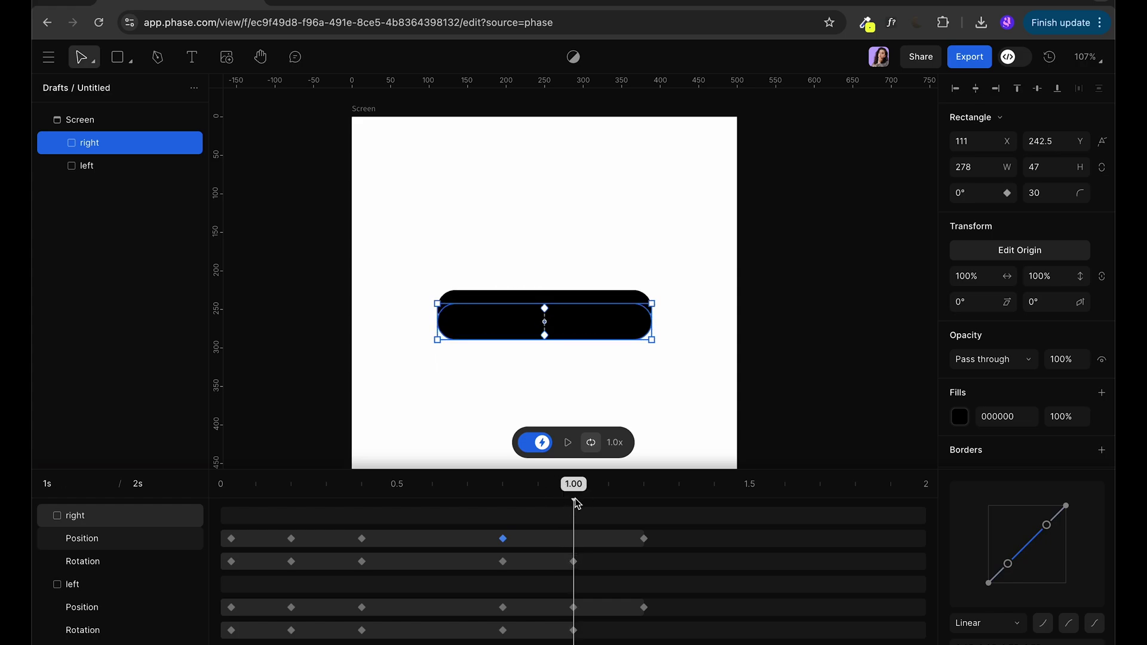
text(225)
key(Return)
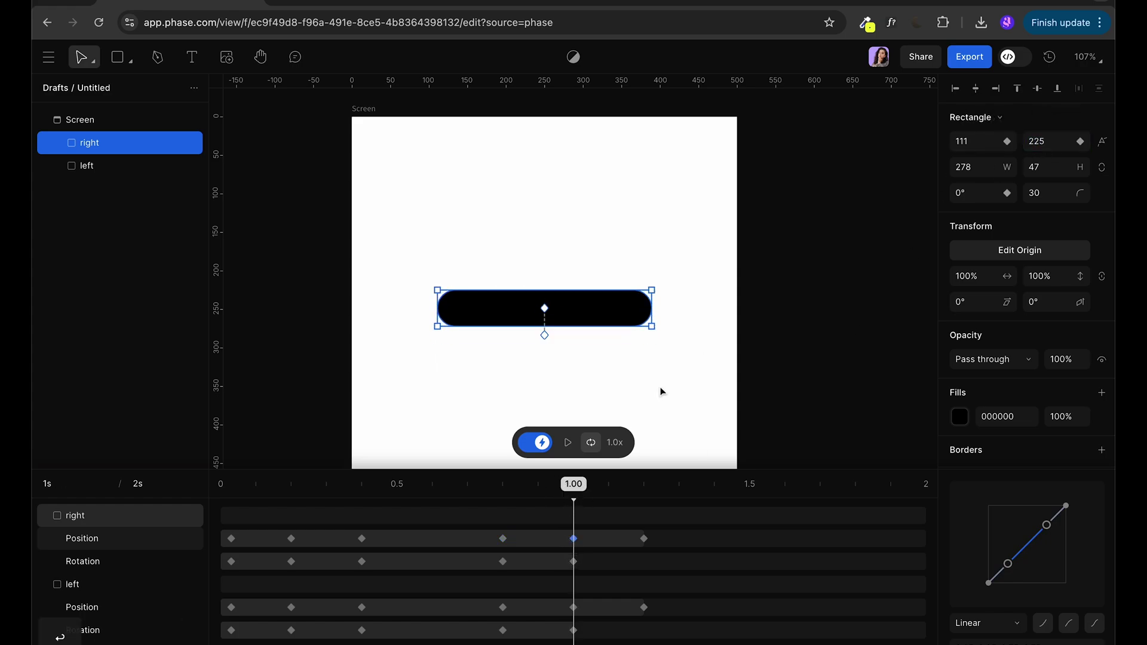
Step: Preview the bar animation at 2x, then 0.25x speed
drag(581, 495, 150, 422)
click(567, 442)
click(616, 443)
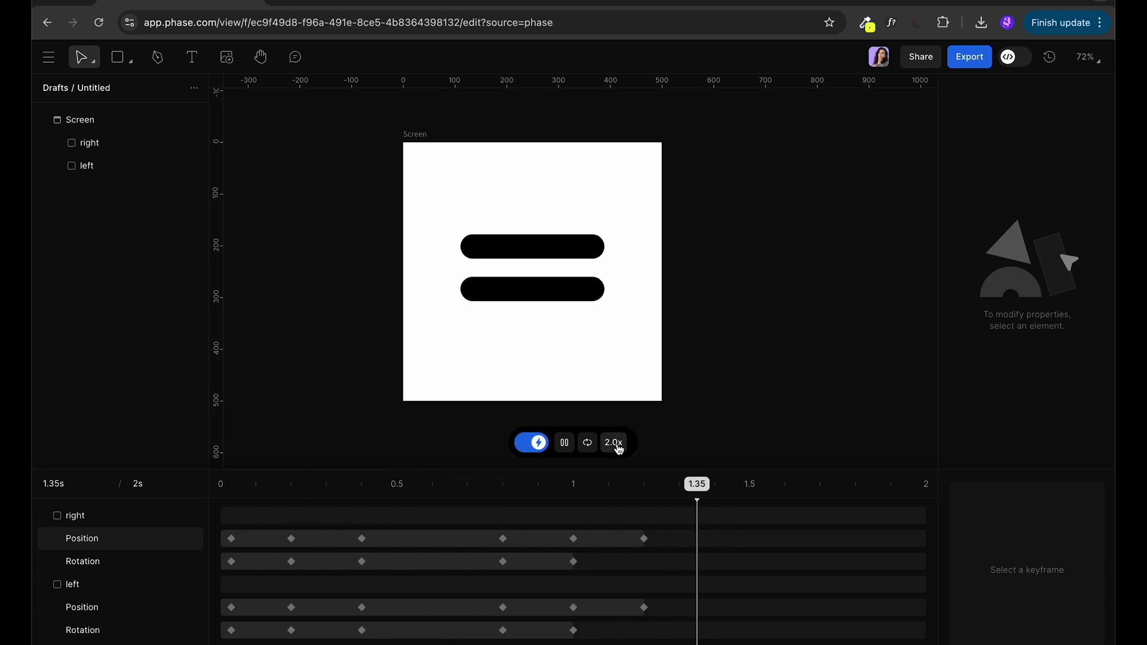
click(617, 446)
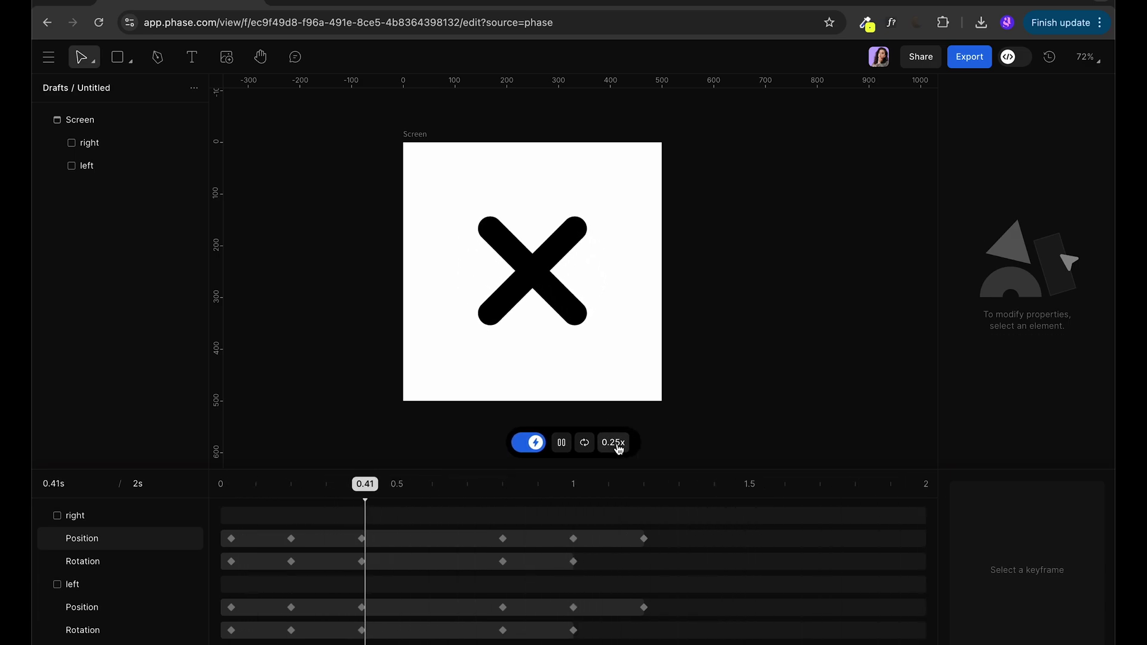
Step: Review the Lottie export format and speed options, then select the new file's Screen
click(969, 56)
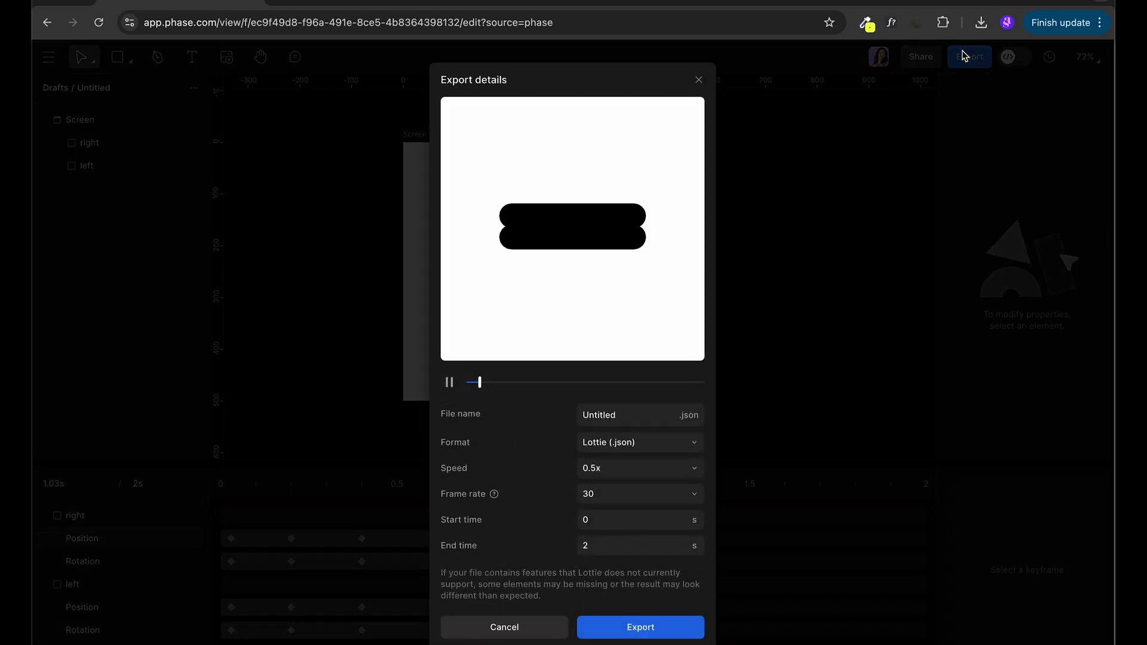
click(594, 445)
click(567, 442)
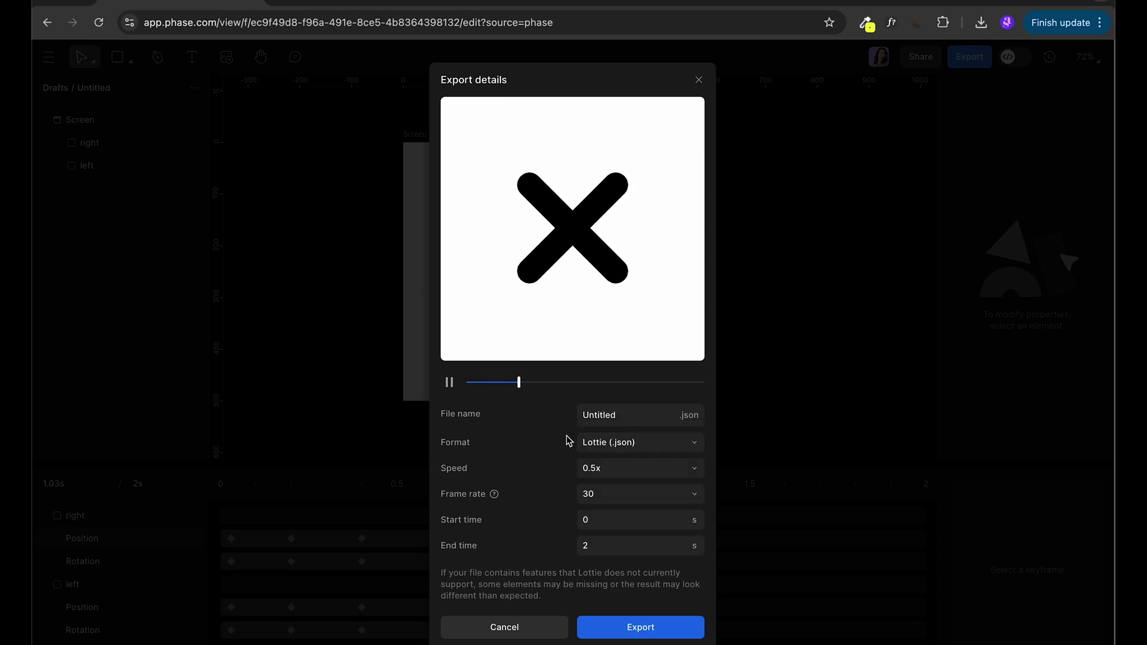
click(587, 472)
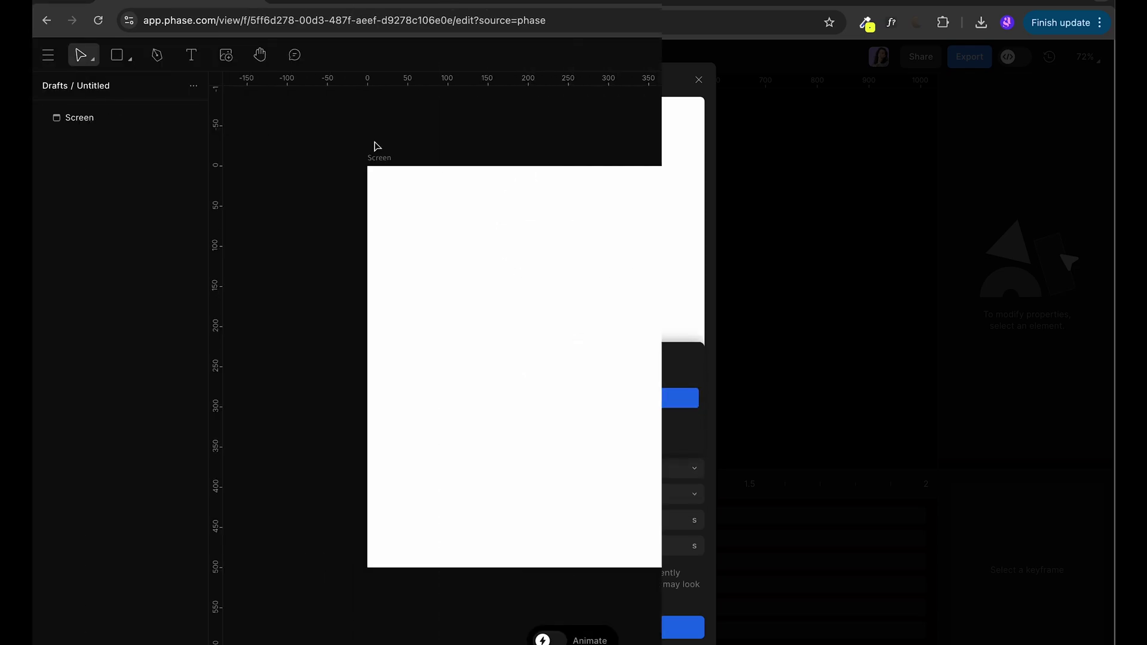
click(384, 163)
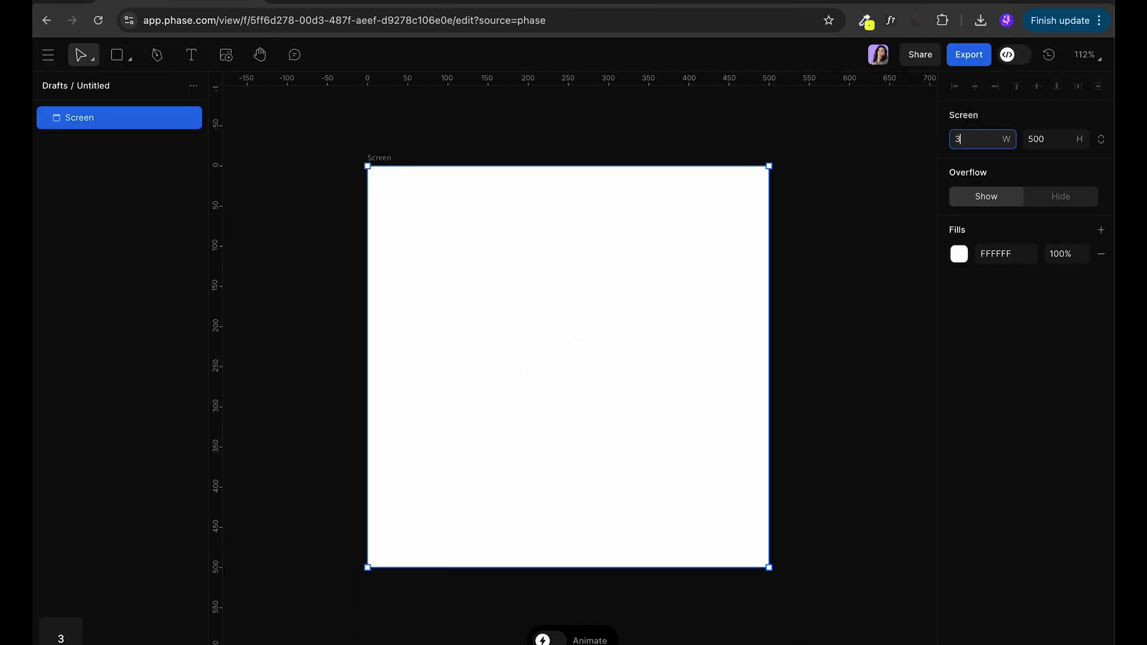
Step: Resize the Screen to 375×812 and fill it with a pasted blue colour
key(Tab)
text(8)
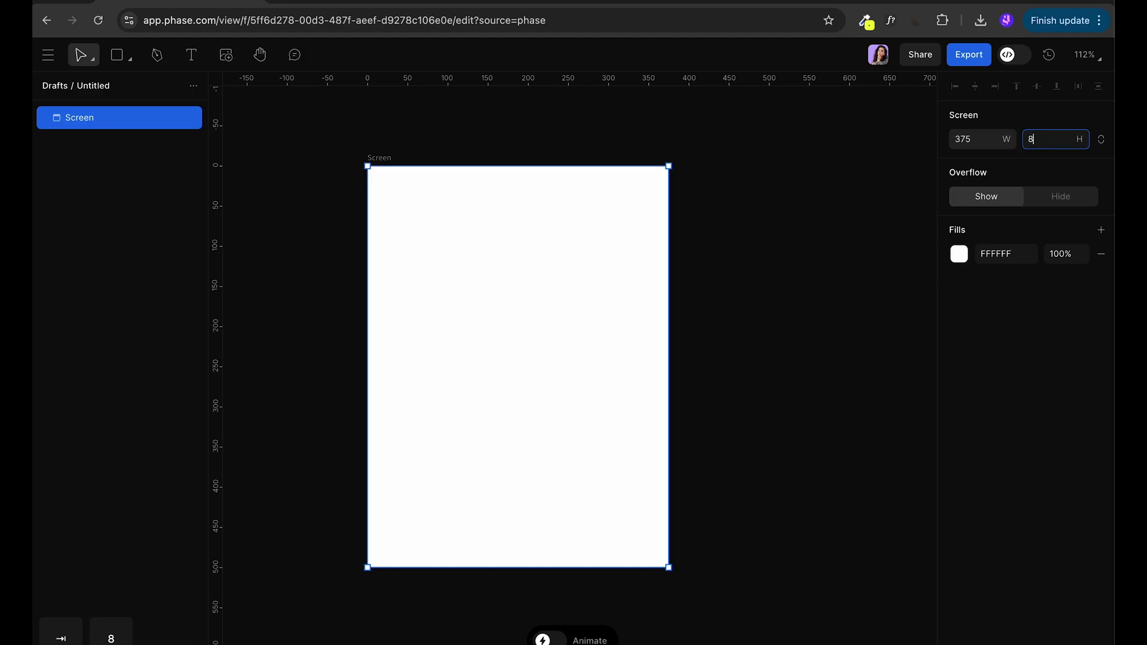
text(12)
key(Return)
scroll(679, 286, down, 2)
scroll(679, 286, left, 2)
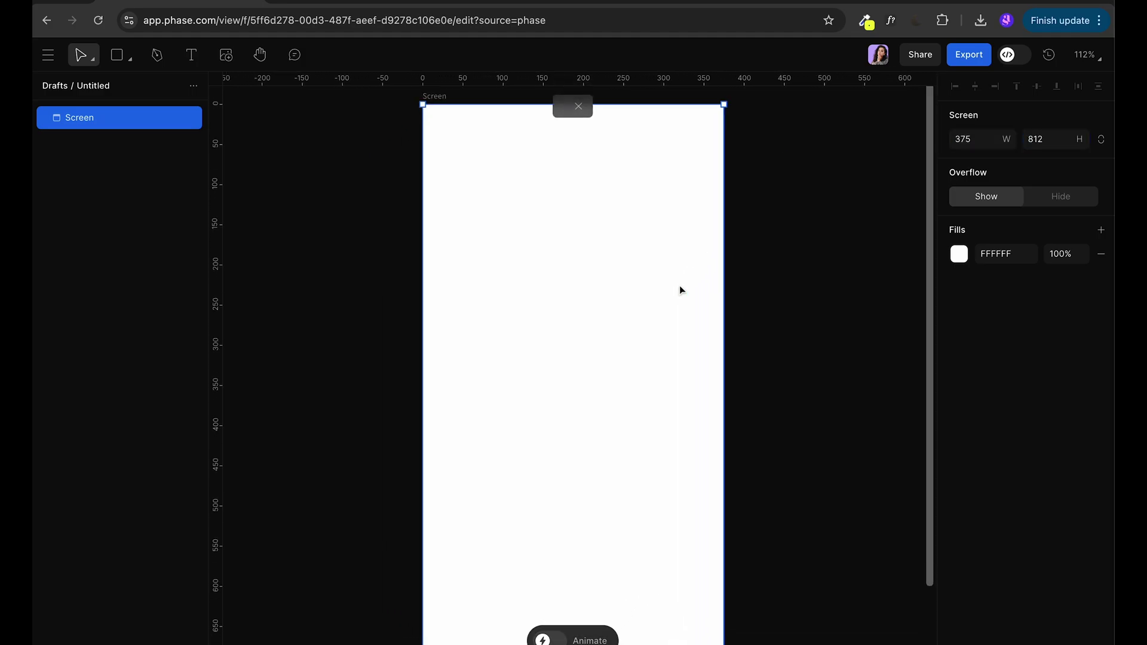
key(shift+1)
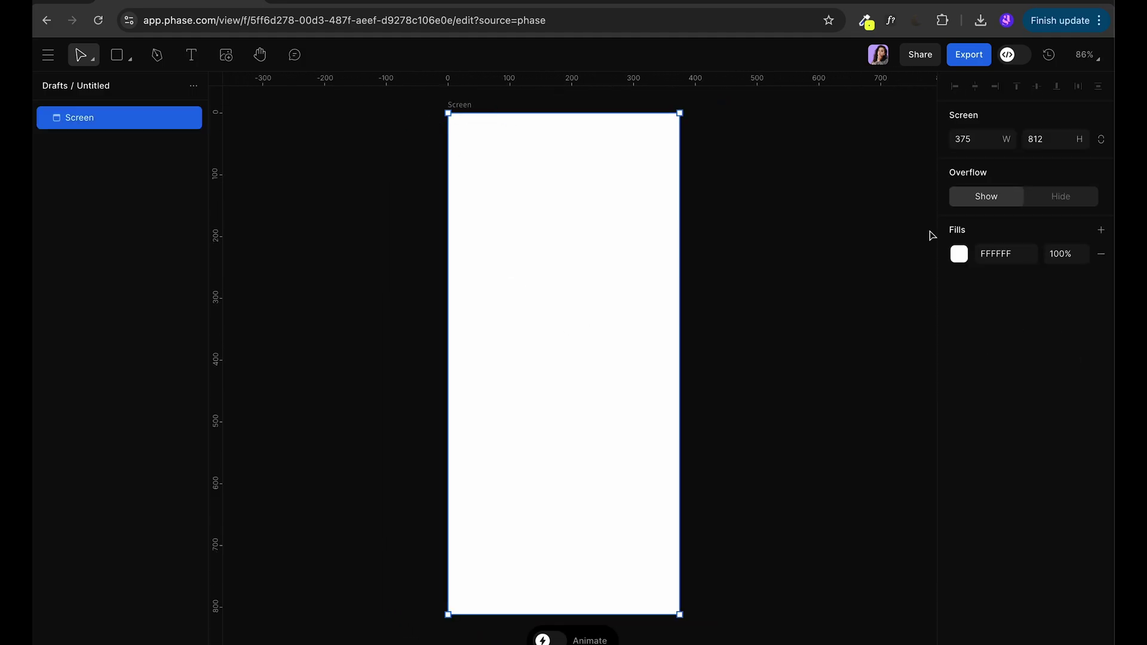
key(super+v)
key(Return)
click(399, 328)
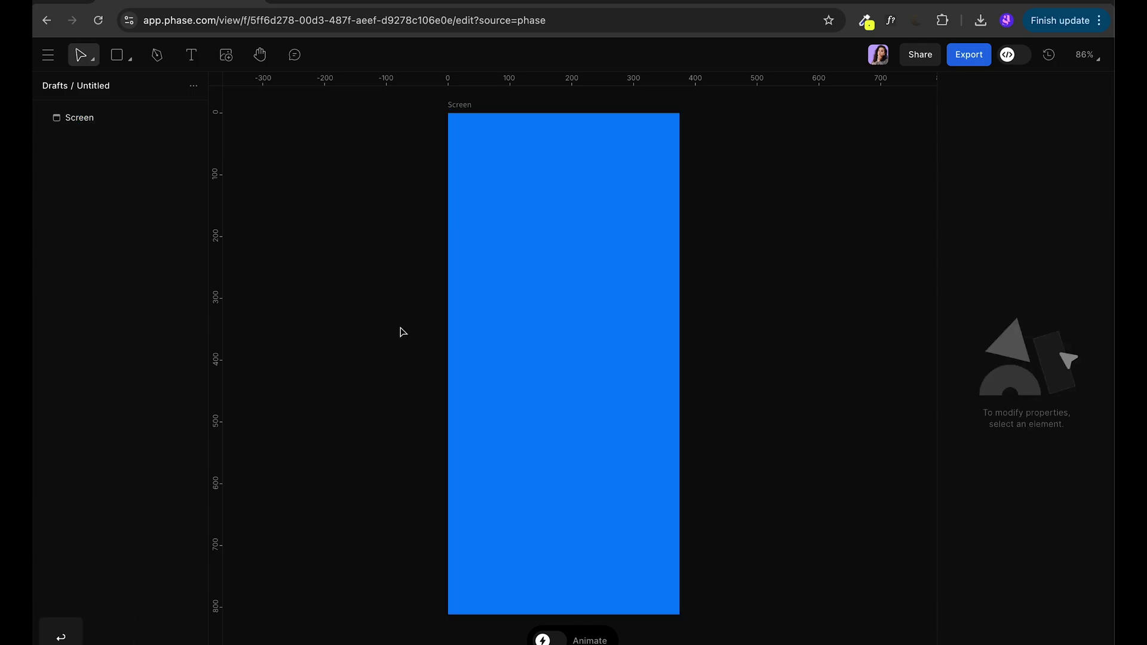
Step: Draw a circle, Oval 1, in the upper middle of the Screen
click(129, 58)
click(150, 117)
drag(499, 222, 632, 357)
mouse_move(570, 333)
mouse_down()
mouse_move(586, 318)
mouse_move(569, 322)
mouse_up()
key(Escape)
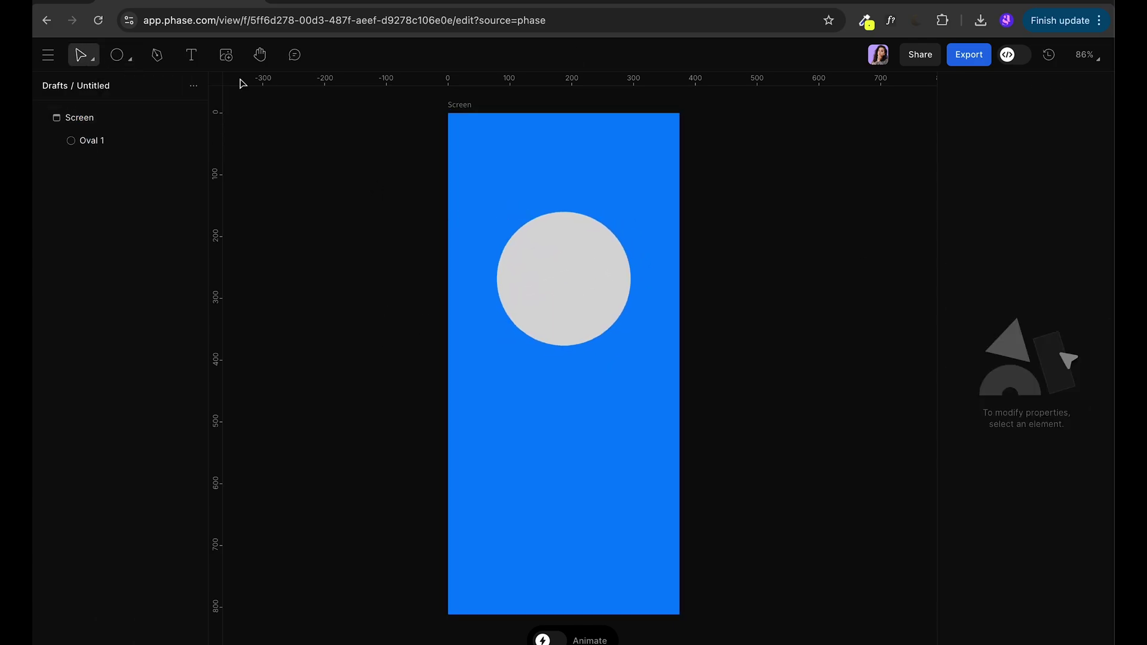
click(190, 53)
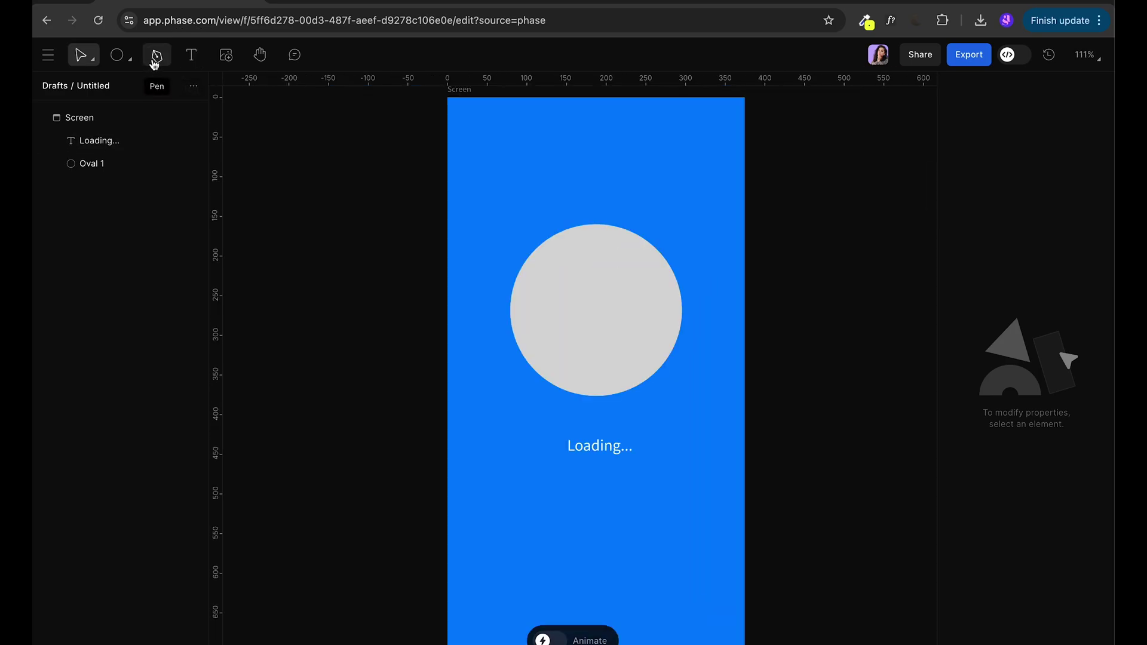
Step: Draw the checkmark path with an 8-wide 0080FF blue border
click(564, 301)
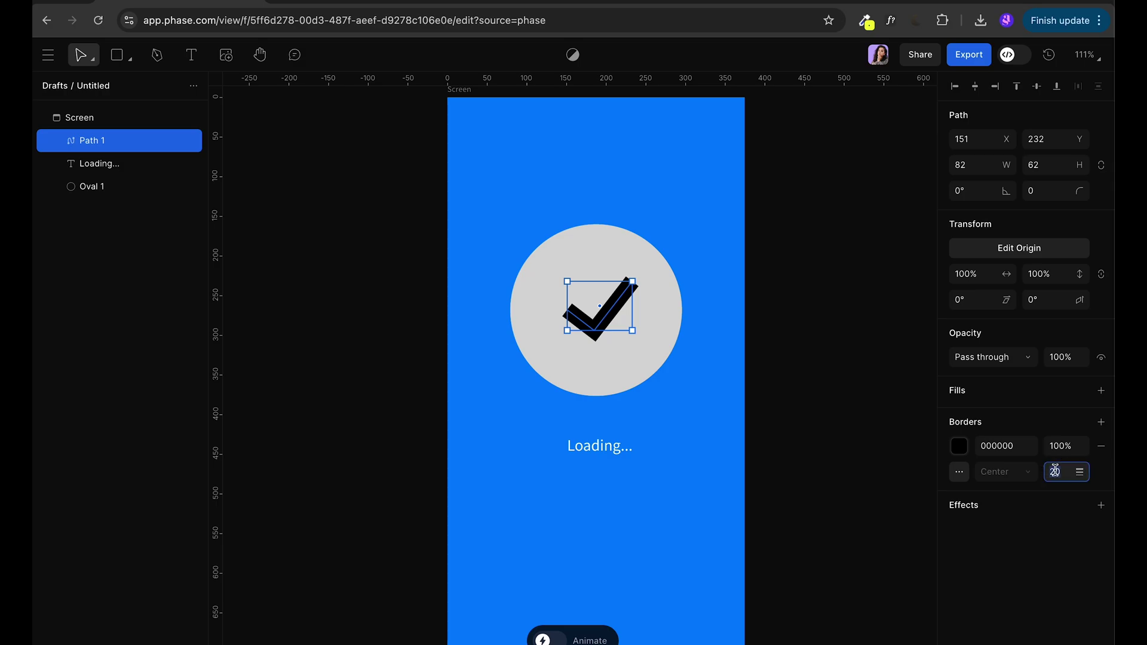
text(8)
key(Return)
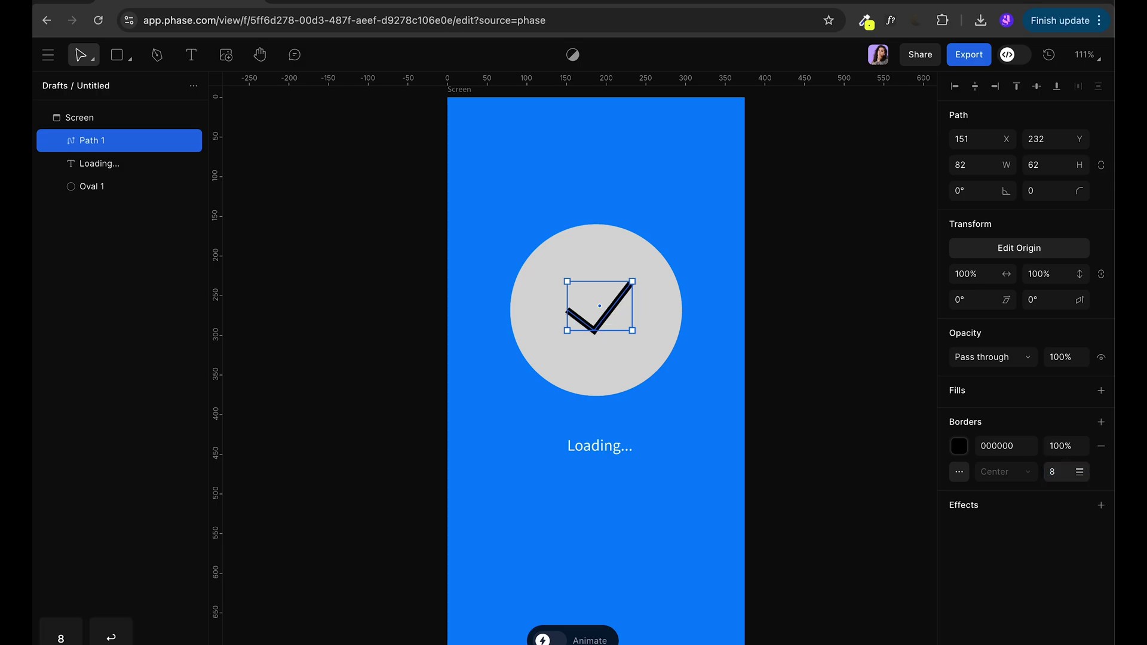
click(959, 472)
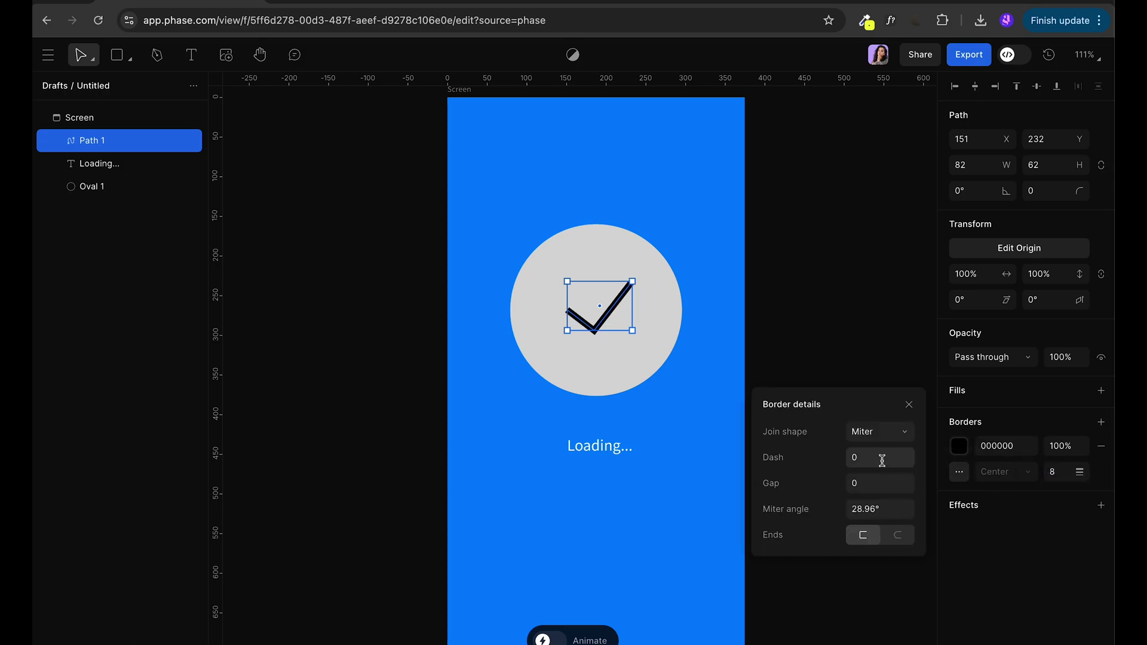
click(909, 406)
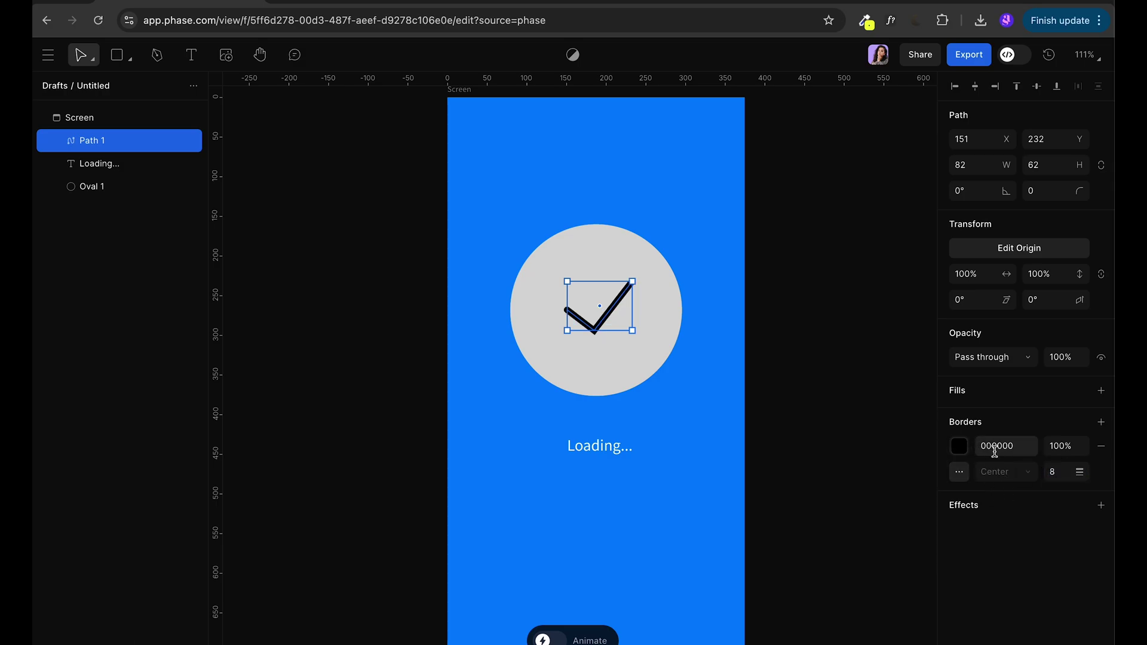
text(0080FF)
key(Return)
Step: Narrow the checkmark from width 82 to about 71
click(672, 360)
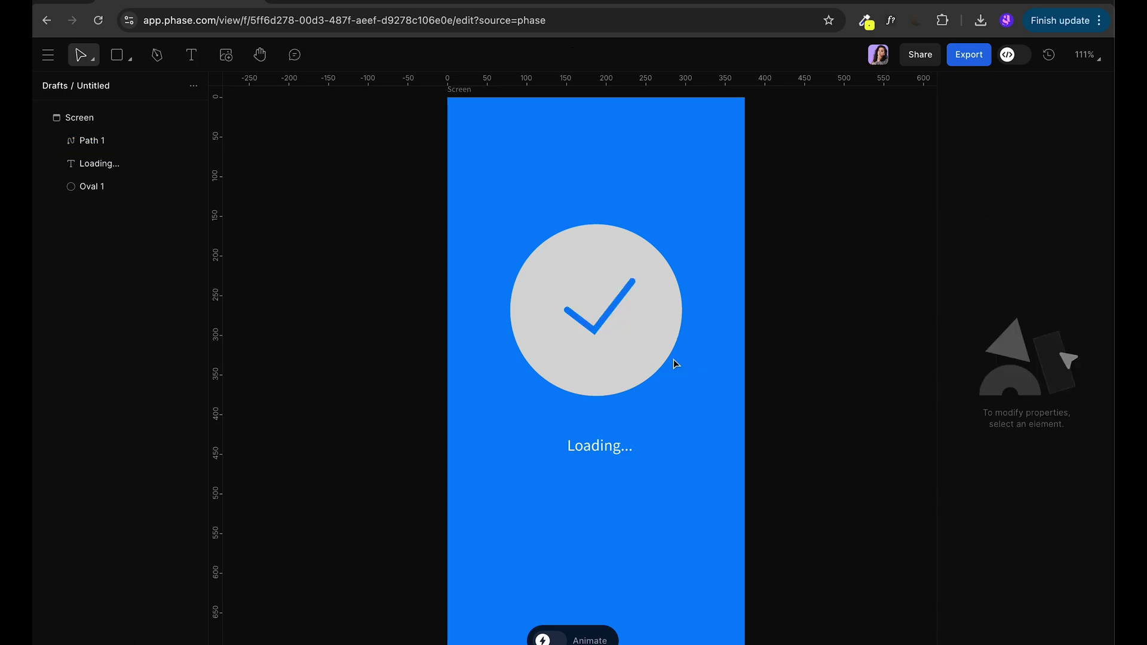
click(609, 308)
drag(632, 306, 624, 306)
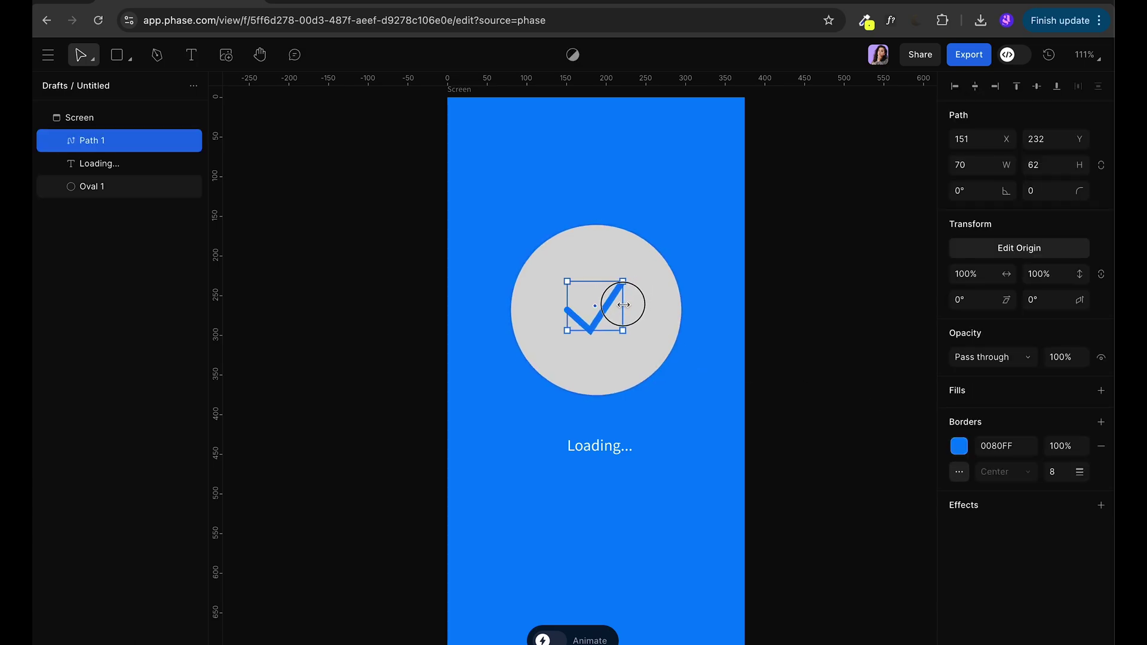
key(Escape)
scroll(604, 328, up, 5)
Step: Give the duplicate circle a 4-wide light blue 59ACFF border
click(533, 215)
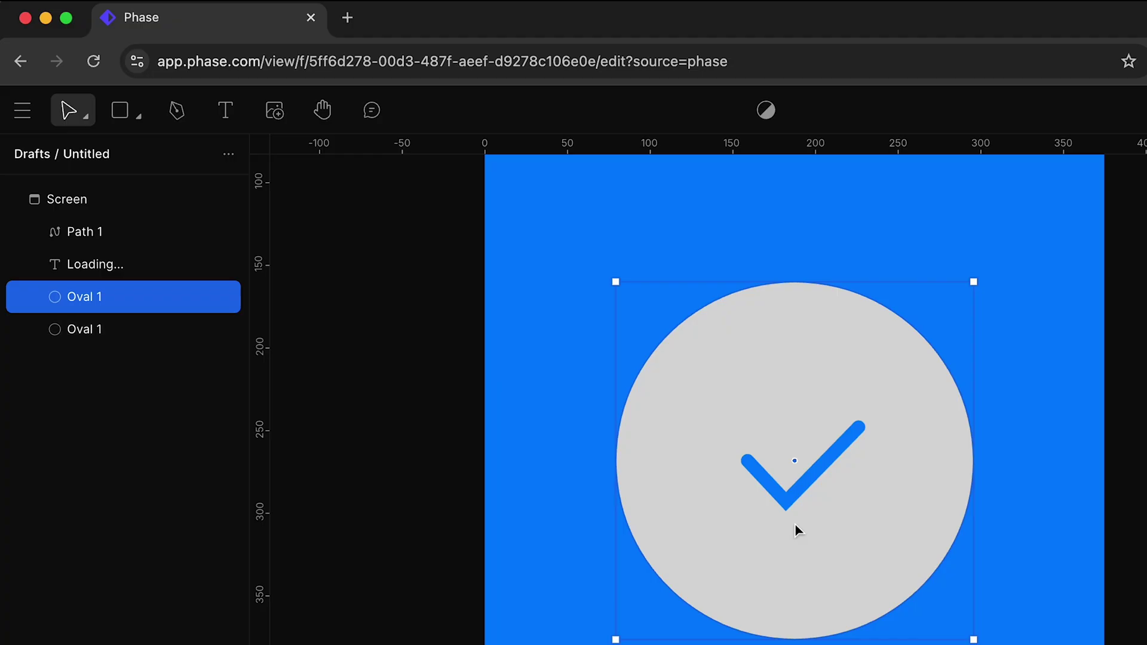
click(142, 334)
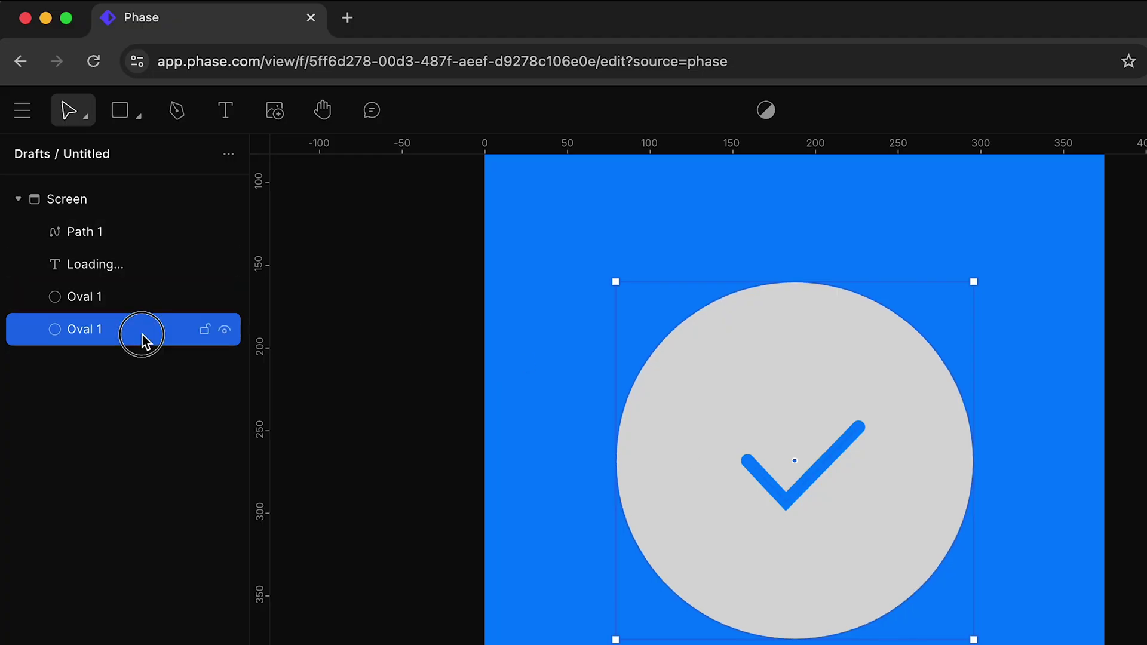
text(3)
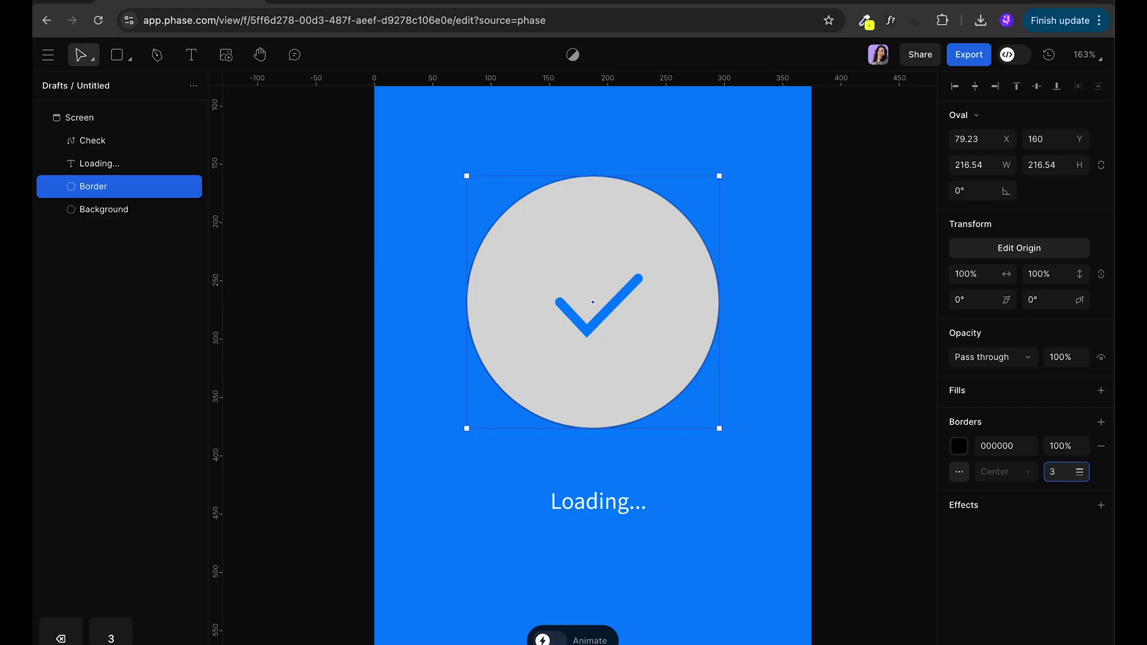
key(BackSpace)
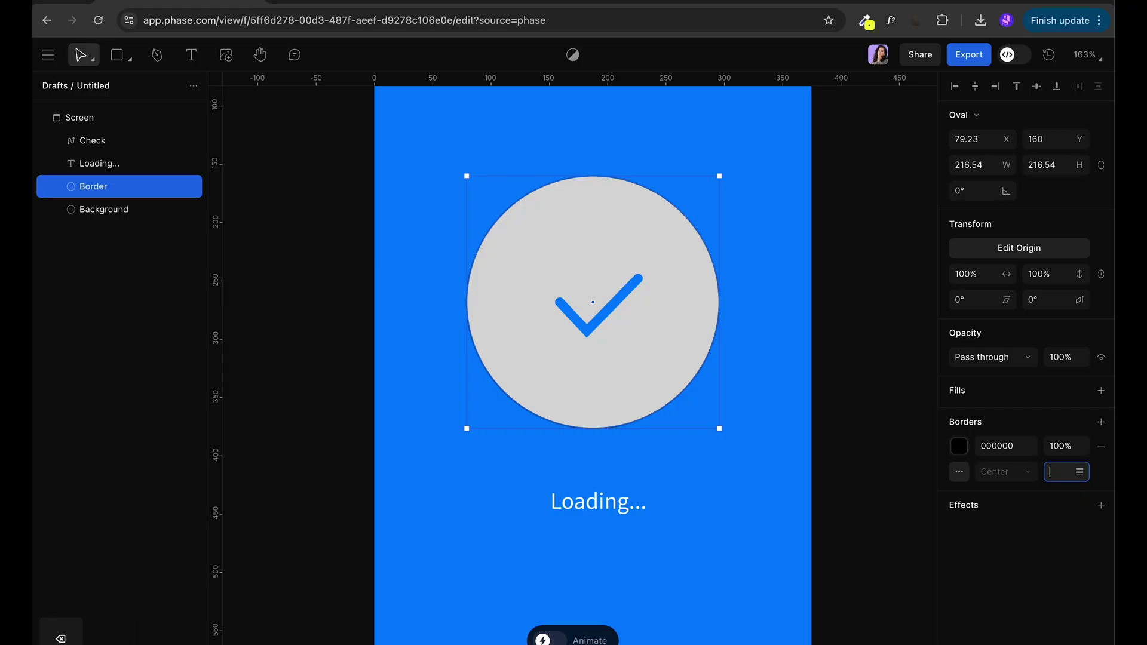
text(4)
key(Return)
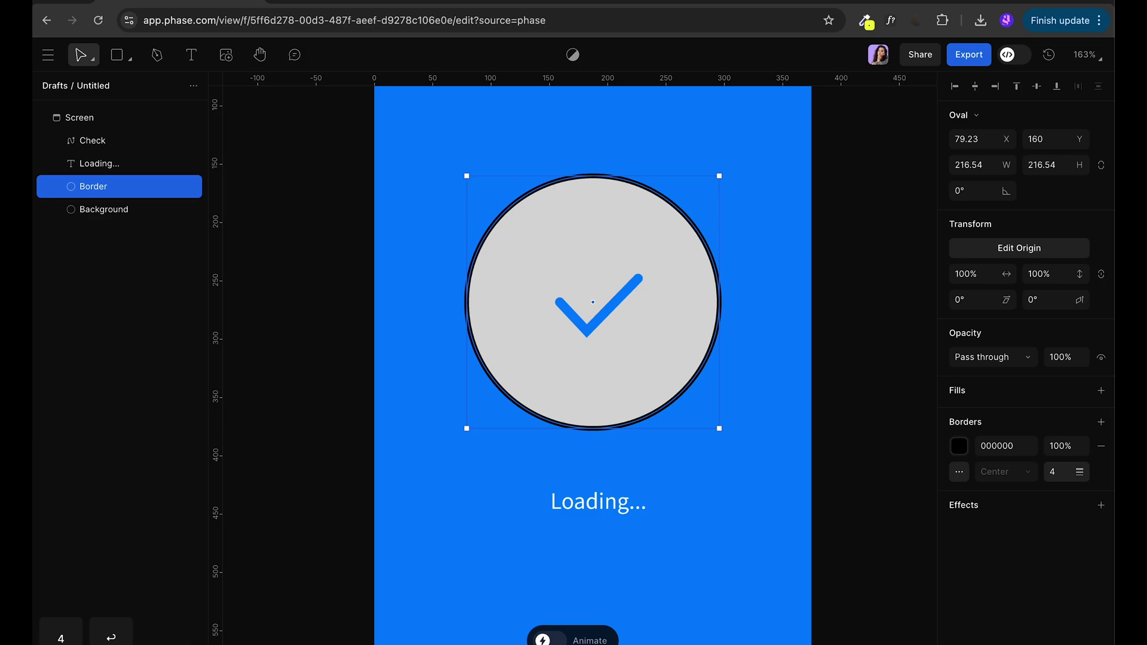
click(959, 446)
click(771, 502)
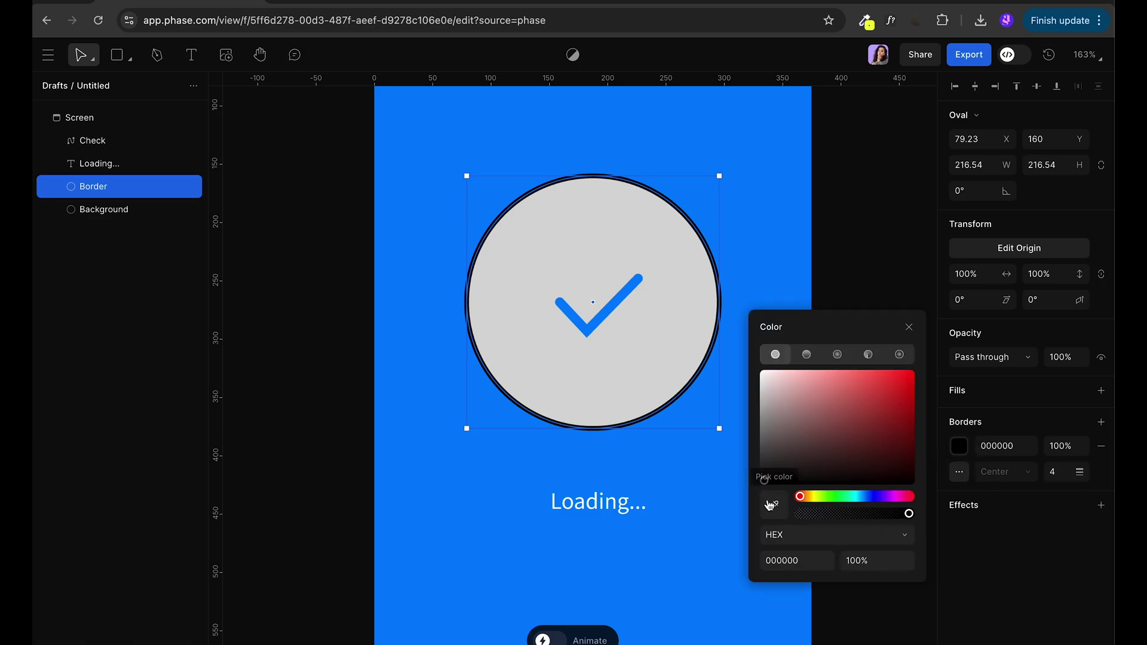
click(705, 488)
key(Escape)
Step: Duplicate the Border circle and intersect a rectangle with the Right loader half
key(super+d)
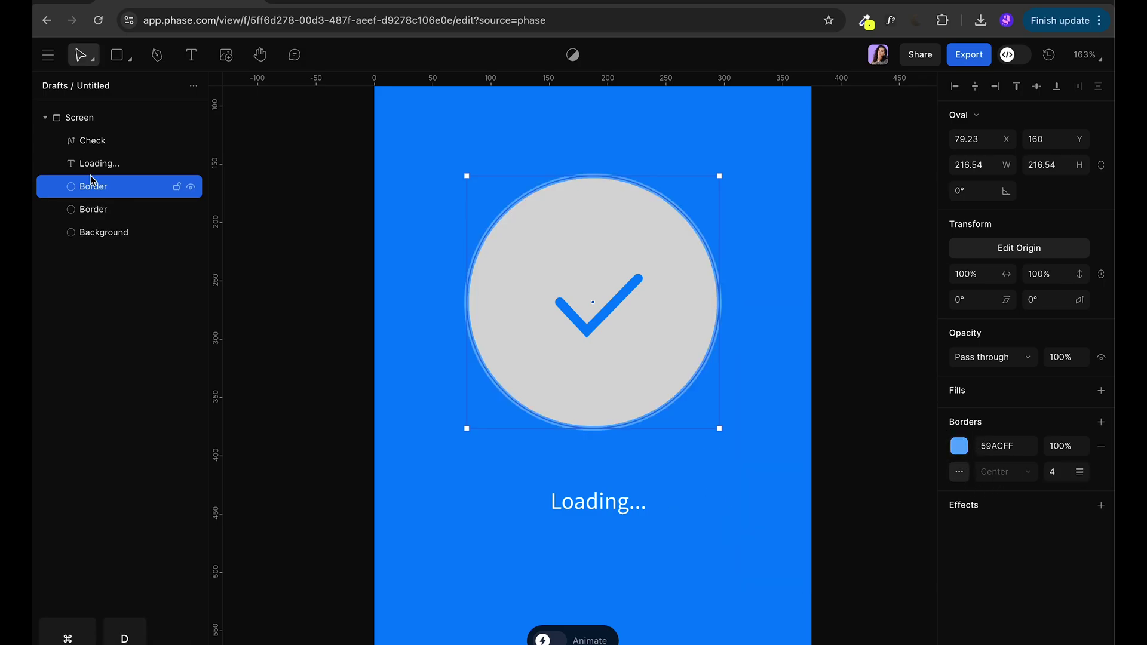
drag(598, 165, 730, 442)
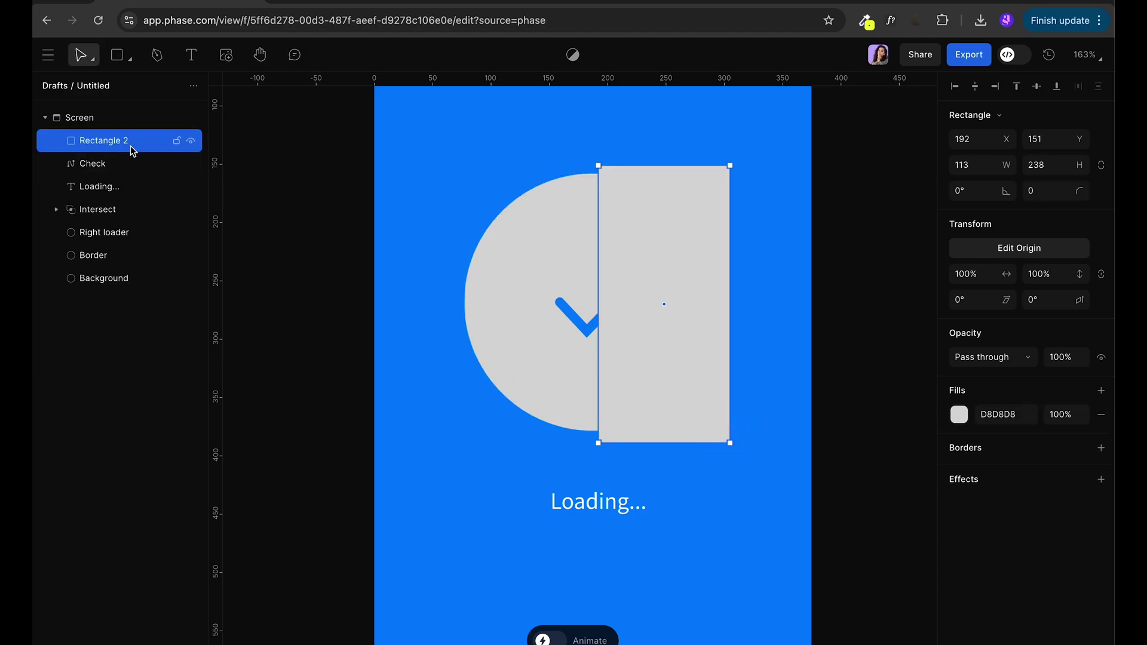
mouse_move(133, 150)
mouse_down()
mouse_move(123, 231)
mouse_move(100, 237)
mouse_up()
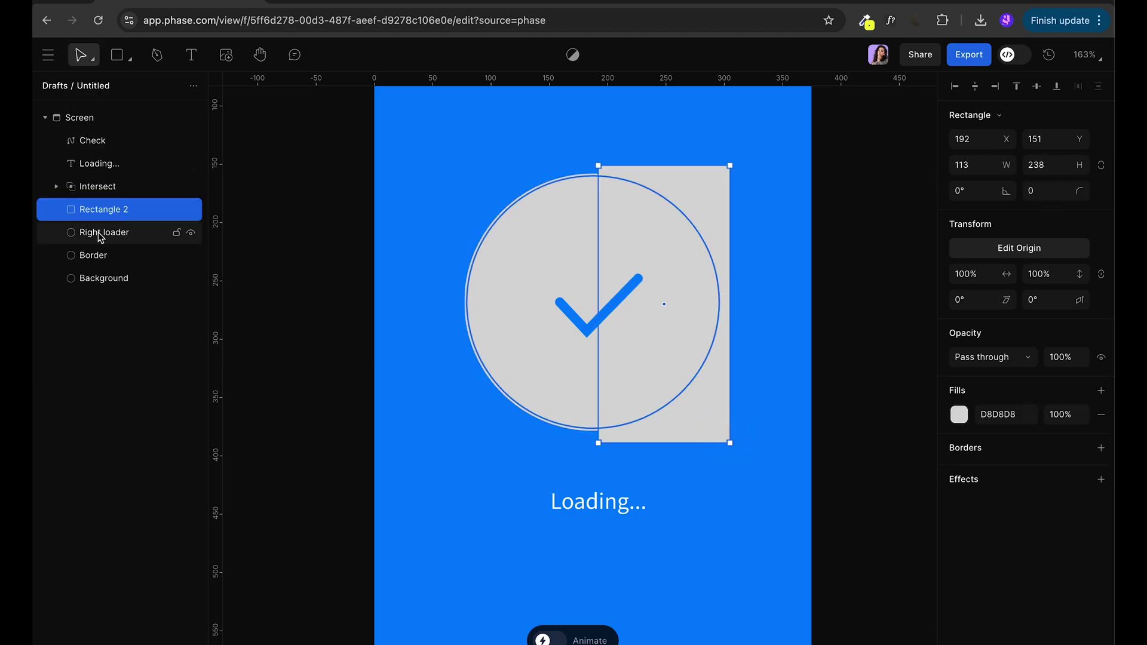
click(98, 233)
super+click(88, 211)
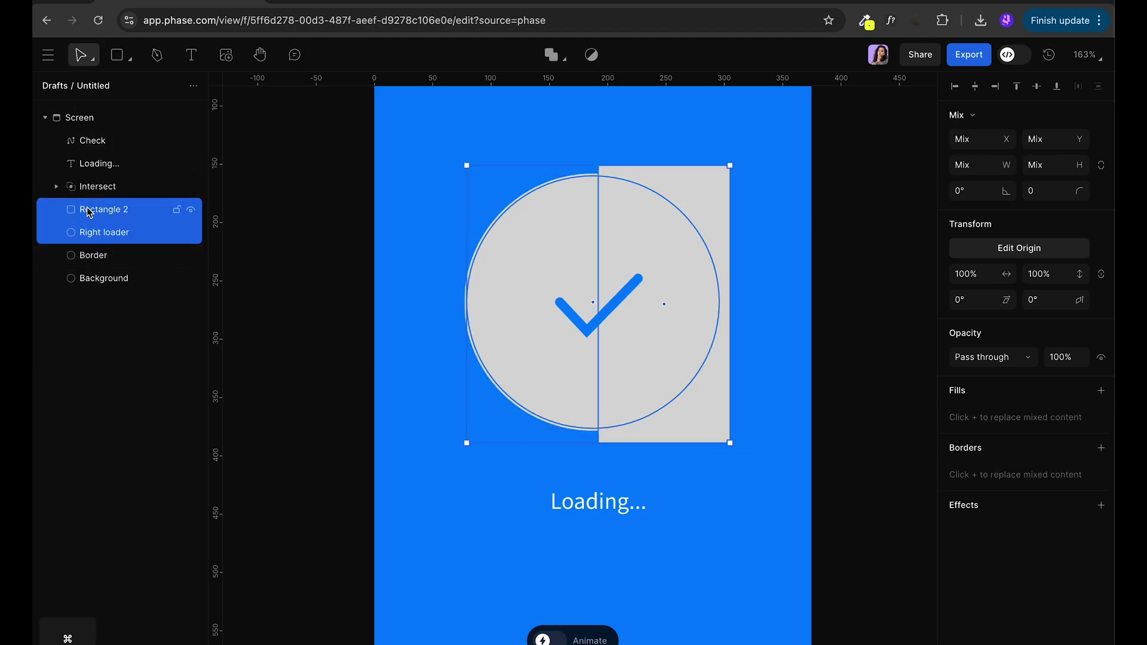
click(569, 52)
click(572, 134)
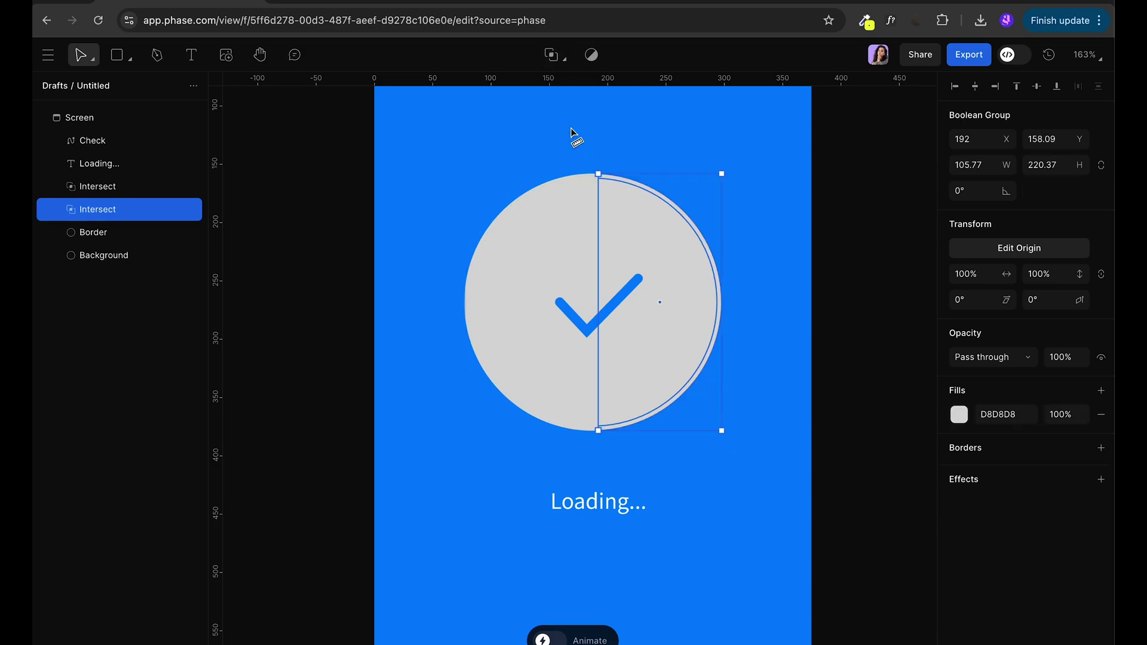
click(159, 307)
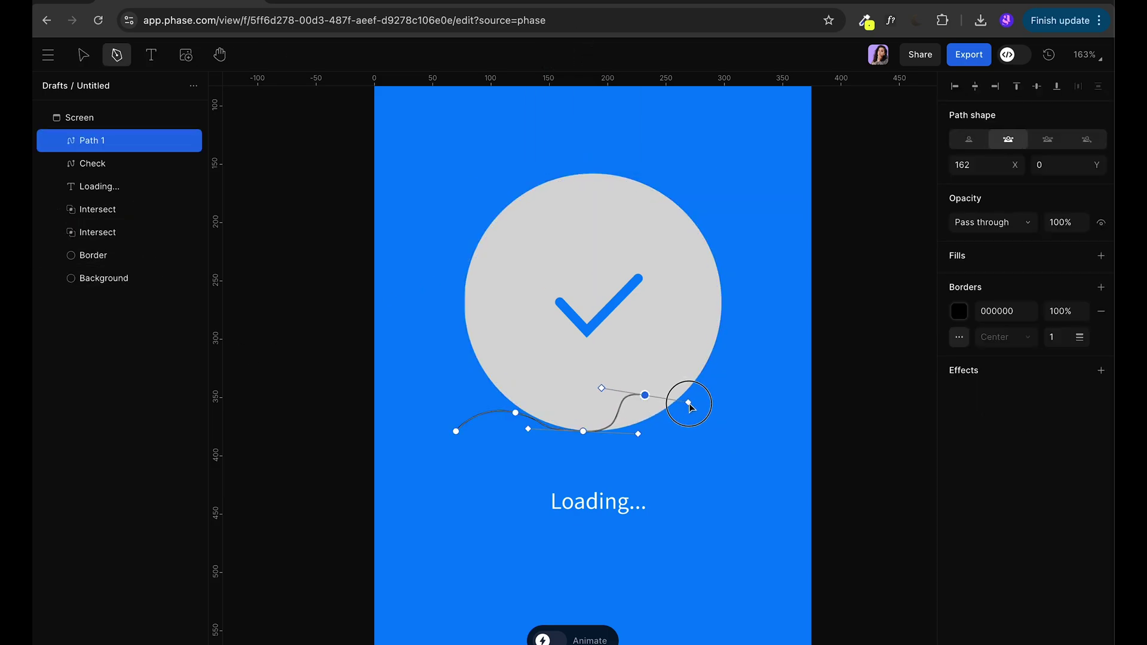
Step: Draw a wave path, mask both waves inside the background circle, and name the group Waves
drag(644, 395, 686, 397)
drag(710, 456, 744, 451)
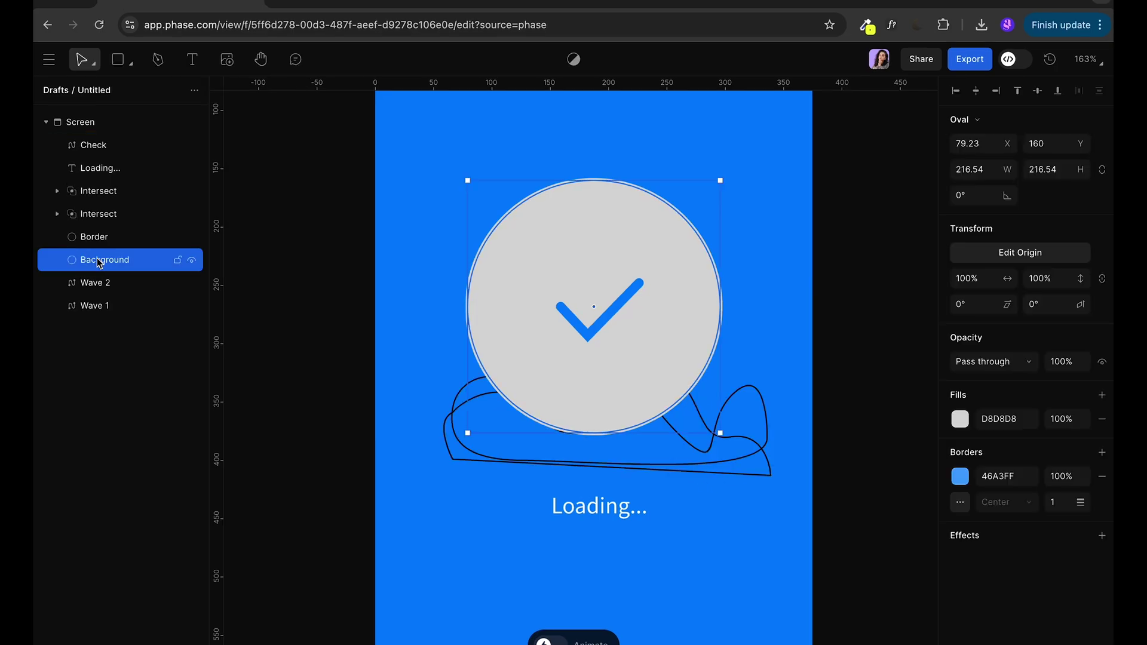
shift+click(103, 289)
shift+click(106, 303)
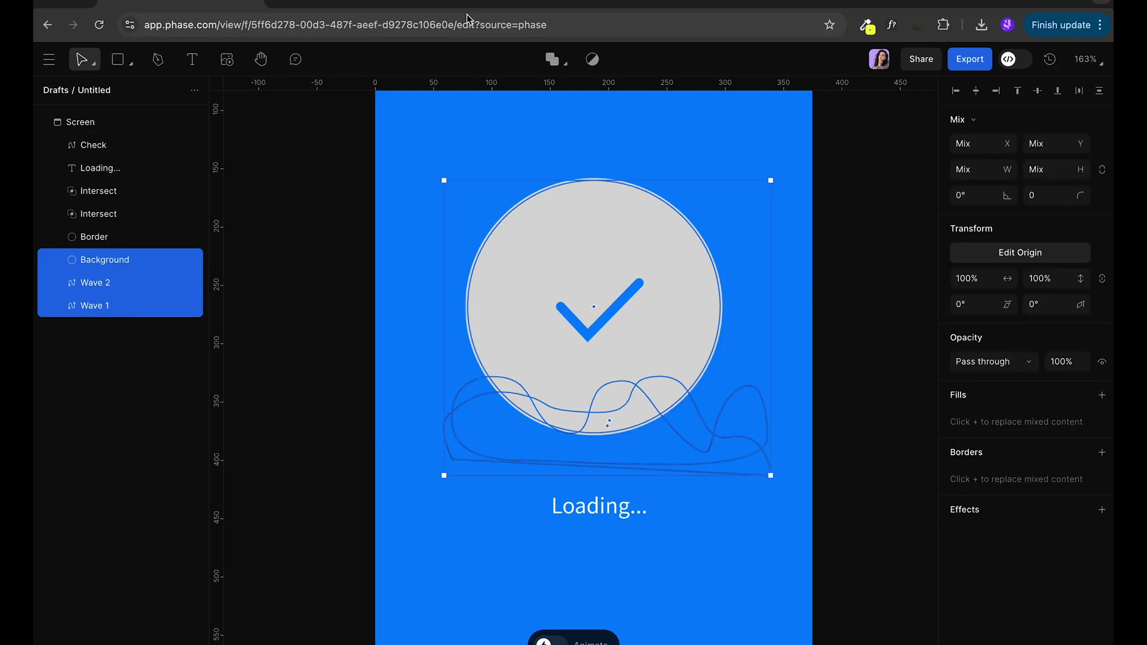
click(592, 59)
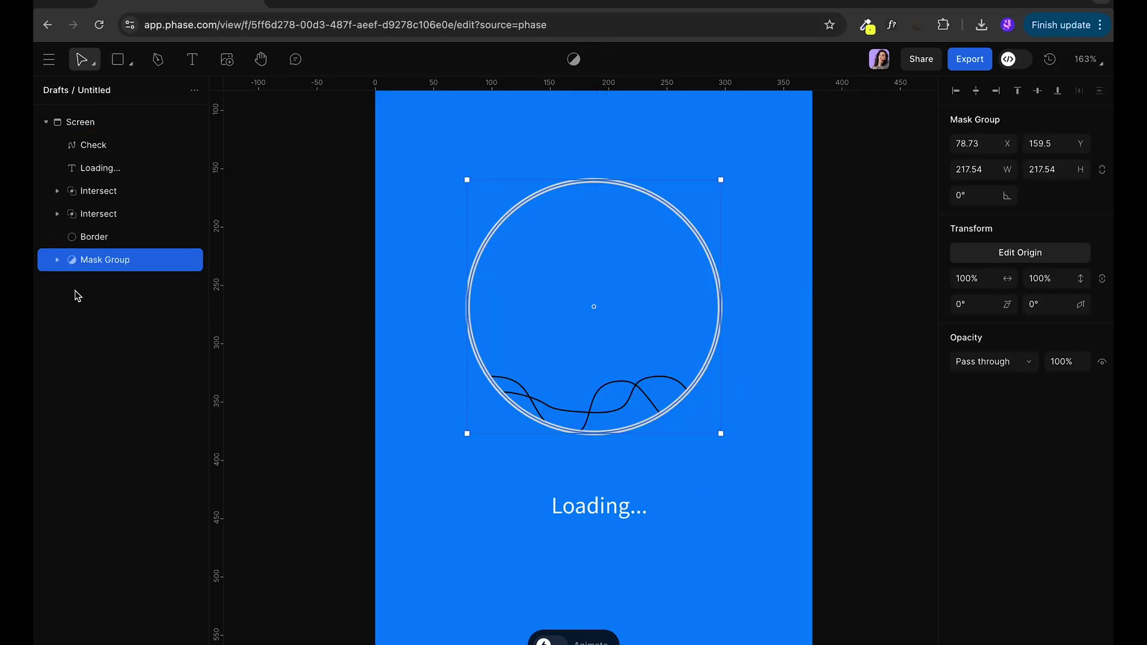
double_click(95, 261)
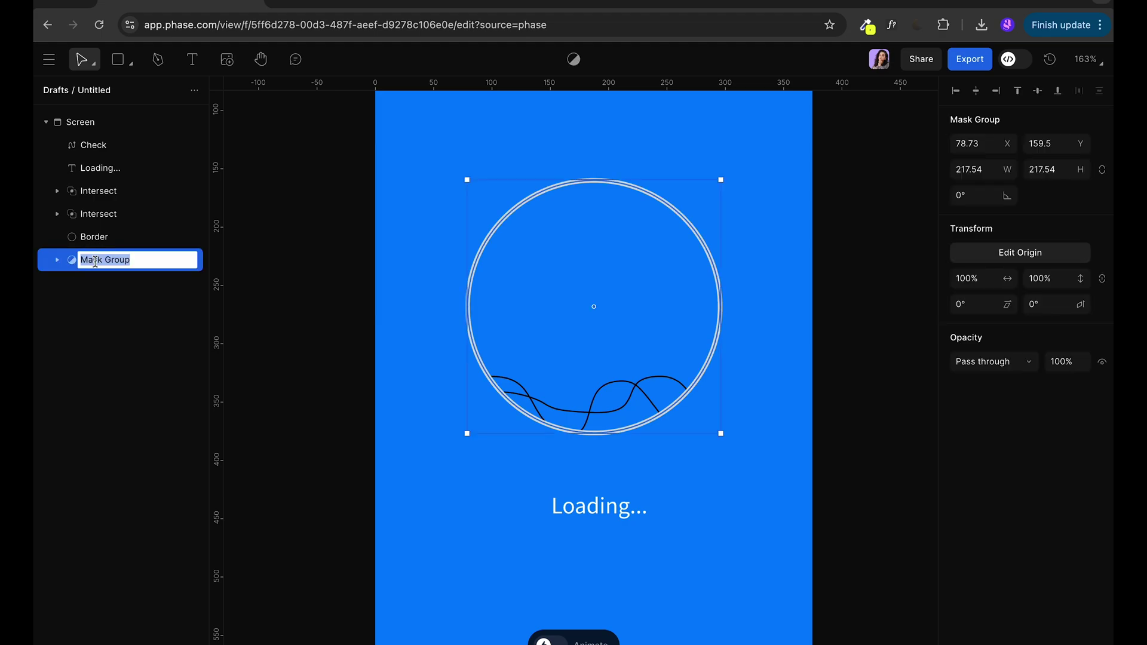
text(Waves)
key(Return)
Step: Fill Wave 1 light blue 99D6FA and remove both waves' black borders
click(54, 266)
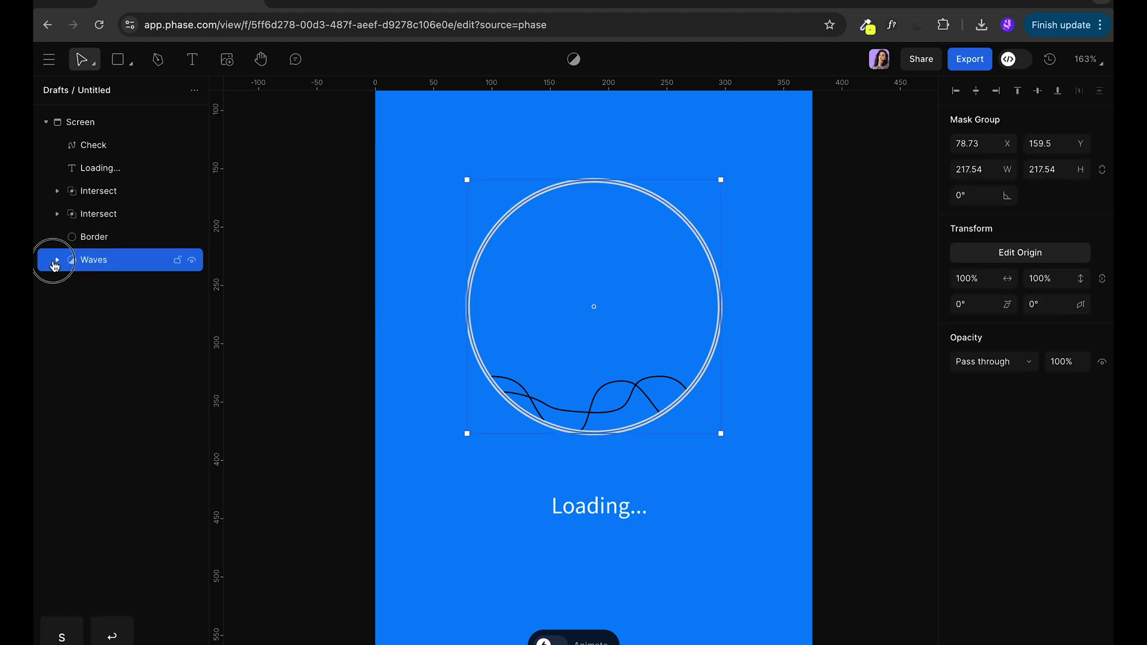
click(109, 307)
drag(523, 422, 548, 396)
key(super+z)
click(106, 328)
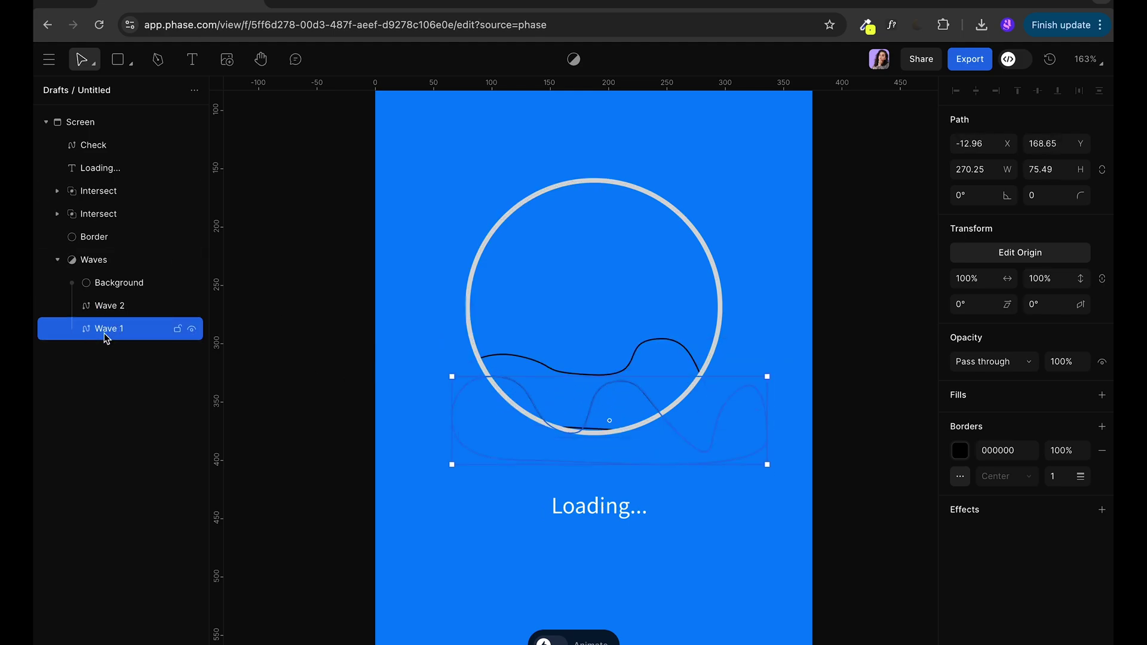
click(1102, 395)
click(899, 312)
click(118, 311)
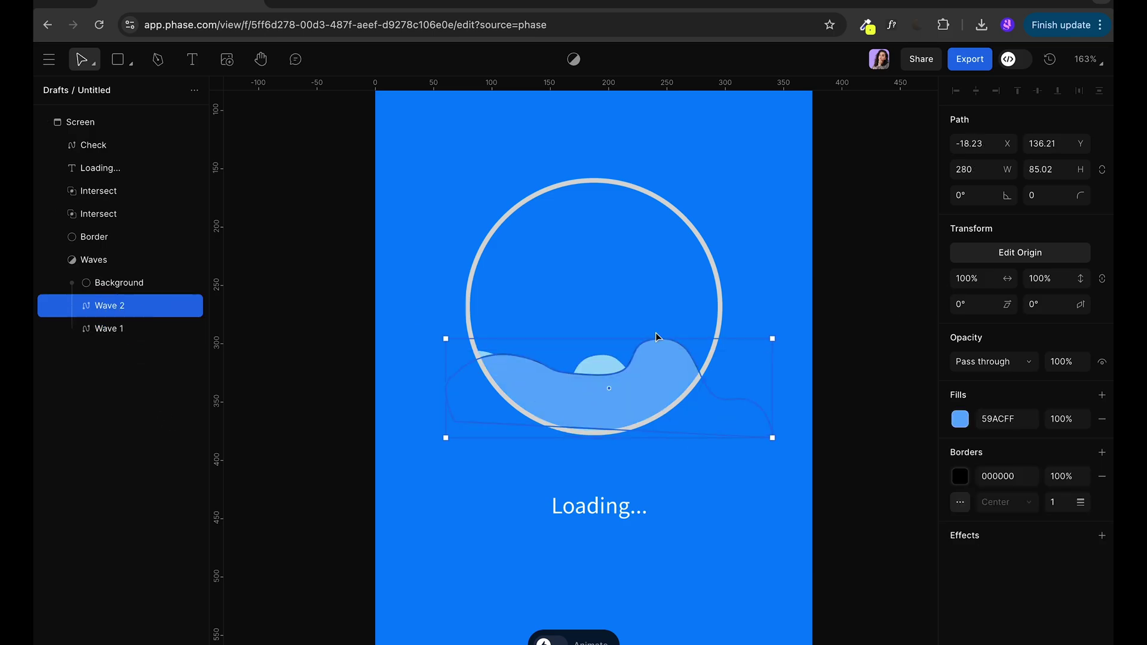
click(1102, 476)
click(801, 513)
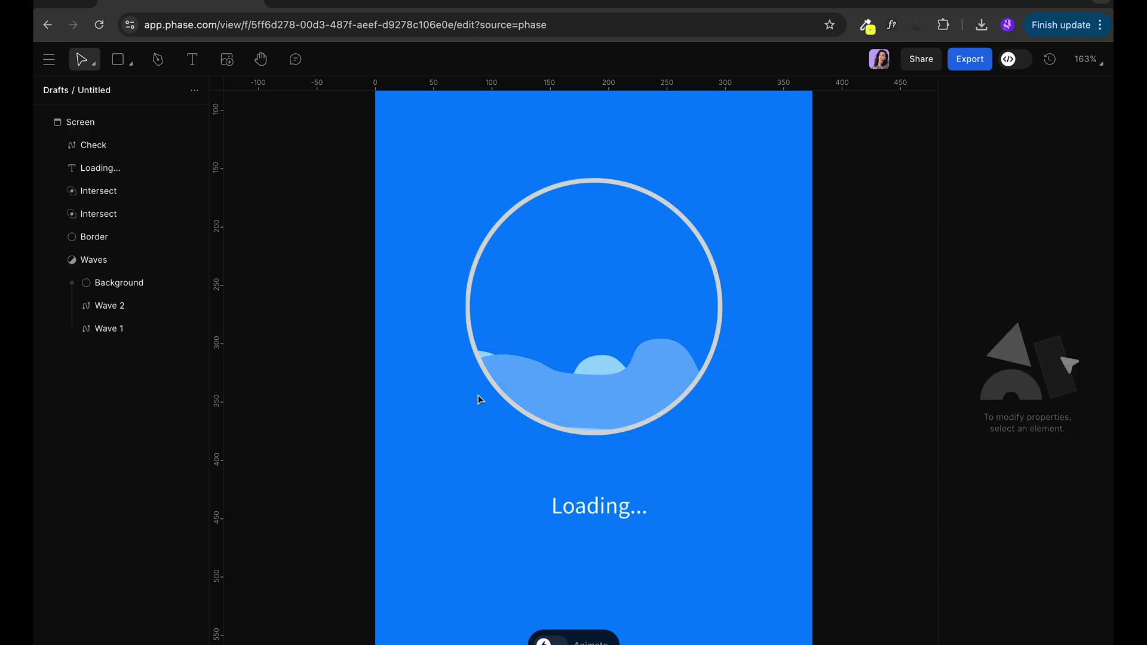
Step: Reshape Wave 2's curve at about 0.17 s, raising it higher inside the circle
click(109, 305)
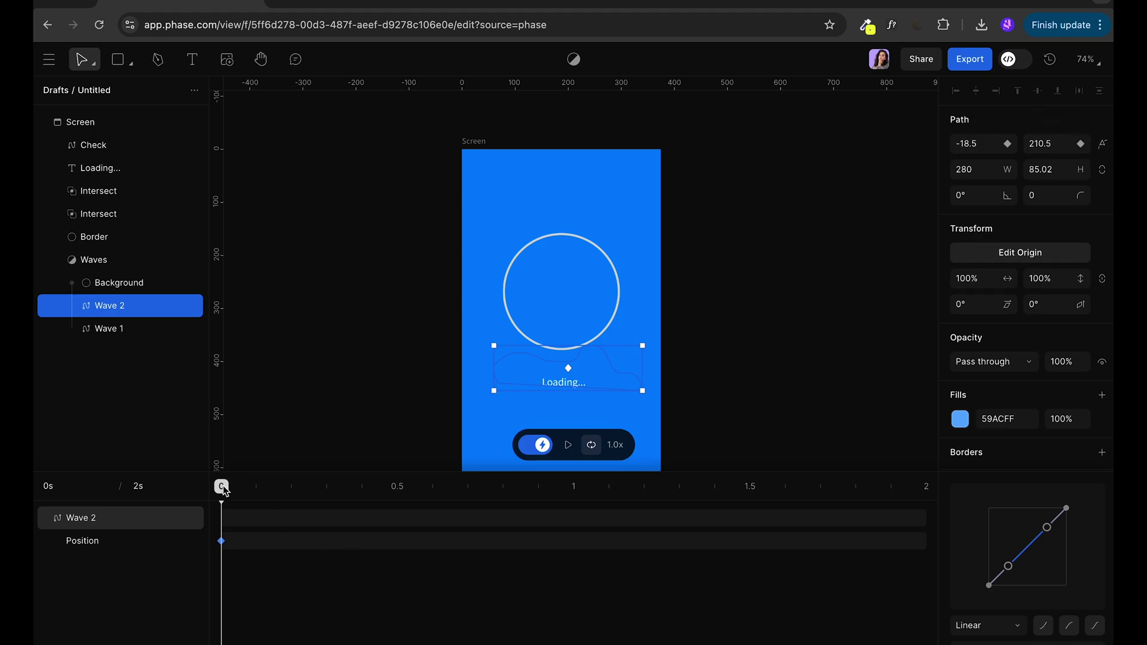
drag(225, 491, 292, 504)
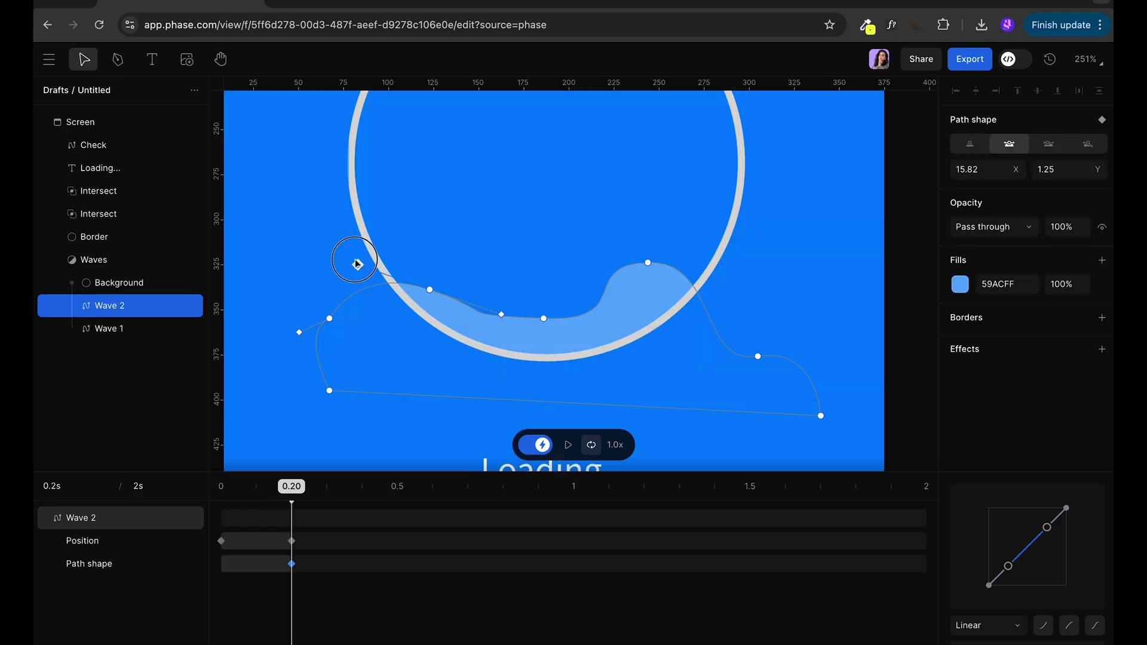
drag(356, 263, 350, 245)
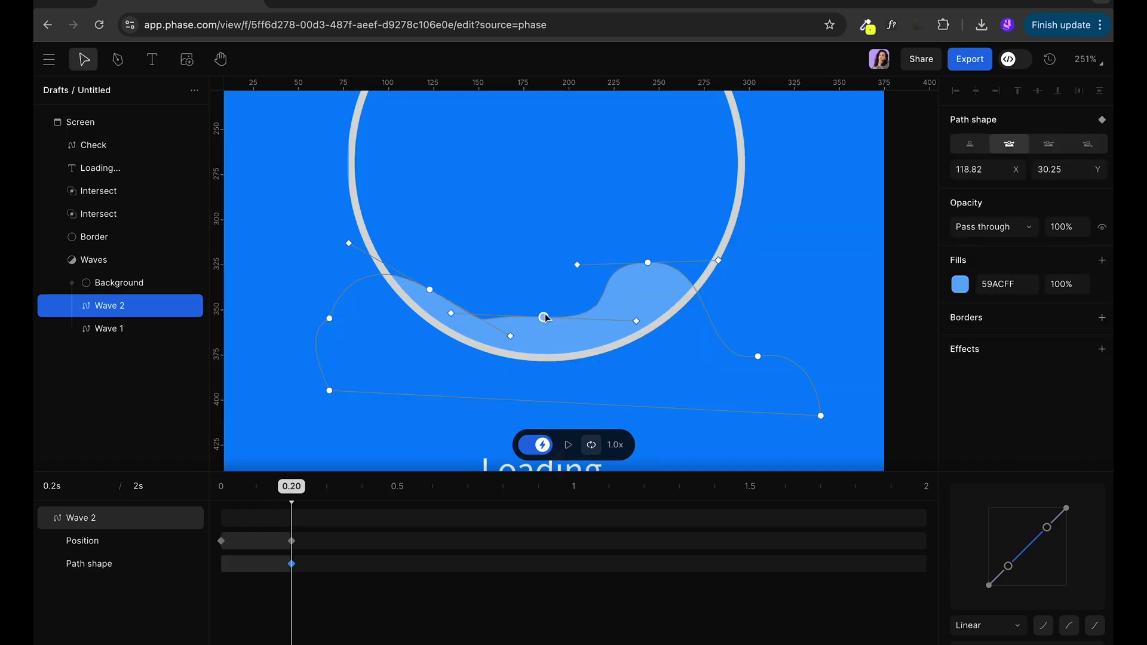
mouse_move(543, 311)
mouse_down()
mouse_move(537, 288)
mouse_move(544, 302)
mouse_up()
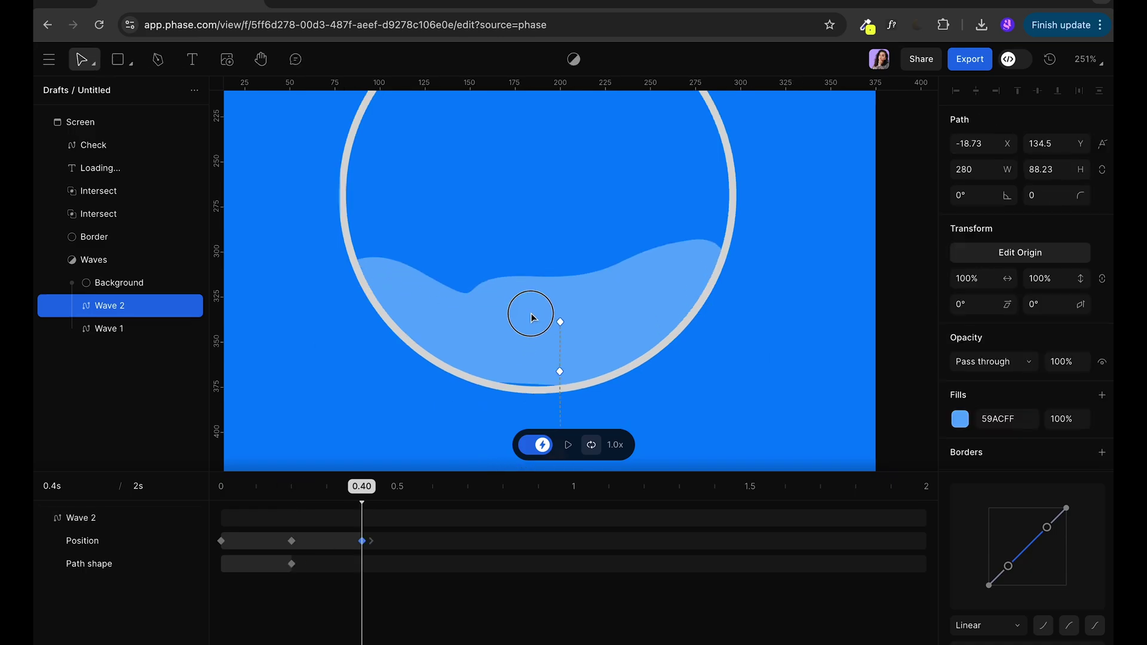
drag(531, 315, 532, 292)
key(Return)
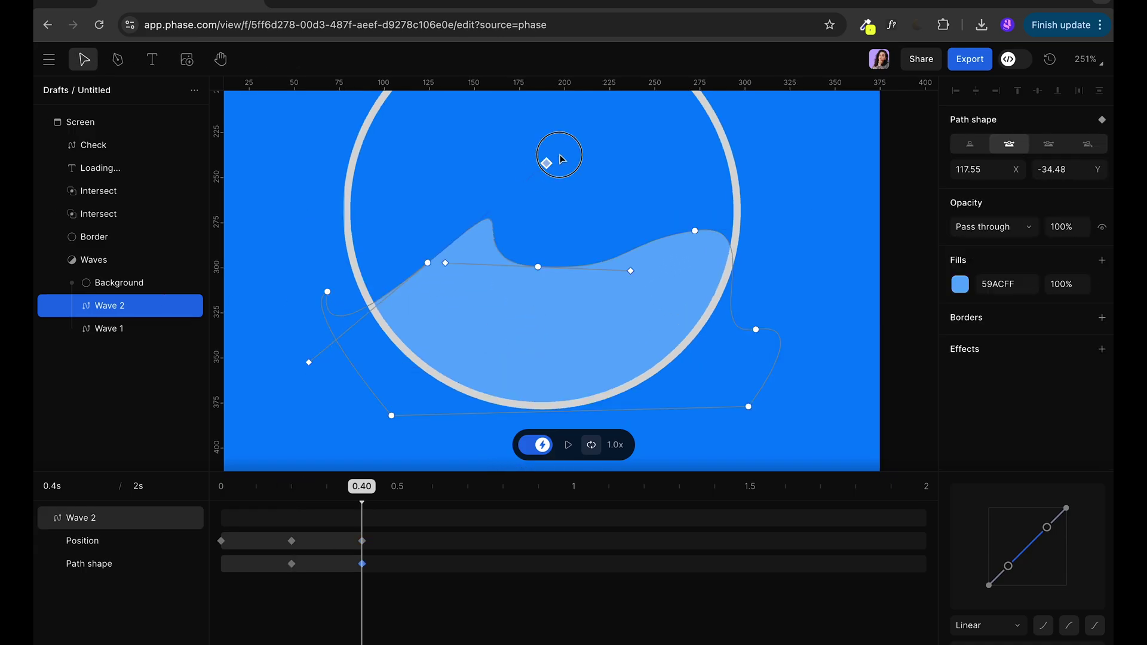
drag(545, 161, 536, 209)
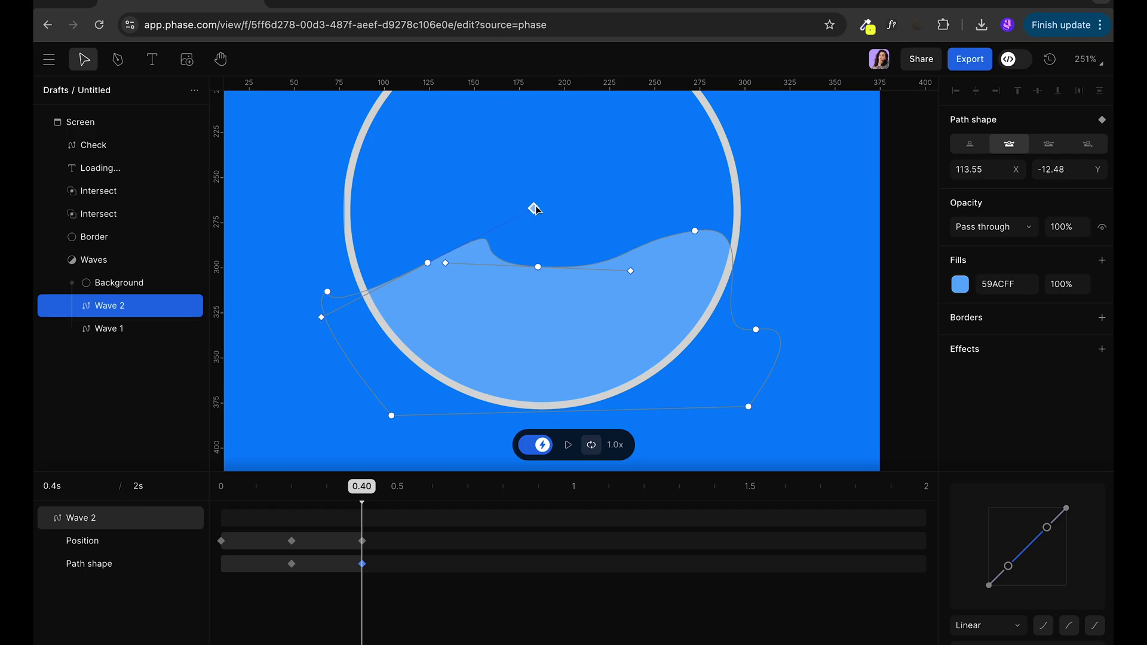
drag(426, 266, 450, 232)
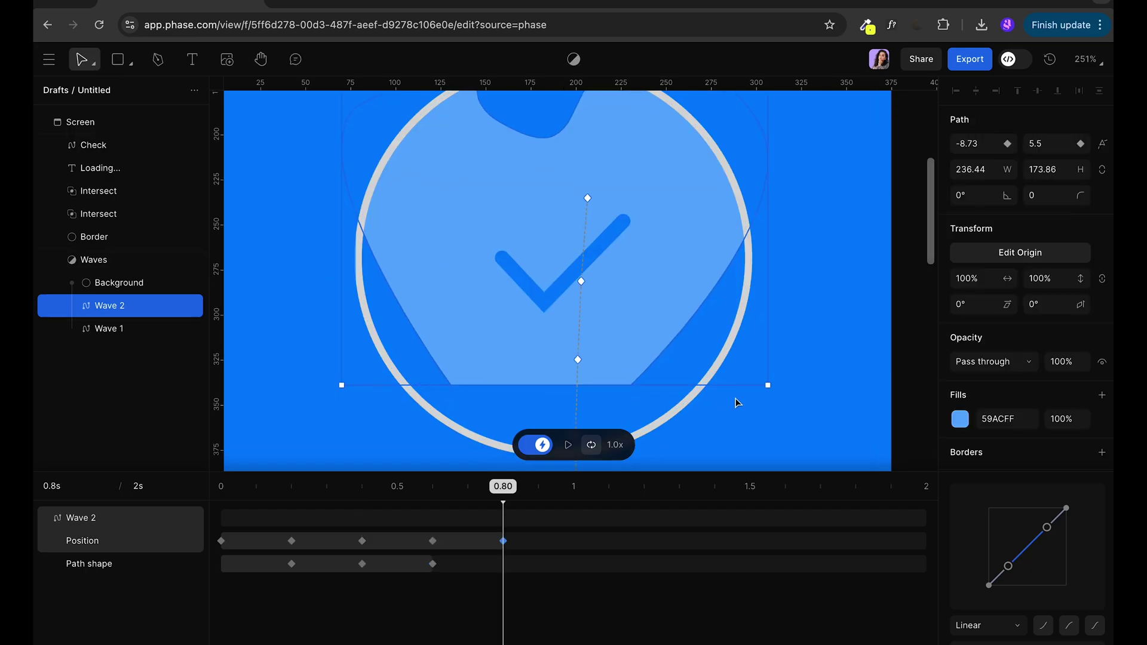
Step: Pull Wave 2's top anchor at 0.8 s and add a matching Wave 1 keyframe
double_click(694, 353)
scroll(694, 352, down, 3)
scroll(571, 157, up, 6)
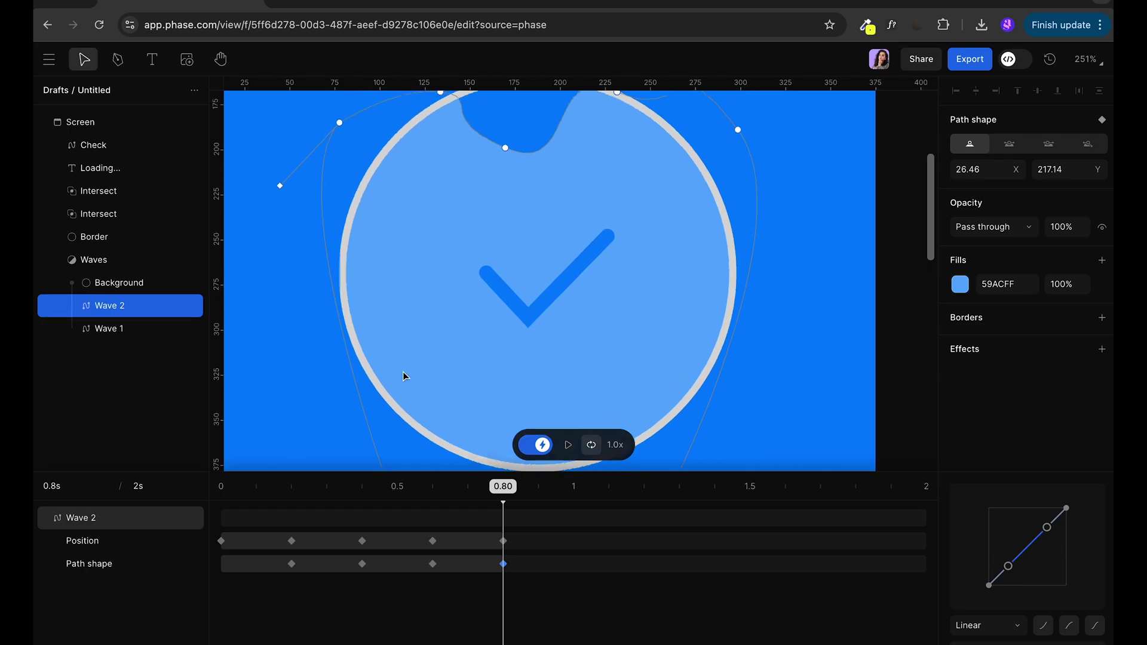
drag(572, 156, 570, 155)
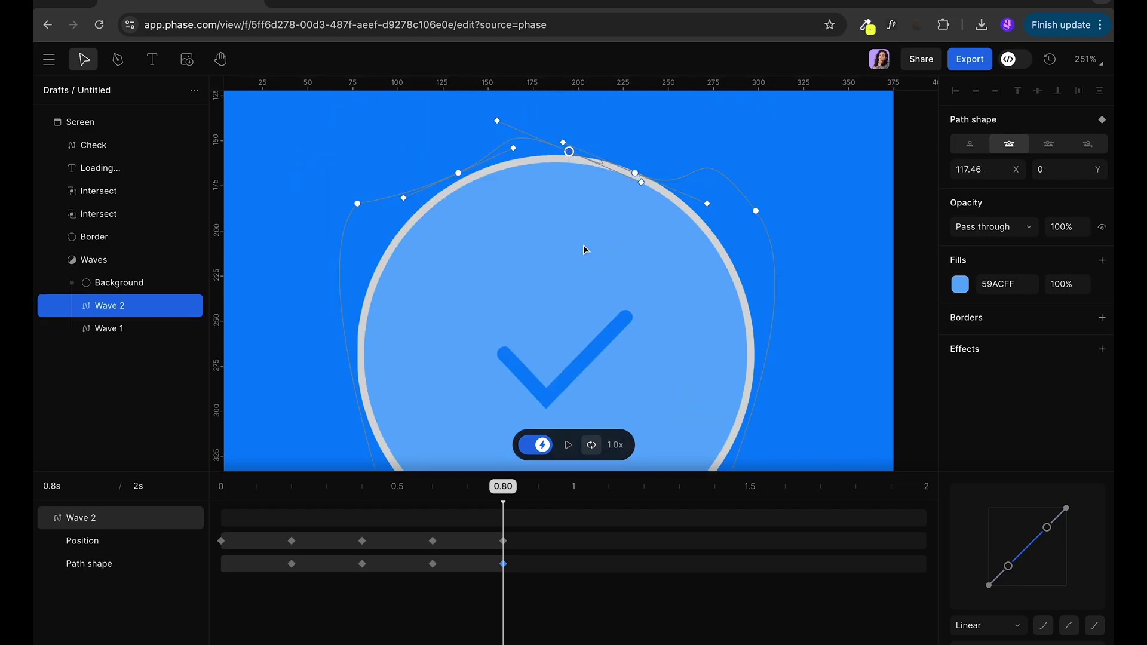
scroll(583, 245, down, 5)
drag(508, 487, 209, 502)
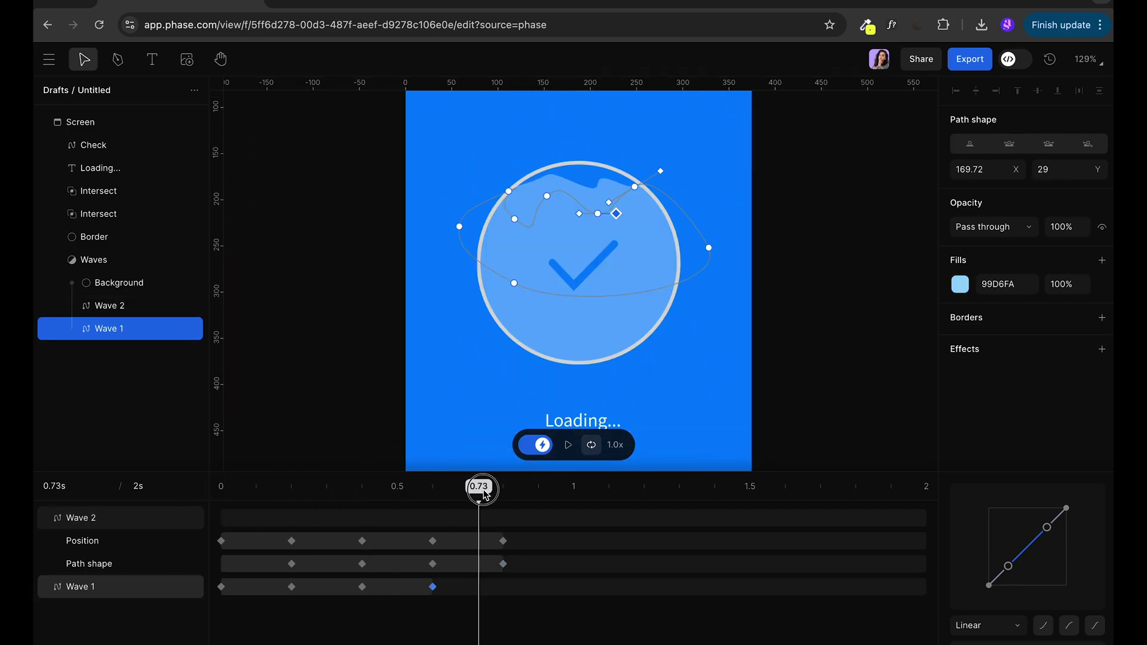
drag(479, 486, 505, 498)
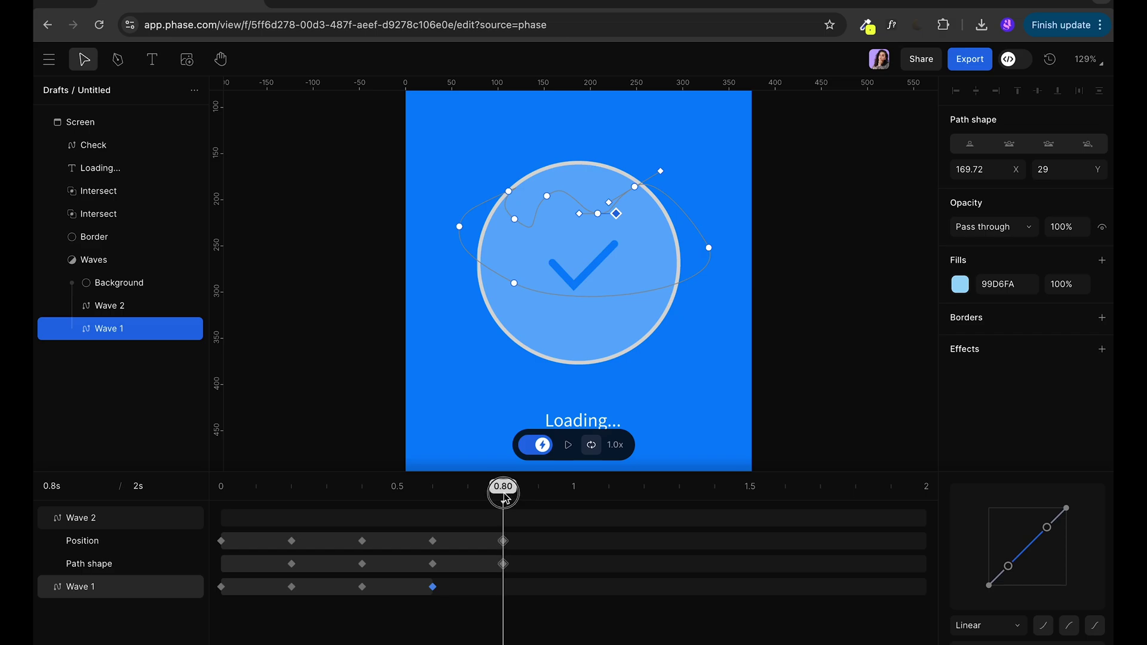
click(264, 420)
click(101, 329)
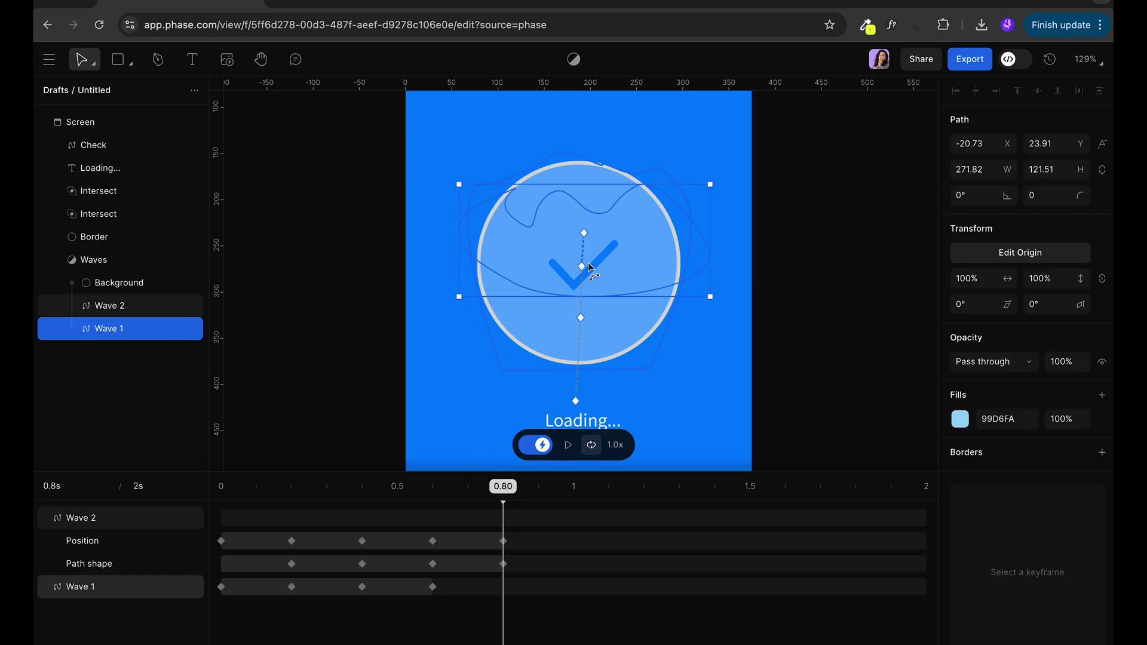
click(571, 226)
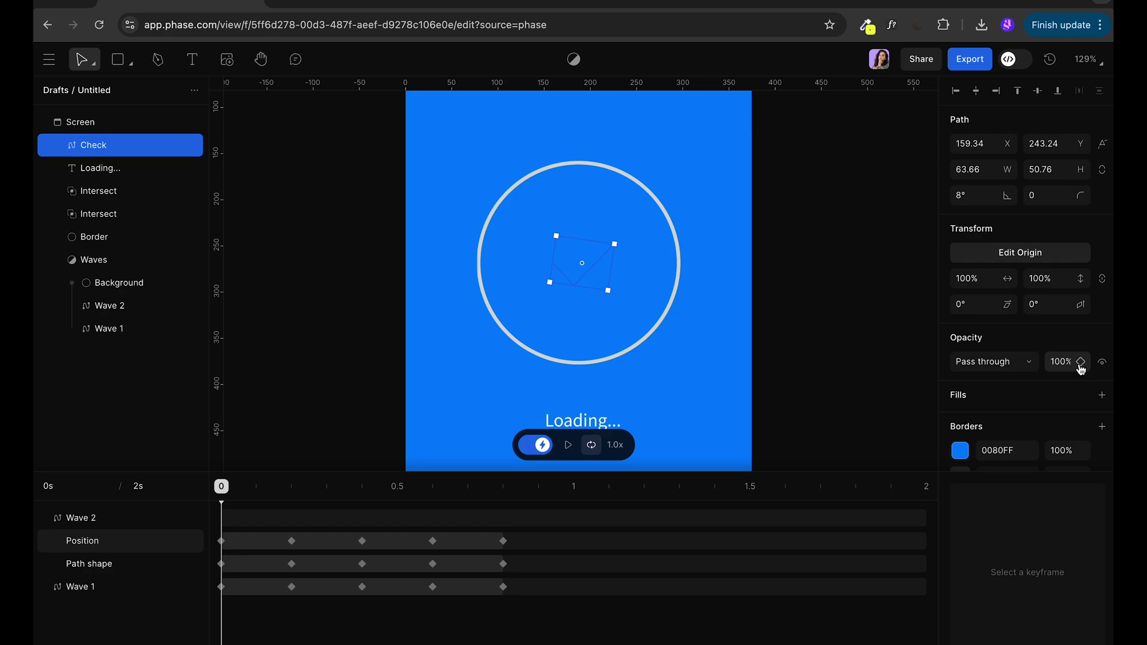
Step: Key the check mark's opacity at 0% at the start
click(1080, 363)
click(1057, 363)
text(0)
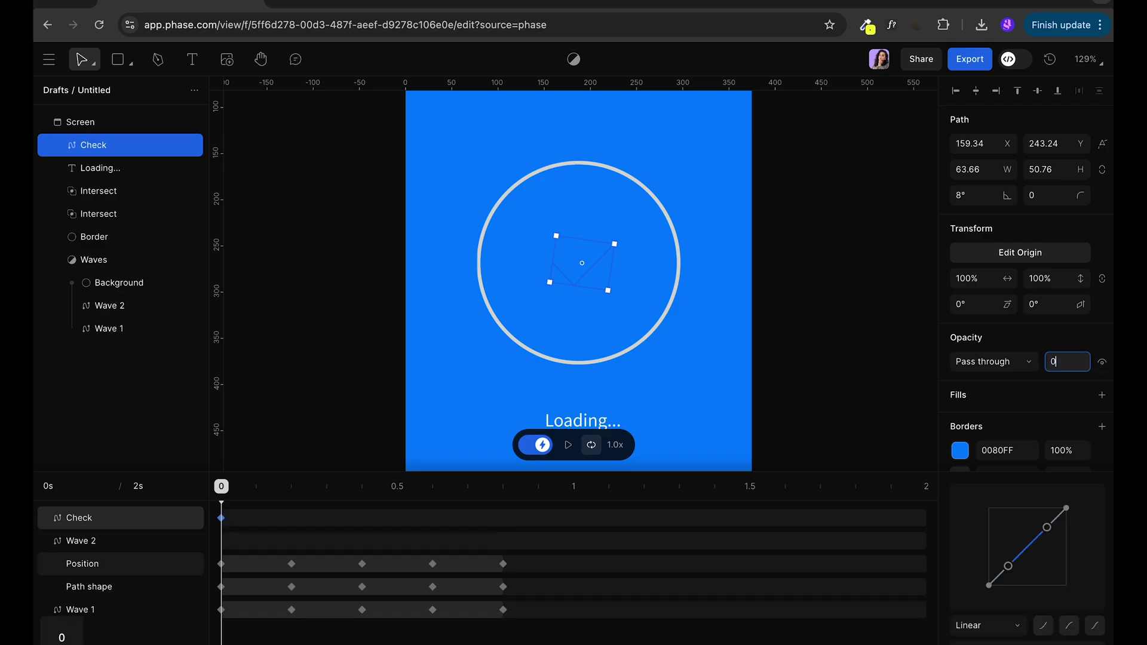
key(Return)
Step: Add a 100% opacity keyframe for the check at about 0.82 s and preview it
drag(239, 498, 510, 493)
click(1080, 361)
text(100)
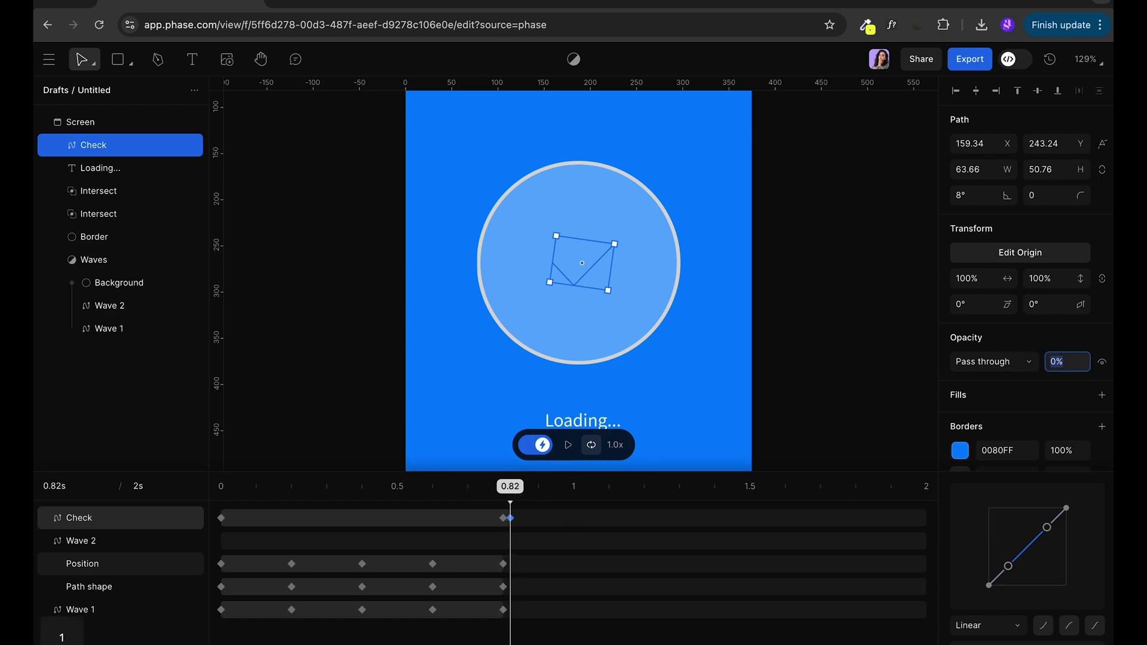
key(Return)
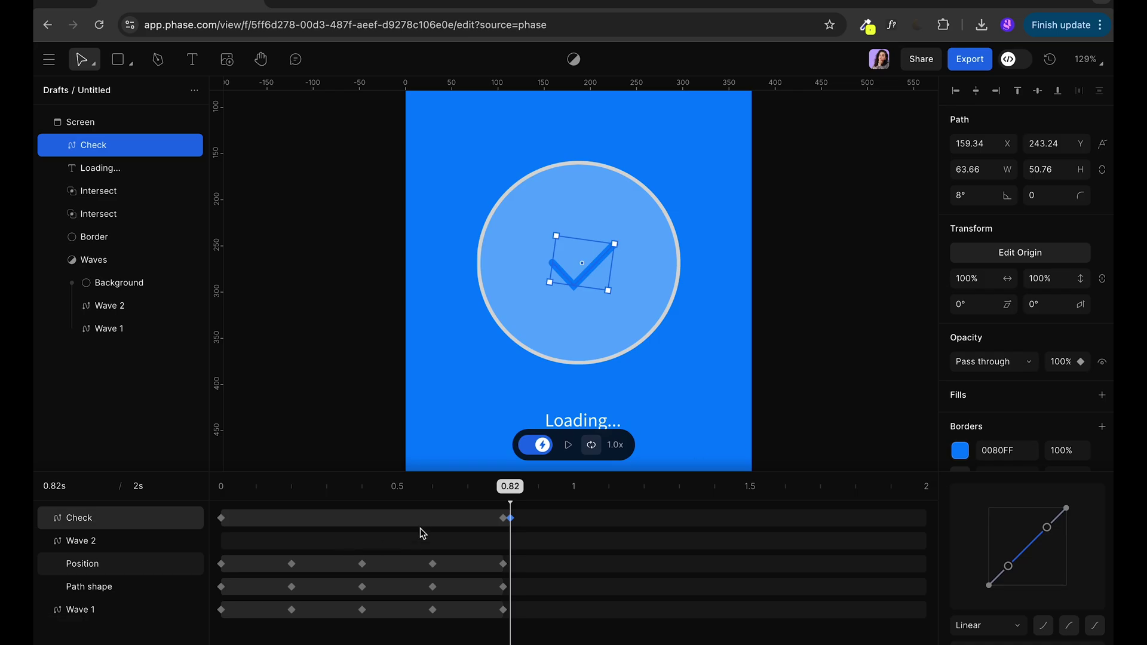
drag(505, 489, 185, 504)
key(space)
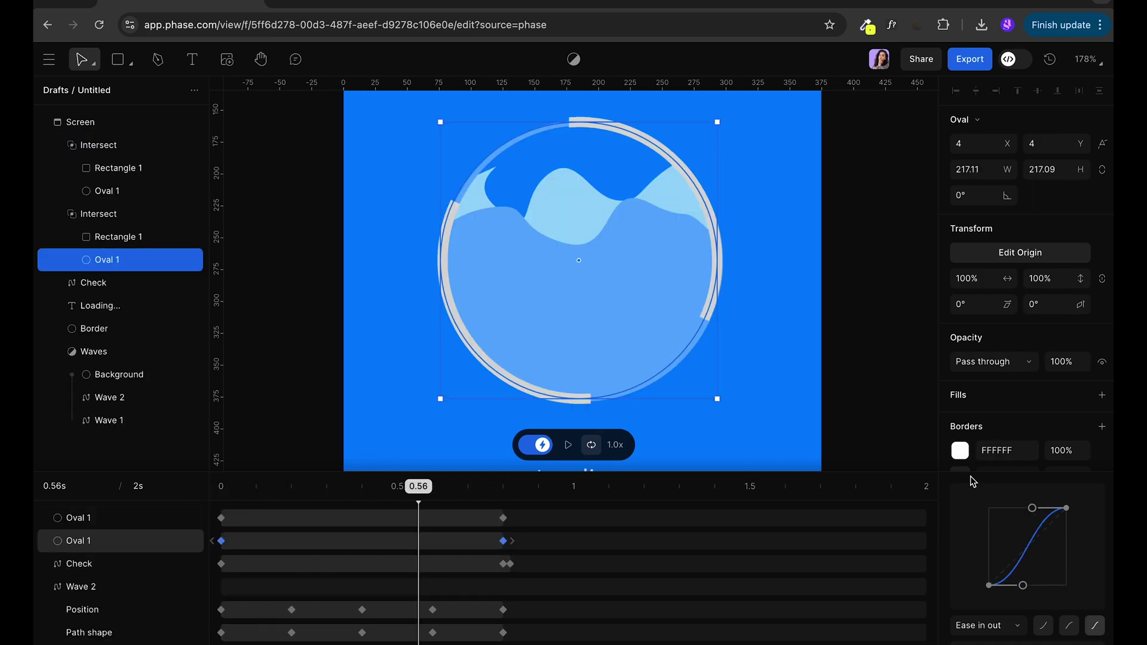
Step: Move Oval 1's Trim path end keyframes earlier to about 0.76 s and play the preview
click(83, 541)
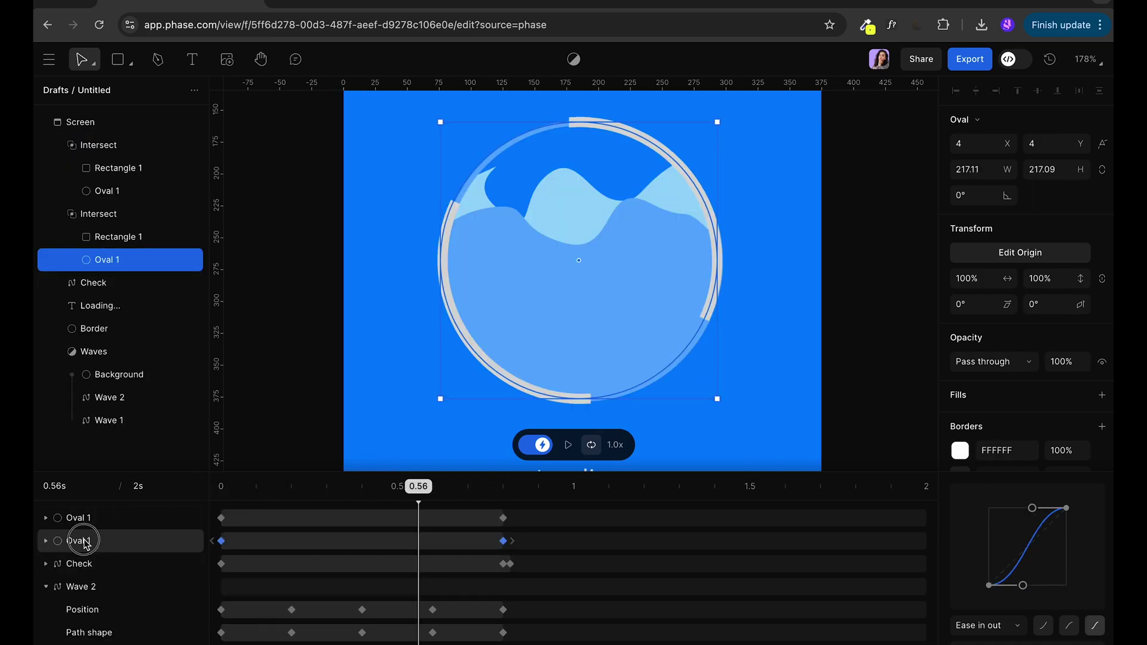
click(222, 542)
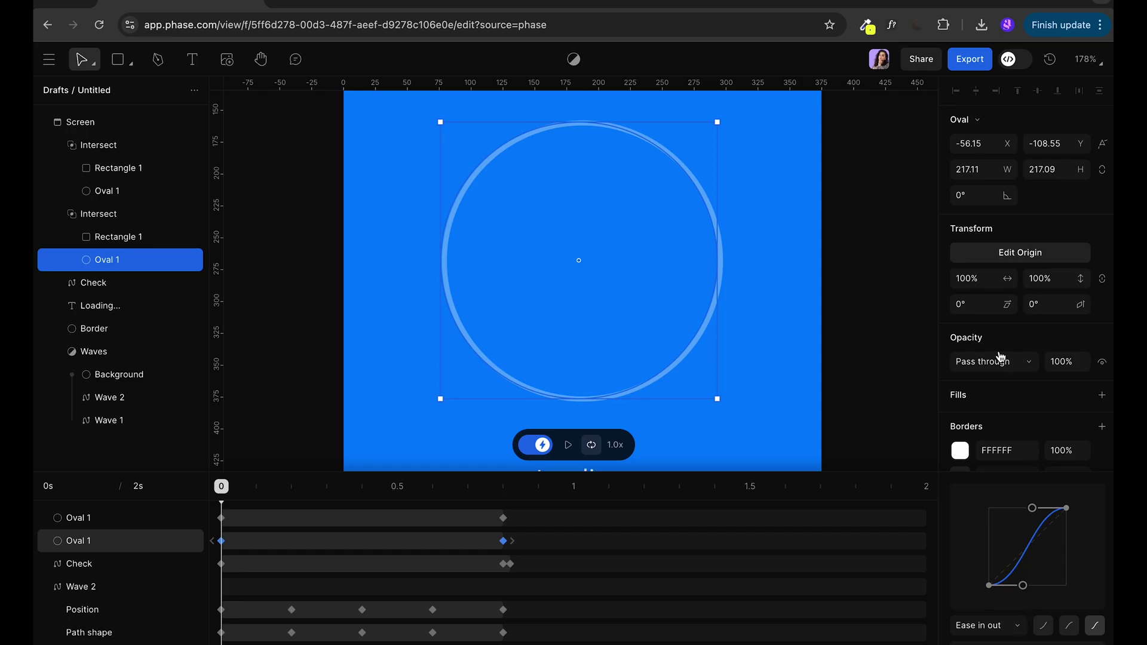
scroll(1053, 394, down, 3)
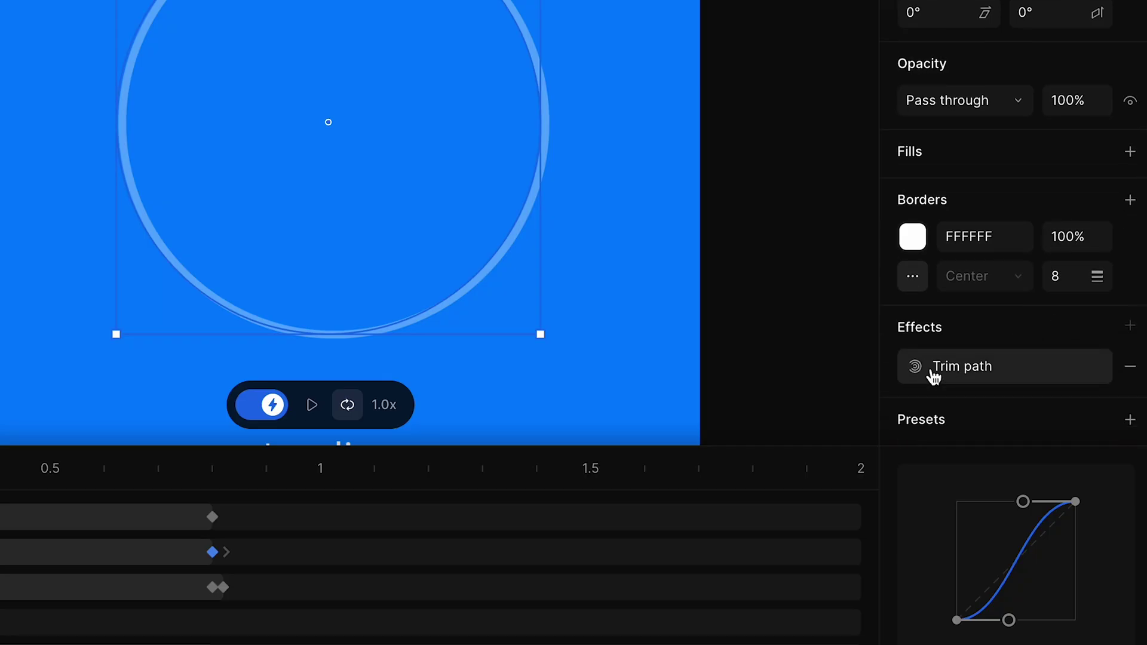
click(934, 377)
drag(208, 472, 181, 545)
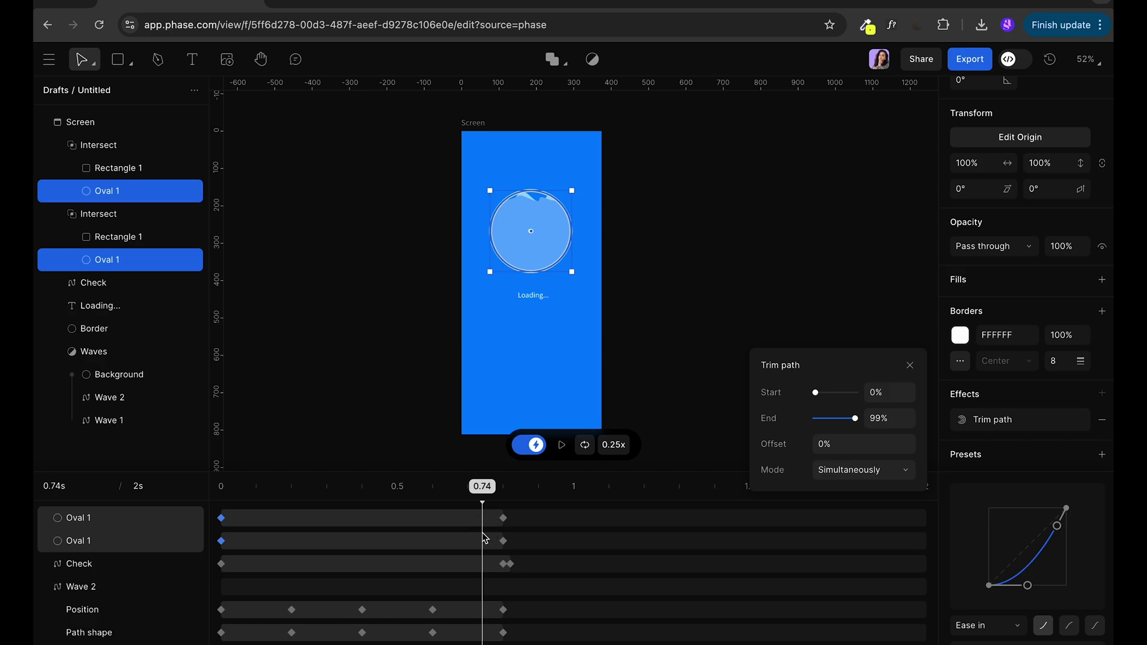
drag(503, 541, 171, 486)
click(288, 468)
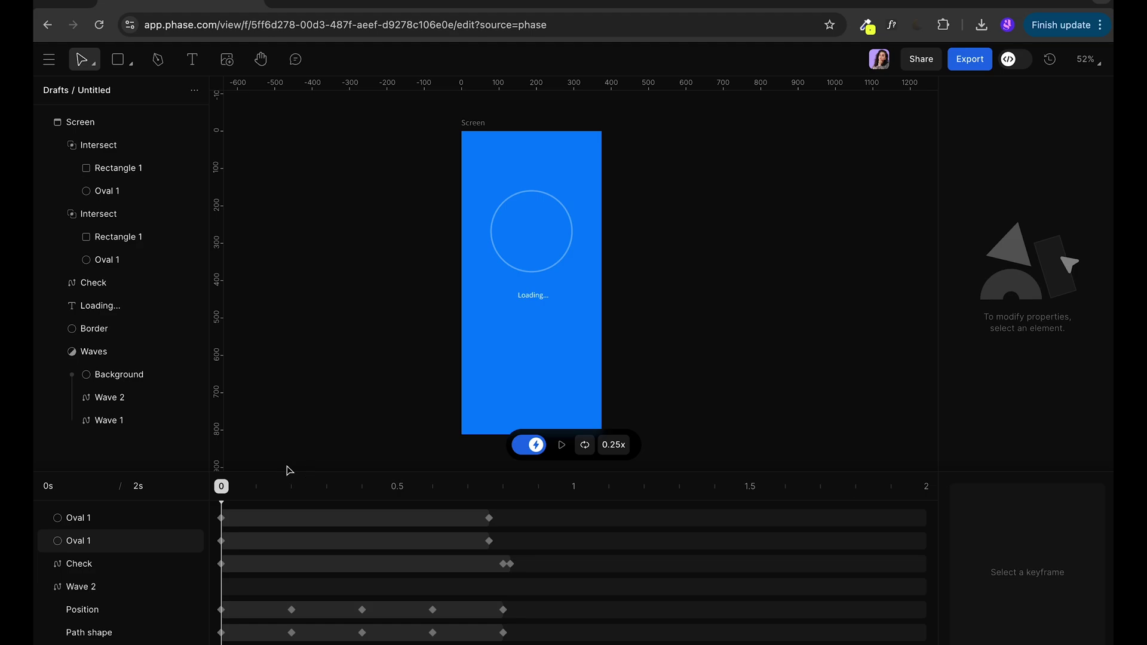
key(space)
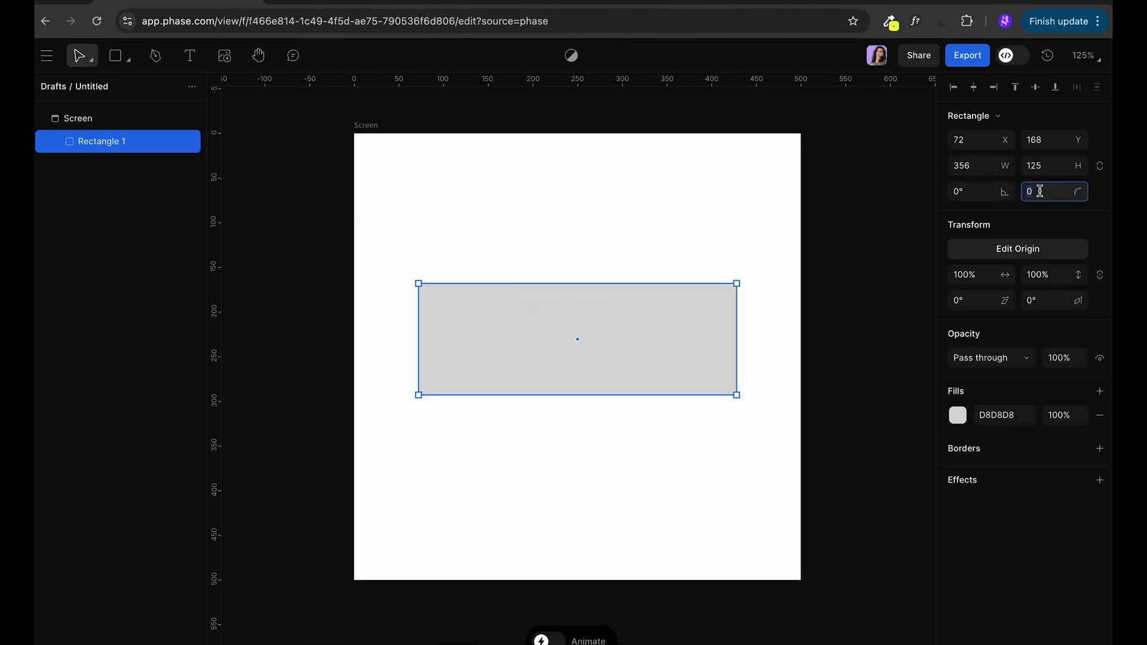
Step: Give the pill rectangle a 99 corner radius and draw a white Moon circle at its left
text(99)
key(Return)
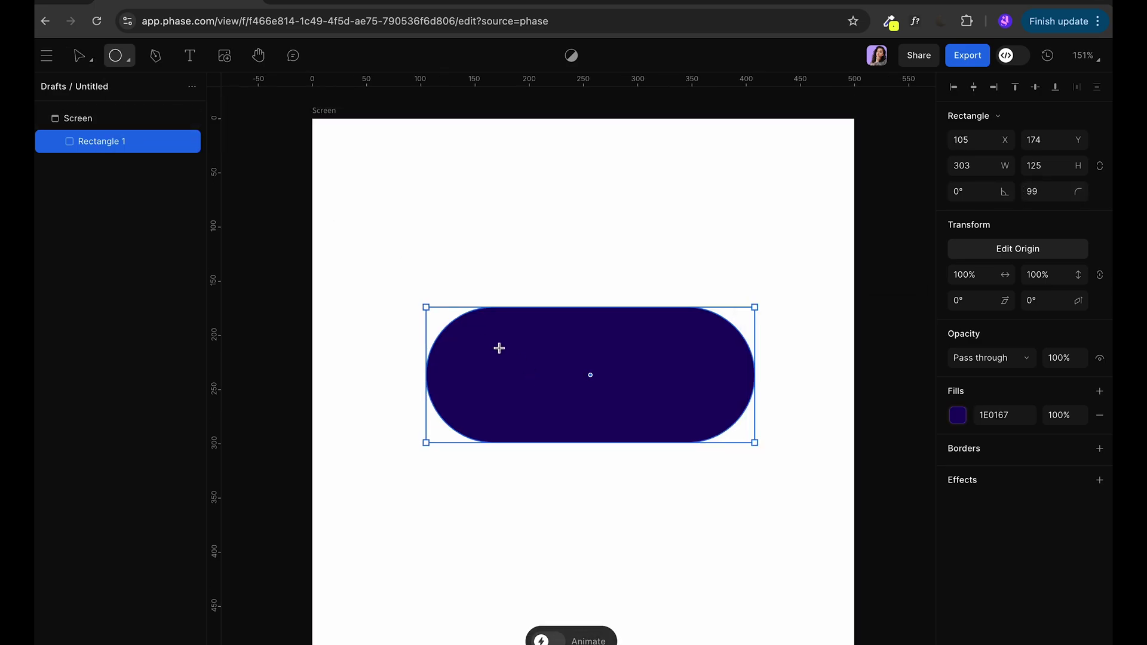
mouse_move(448, 318)
mouse_down()
mouse_move(530, 399)
mouse_move(556, 405)
mouse_up()
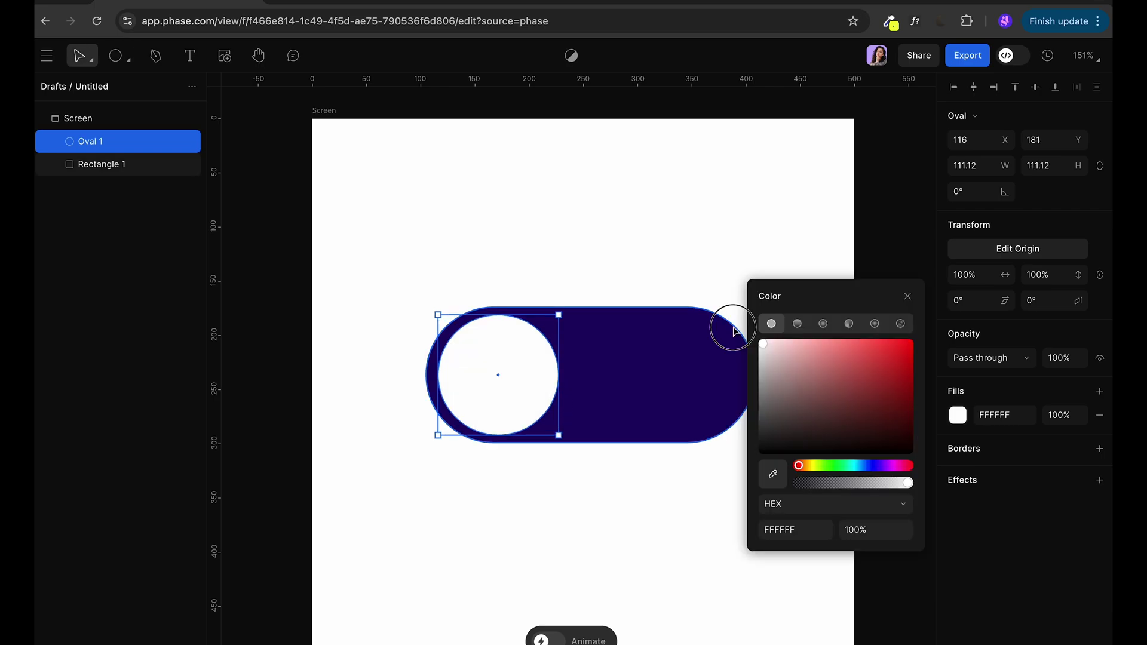
click(900, 301)
Step: Draw the curved mountain outline paths across the pill's bottom with the Pen tool
key(Escape)
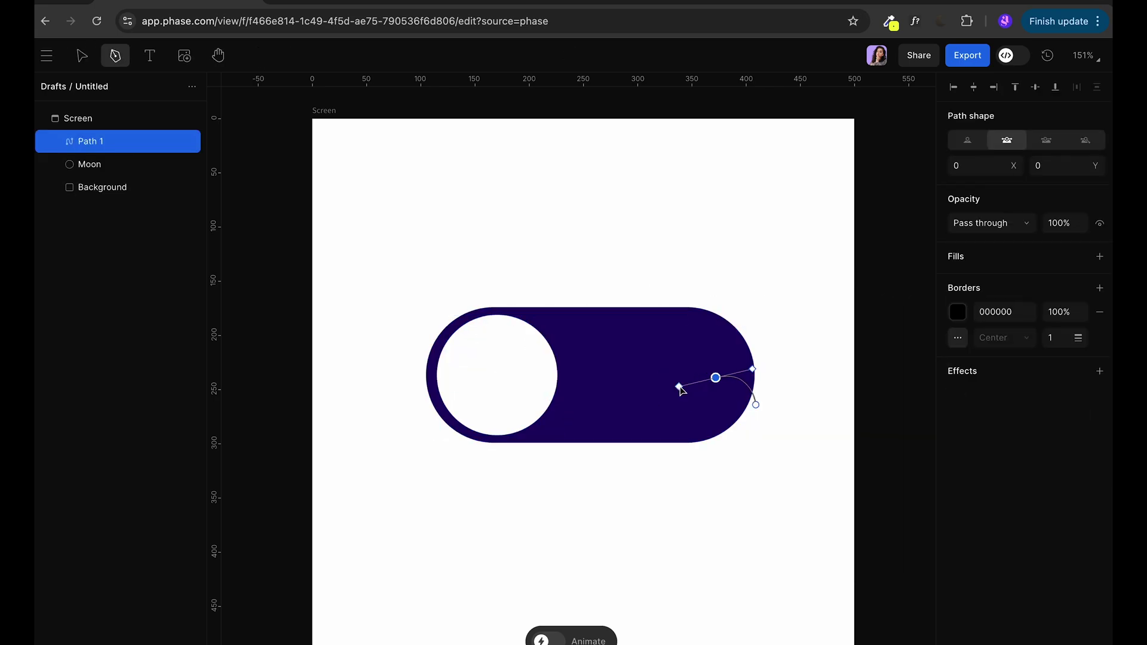
drag(650, 395, 615, 393)
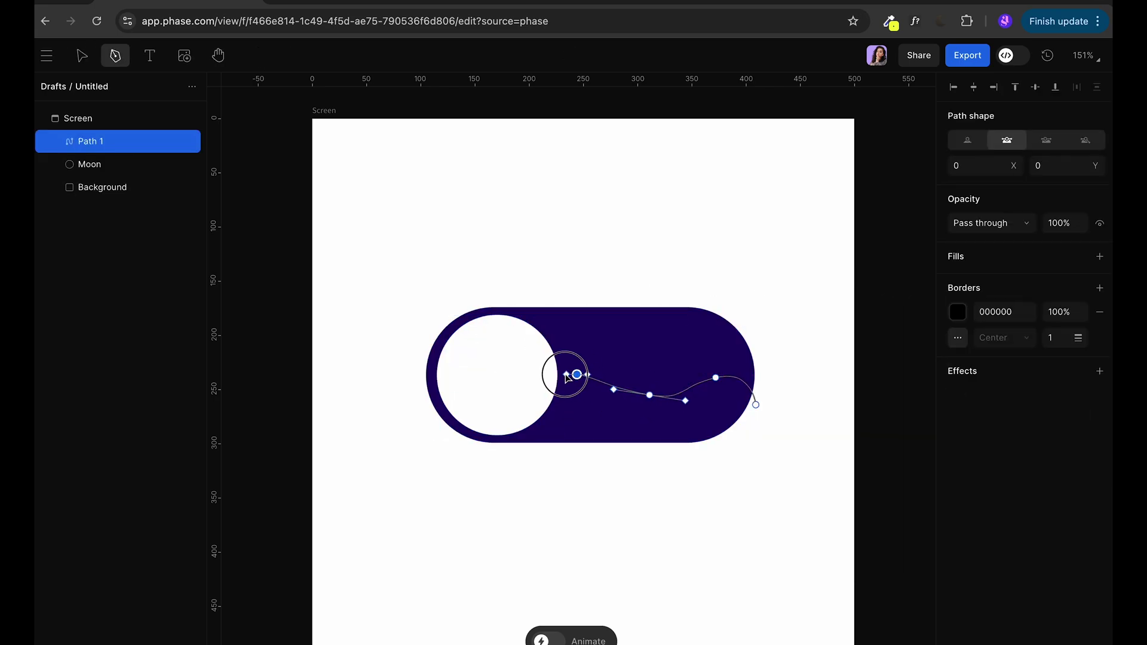
drag(502, 388, 482, 389)
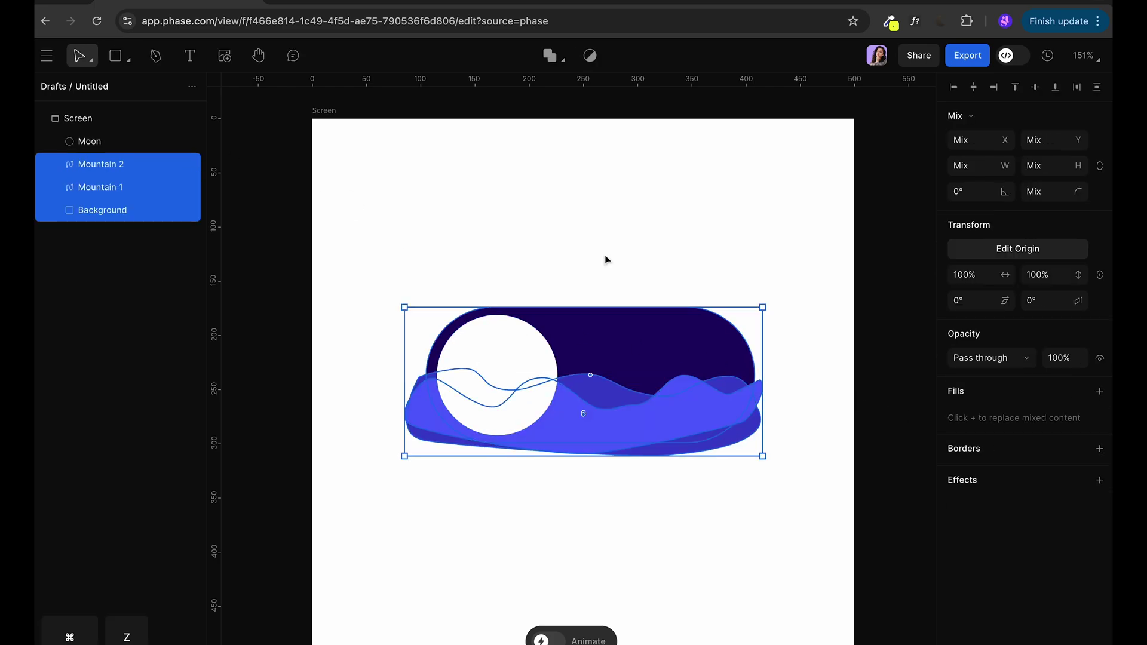
Step: Move Background above the mountains and mask them inside the pill
click(605, 254)
click(116, 224)
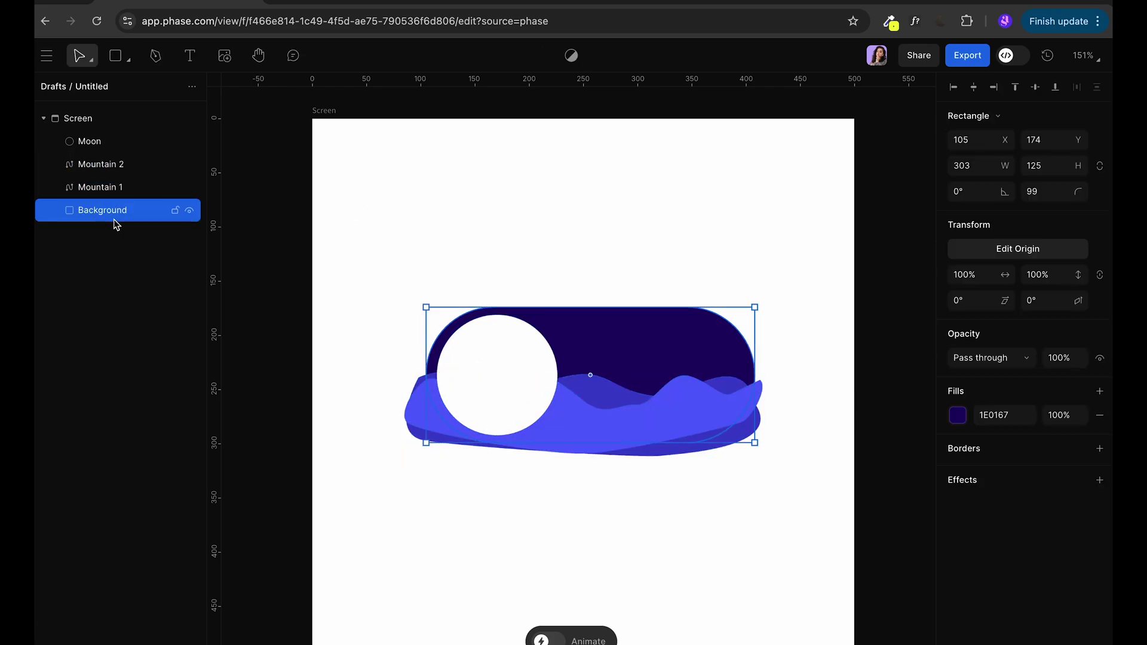
drag(114, 220, 99, 161)
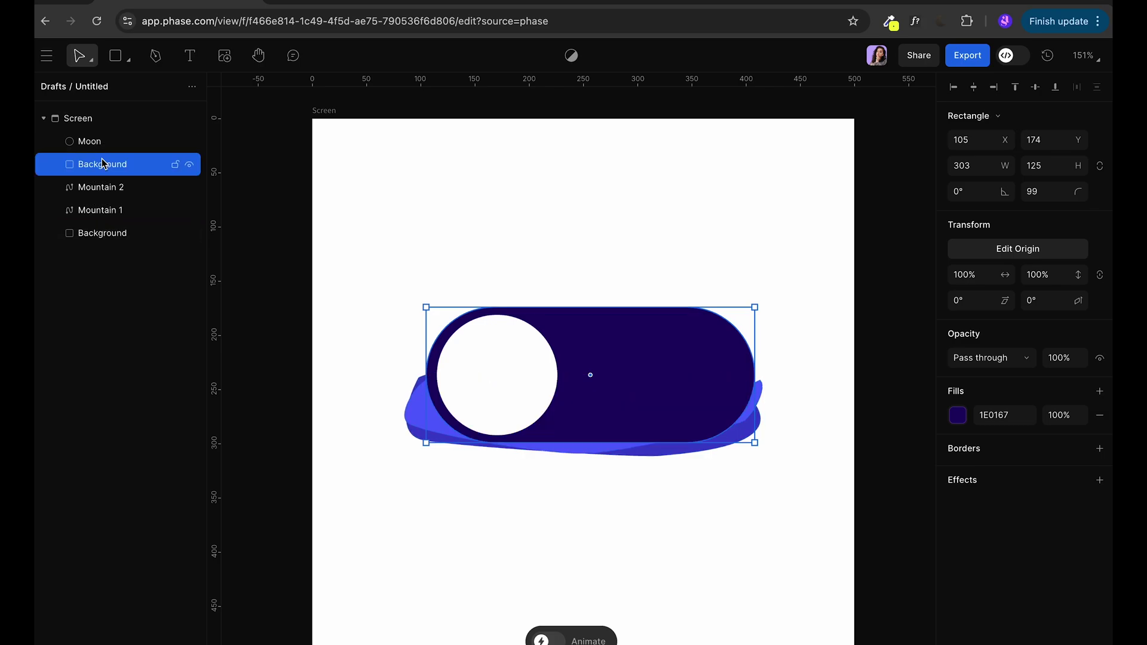
shift+click(96, 209)
click(589, 54)
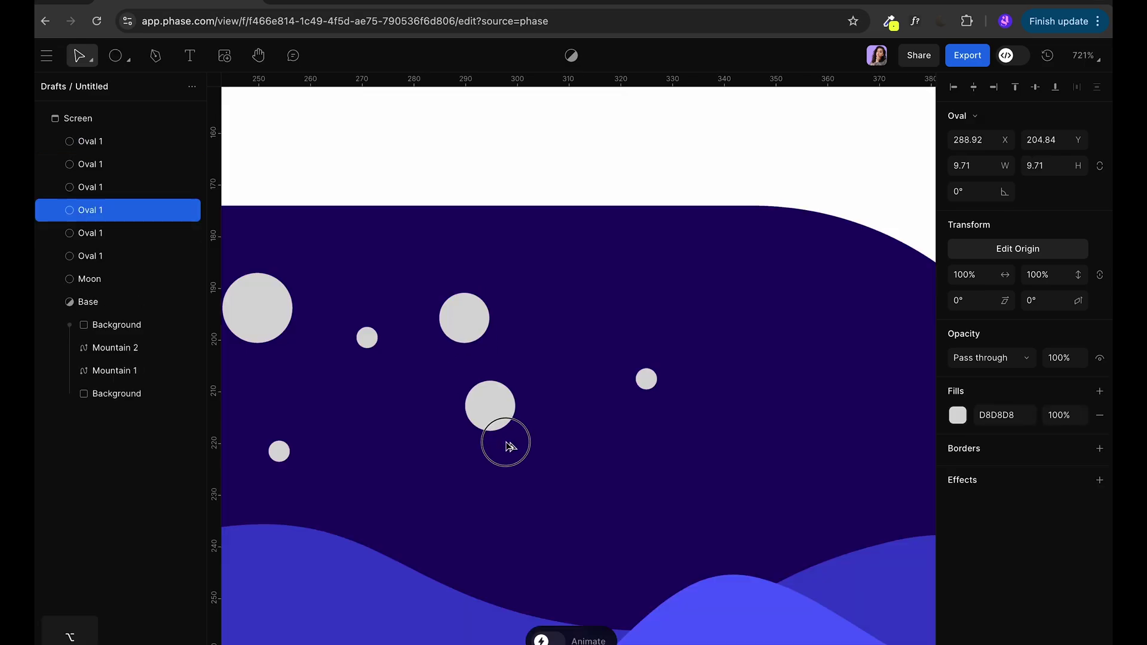
Step: Duplicate star circles to the upper right and group them as 'Stars'
mouse_move(507, 442)
mouse_down()
mouse_move(494, 478)
mouse_move(742, 274)
mouse_move(812, 379)
mouse_up()
scroll(746, 278, down, 2)
scroll(751, 281, down, 2)
scroll(661, 335, down, 2)
click(89, 348)
shift+click(90, 141)
right_click(79, 142)
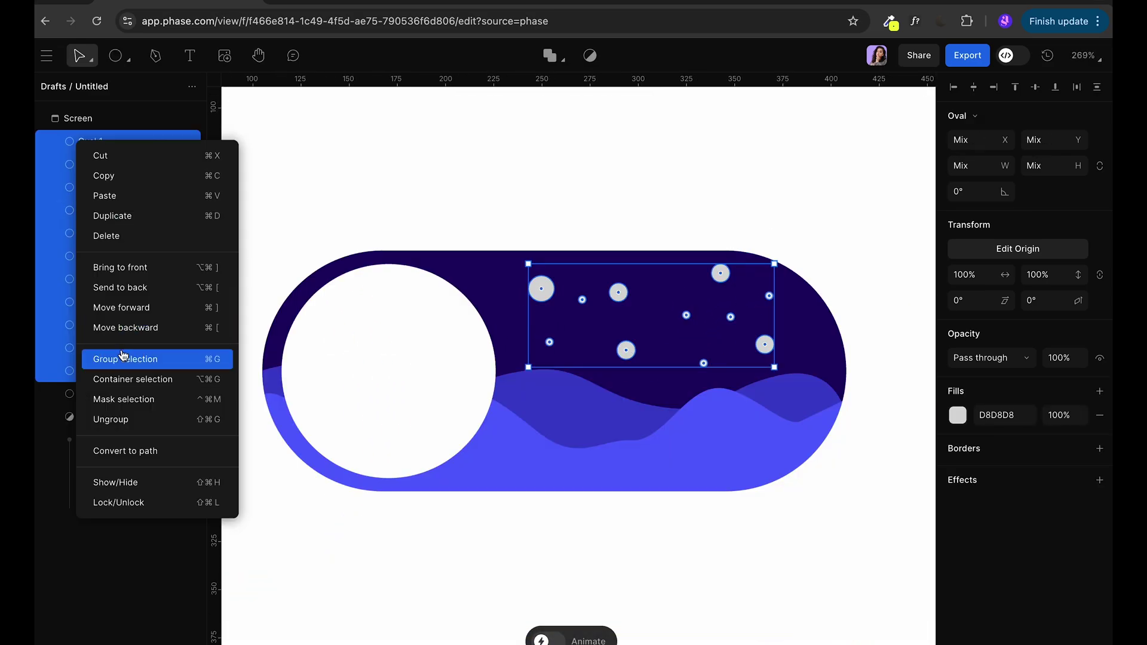
click(107, 359)
double_click(90, 141)
text(Stars)
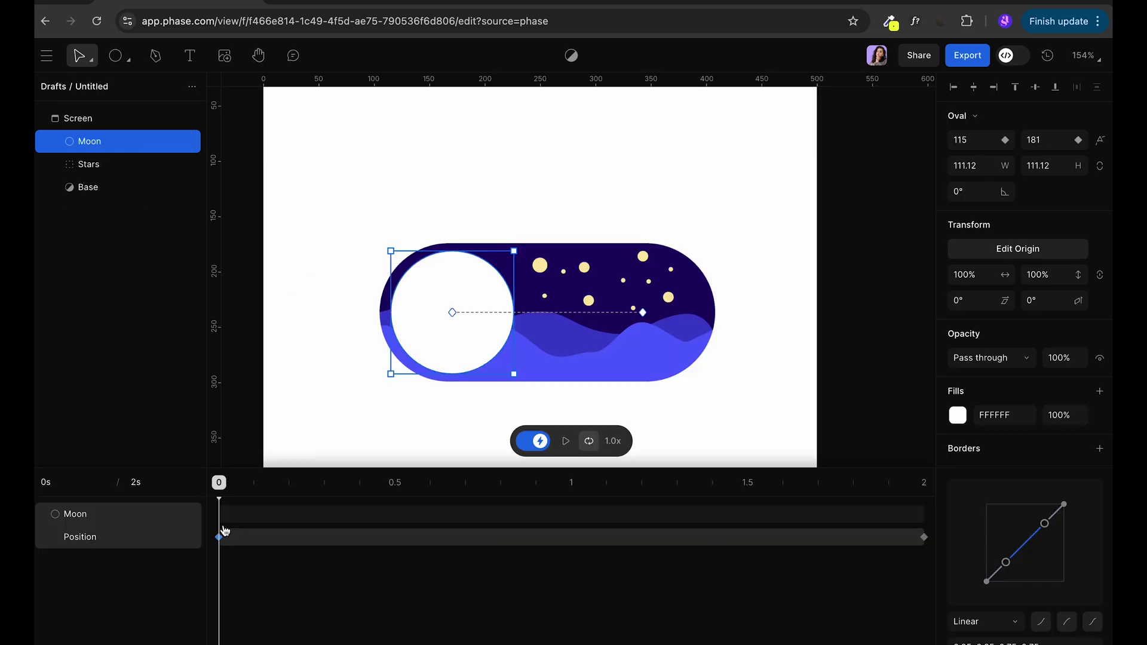
key(space)
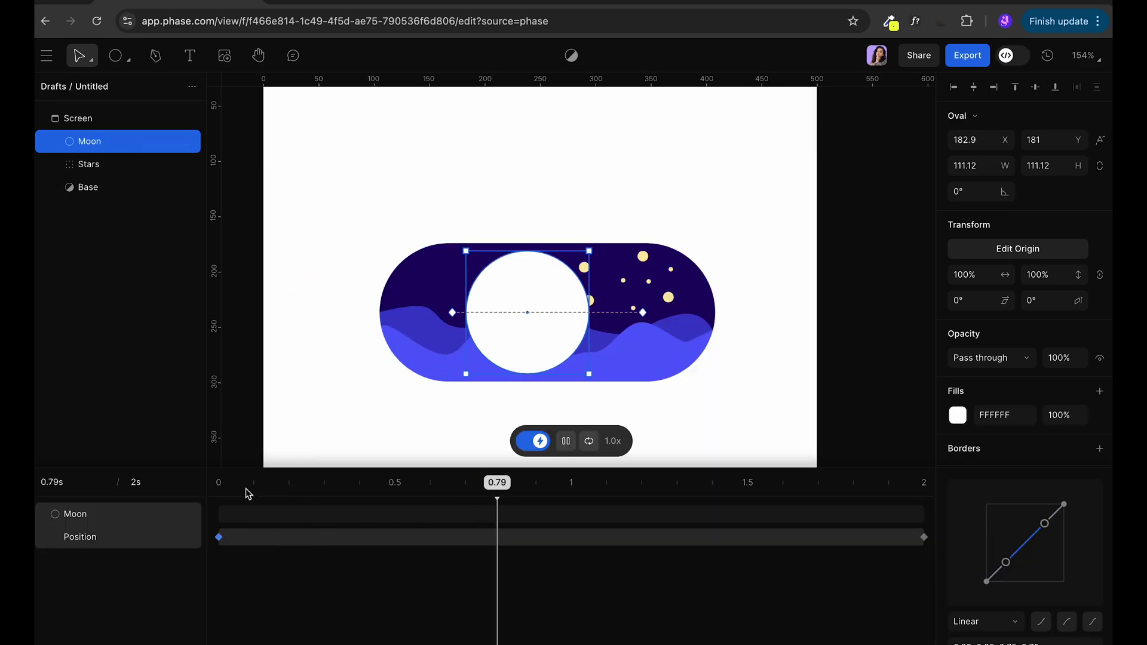
Step: Shift the Moon's arrival keyframe from 1 s earlier to 0.8 s
key(space)
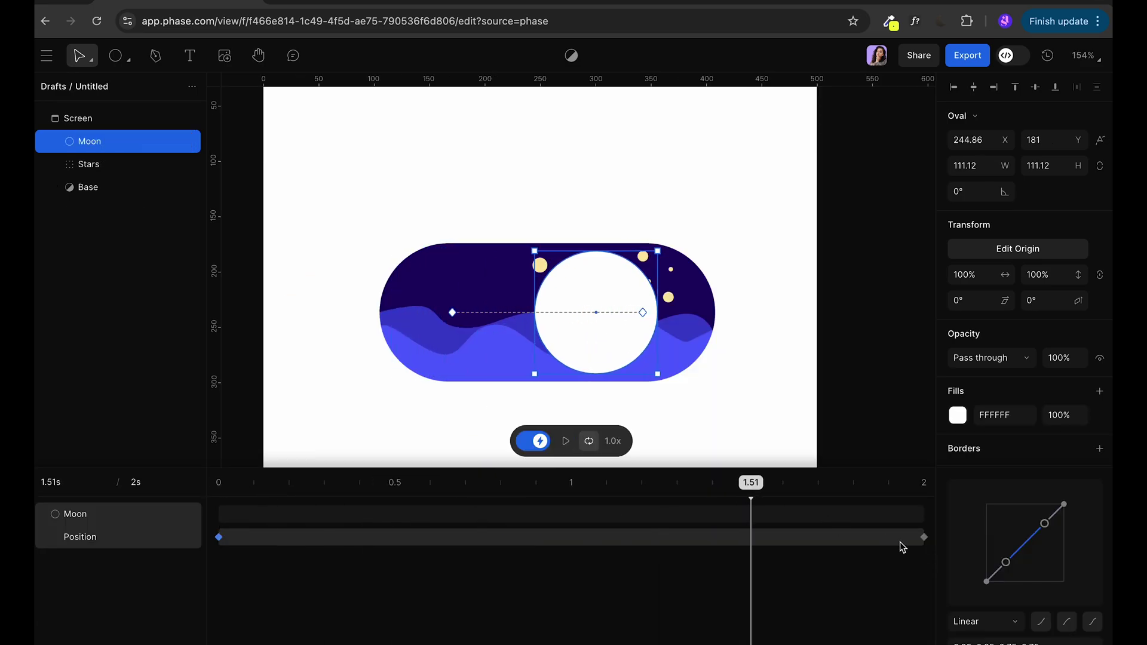
drag(750, 541, 575, 536)
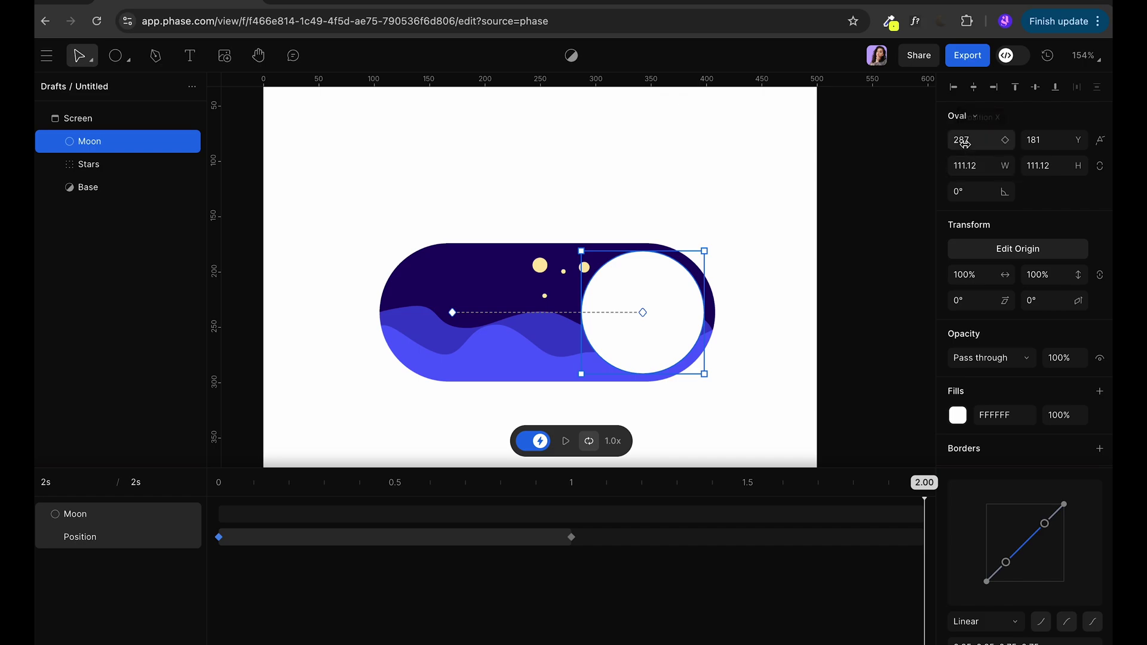
key(space)
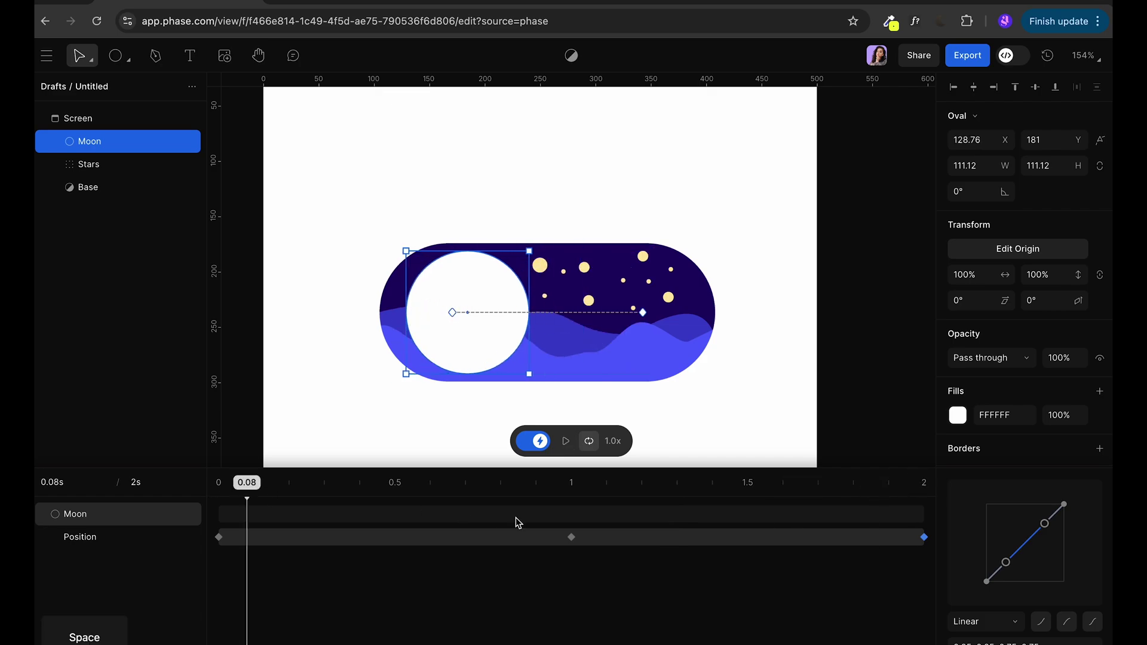
click(571, 537)
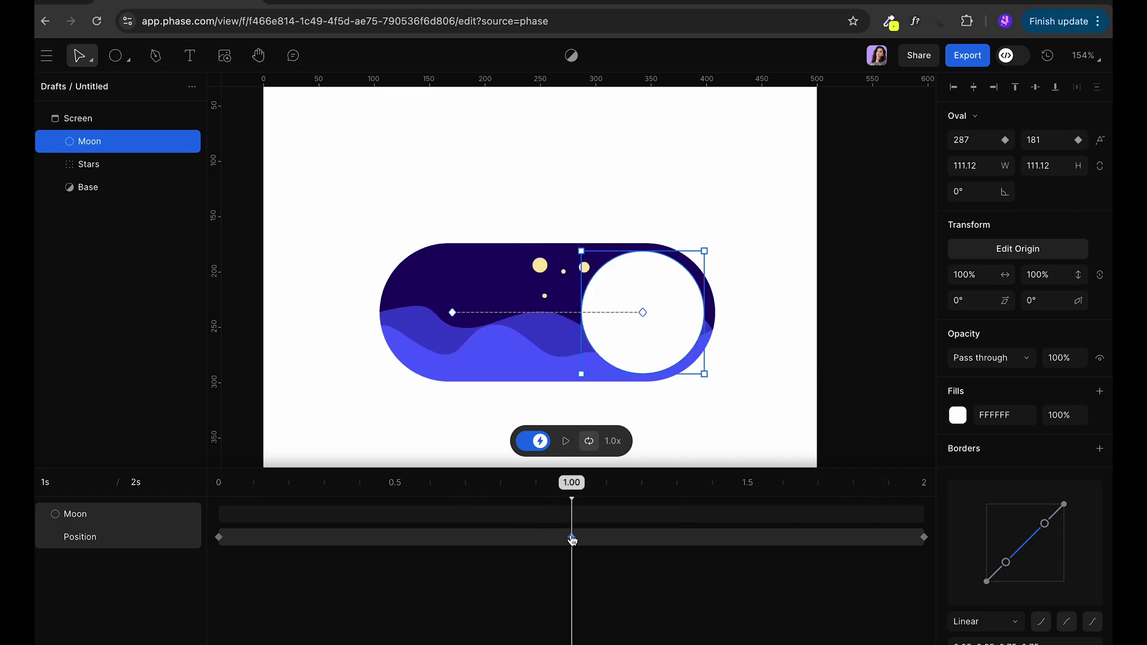
drag(571, 537, 502, 537)
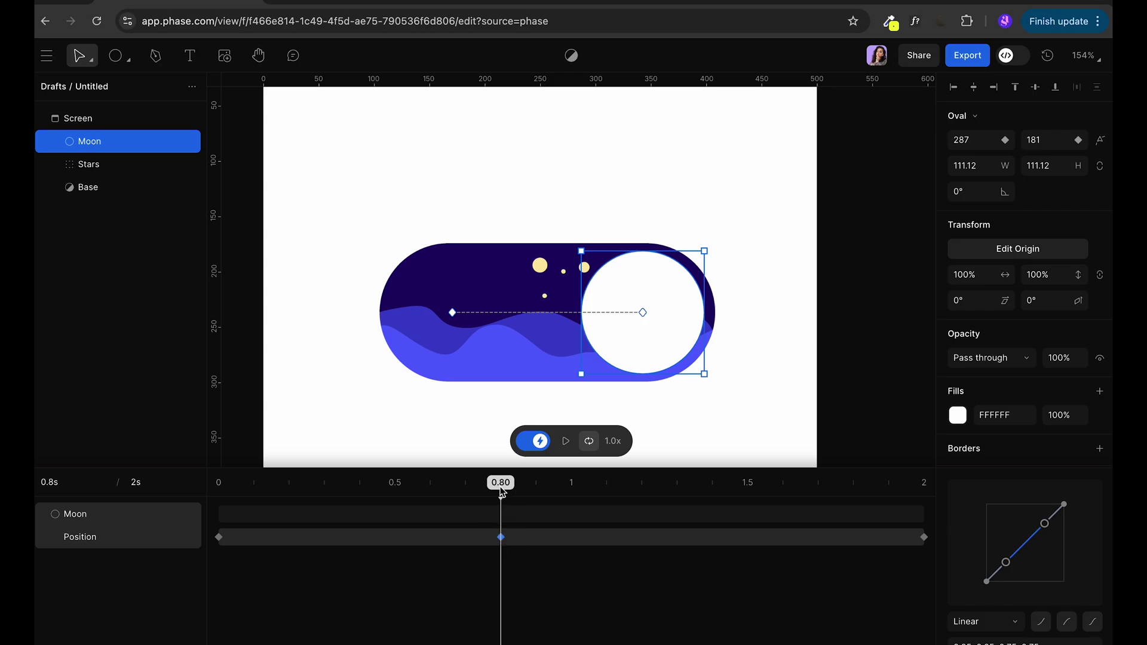
drag(502, 491, 643, 506)
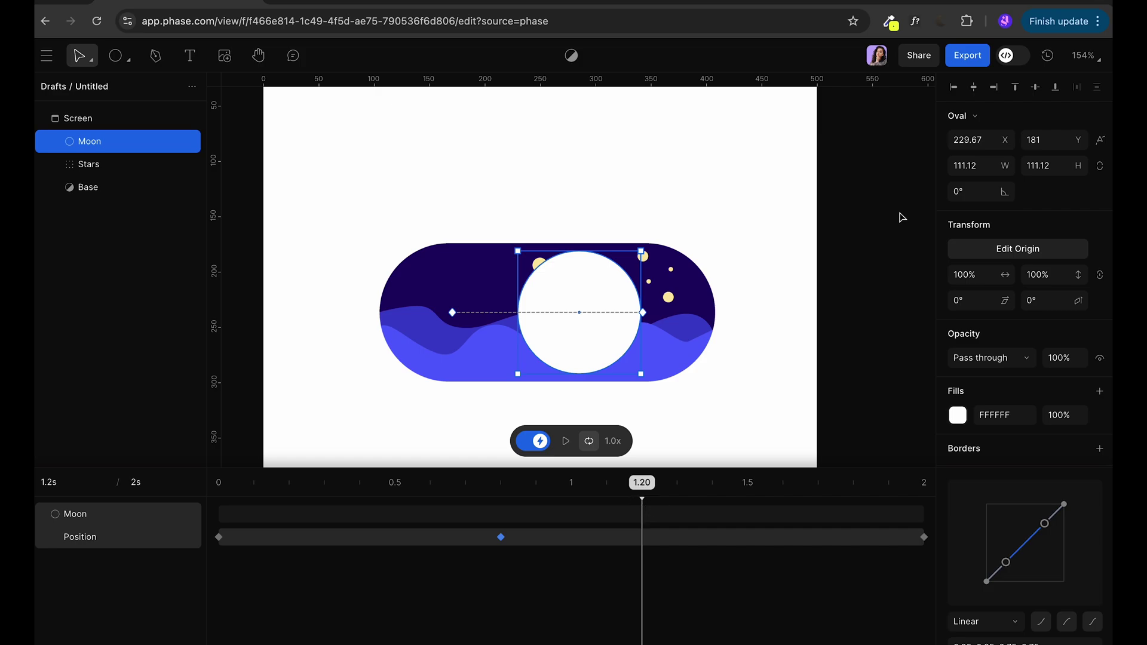
click(500, 538)
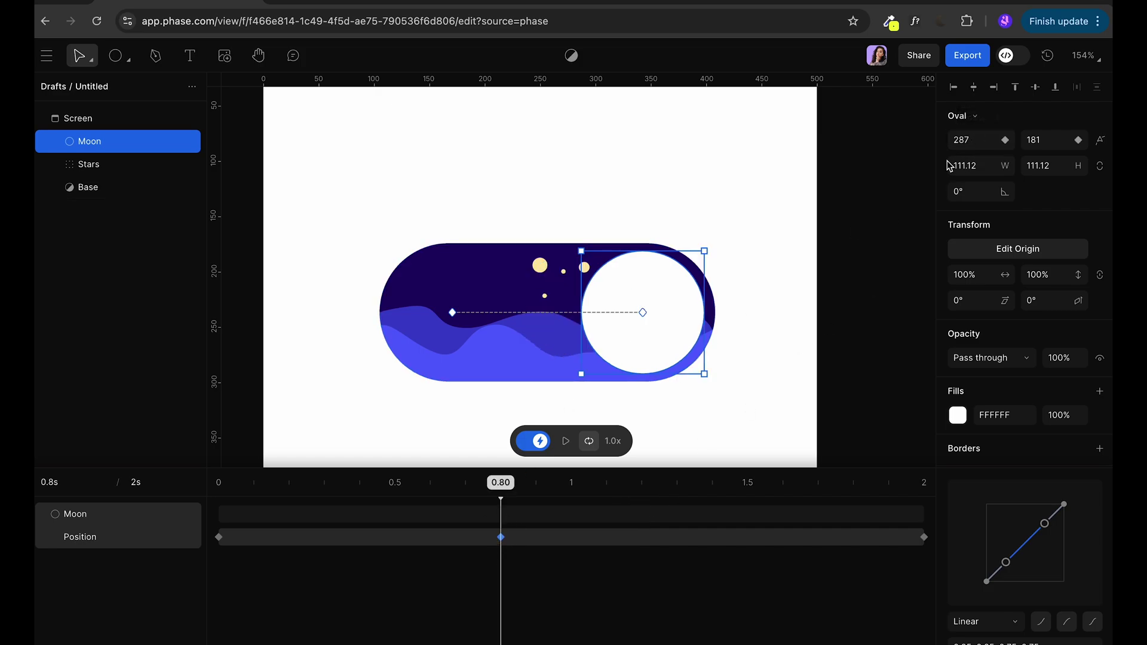
Step: Hold the Moon at 1.2 s, return it to X 115 at 1.8 s, and add ease in/out
drag(495, 485, 644, 510)
click(968, 140)
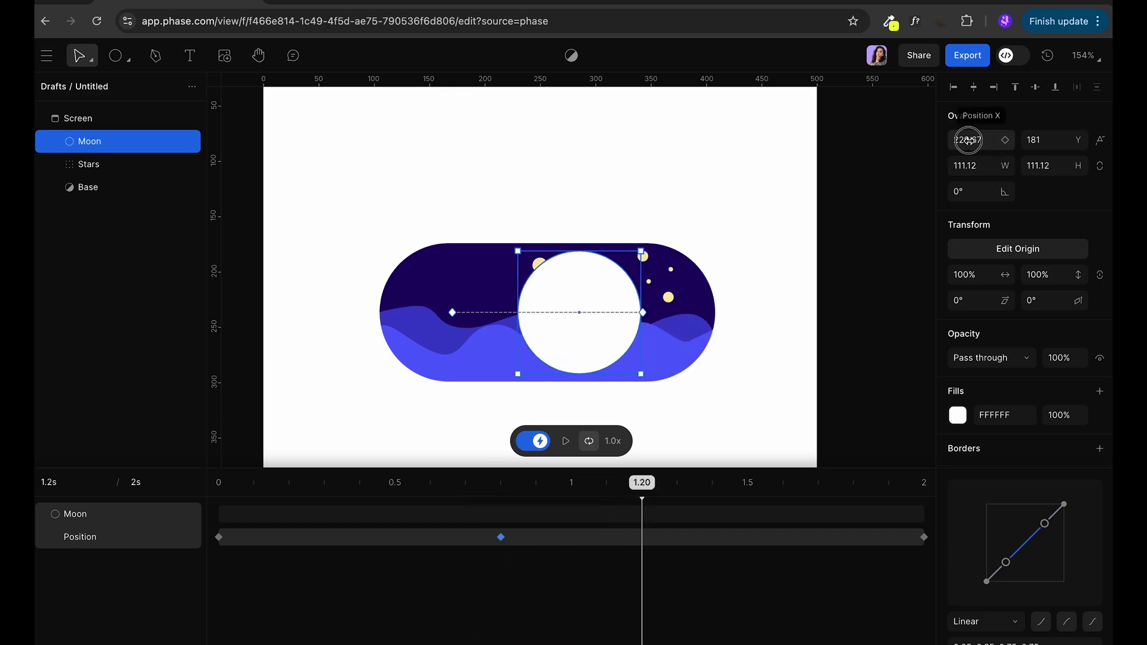
key(Return)
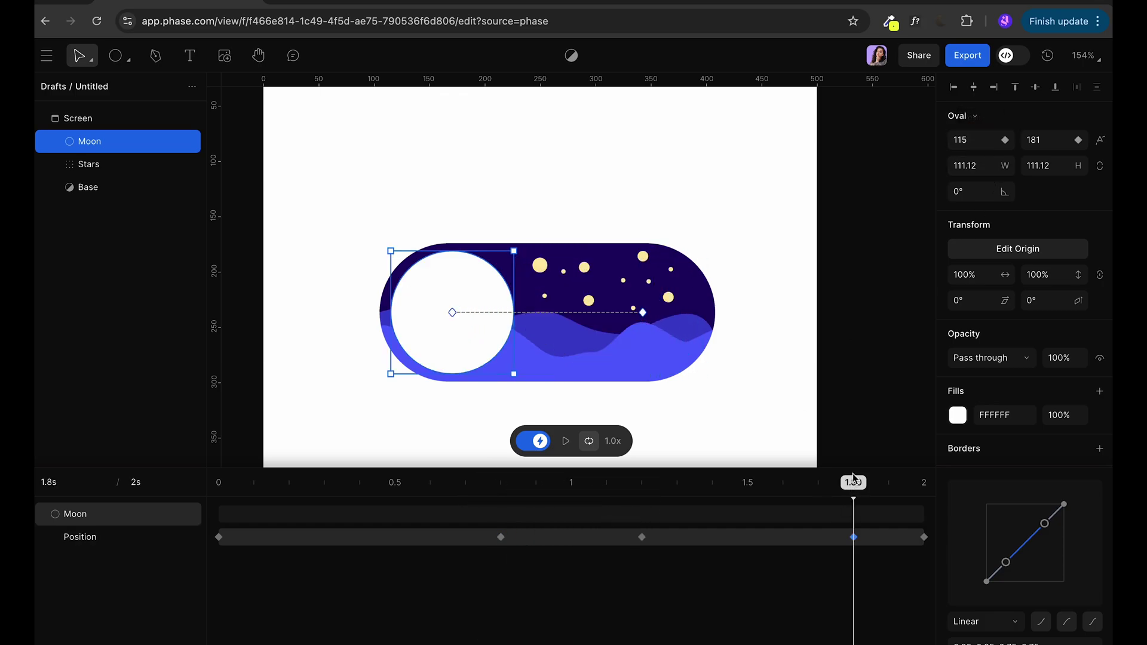
drag(853, 481, 649, 478)
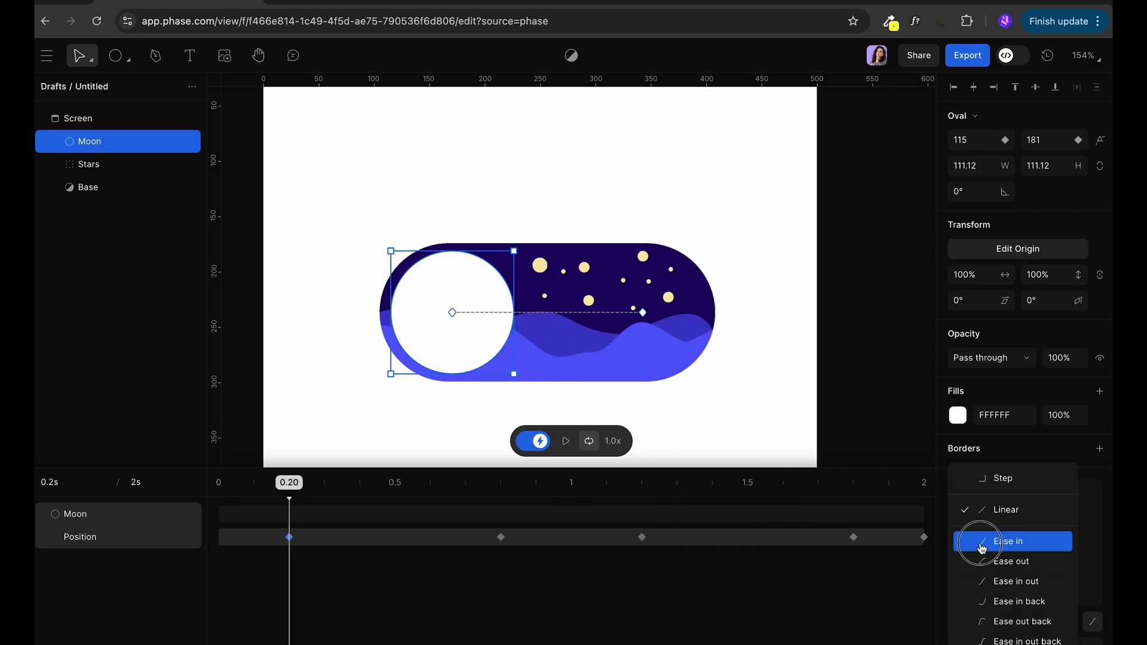
click(968, 541)
key(space)
click(642, 537)
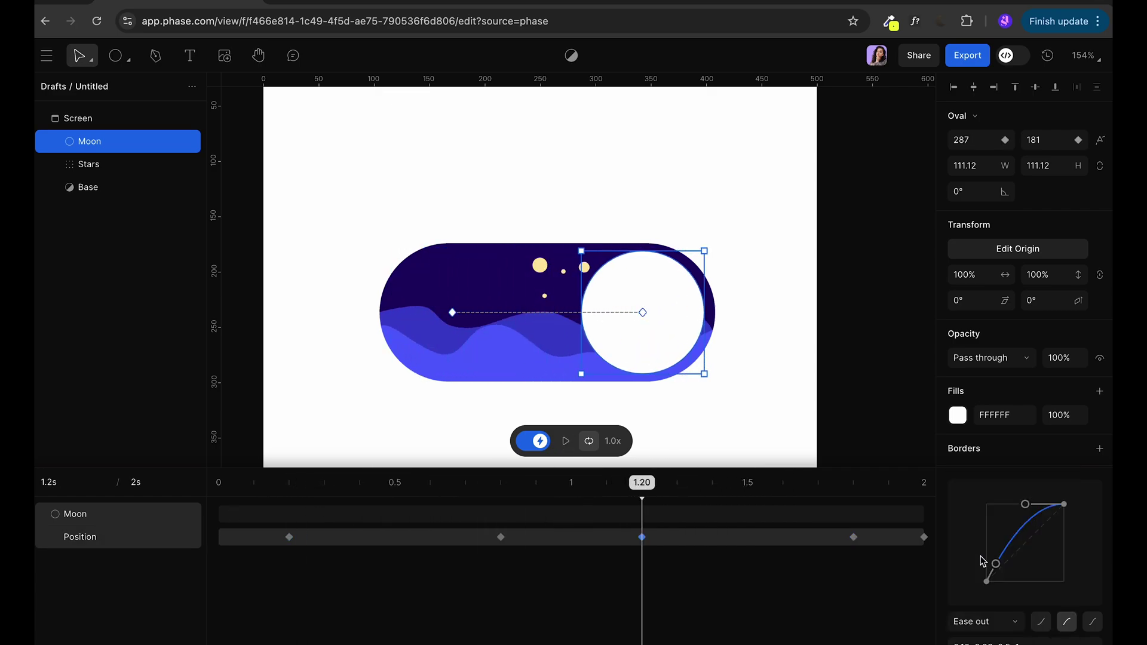
drag(623, 473, 852, 482)
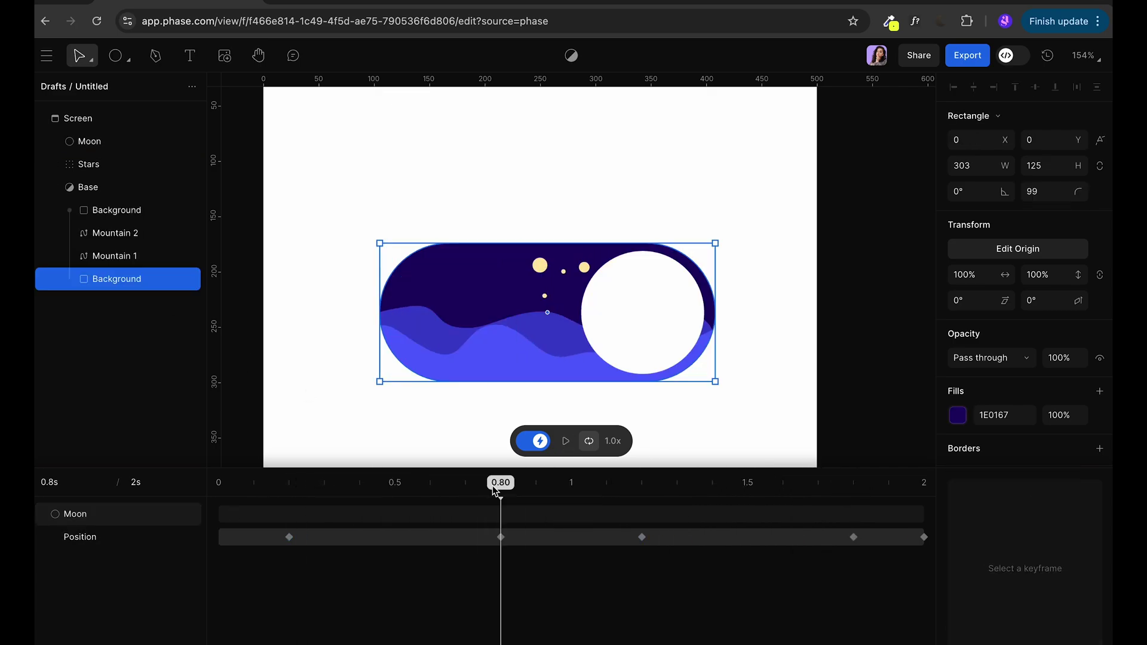
Step: Animate the sky fill from dark 1E0167 at 0.2 s to light blue 6FD0EA at 0.8–1.2 s
drag(494, 489, 291, 485)
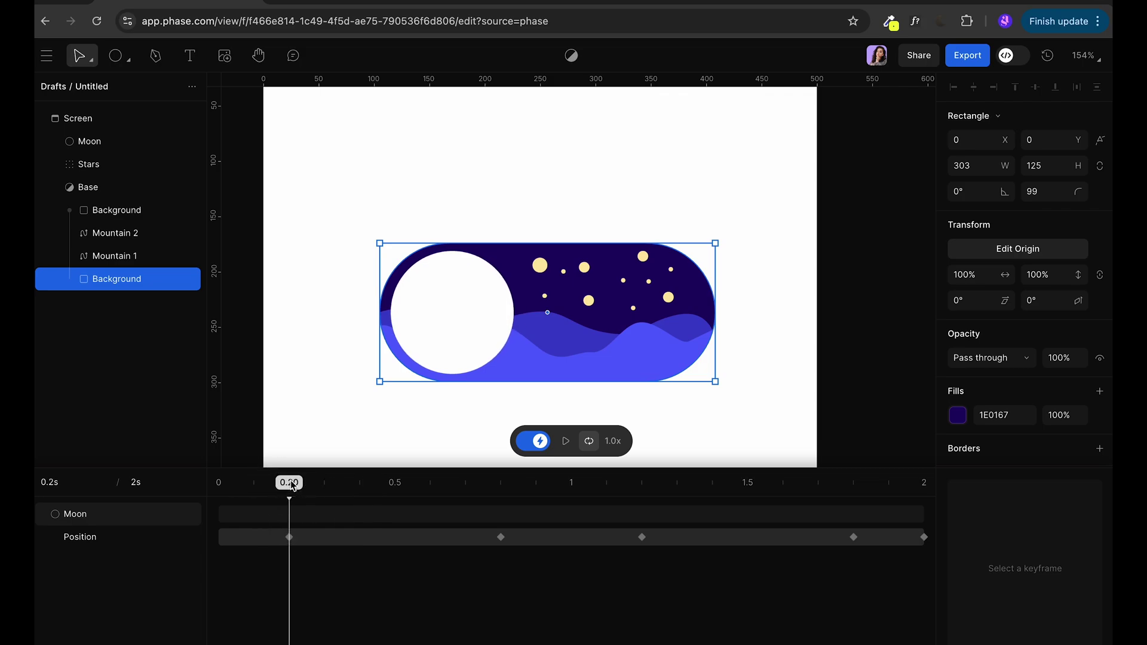
click(1026, 416)
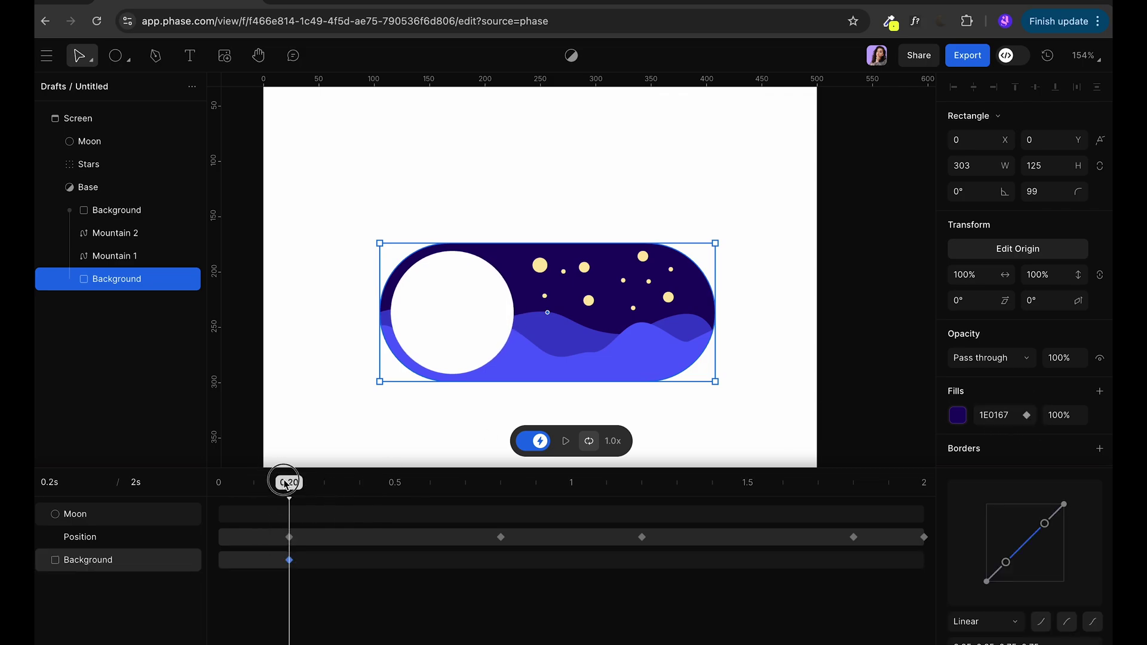
drag(286, 485, 504, 508)
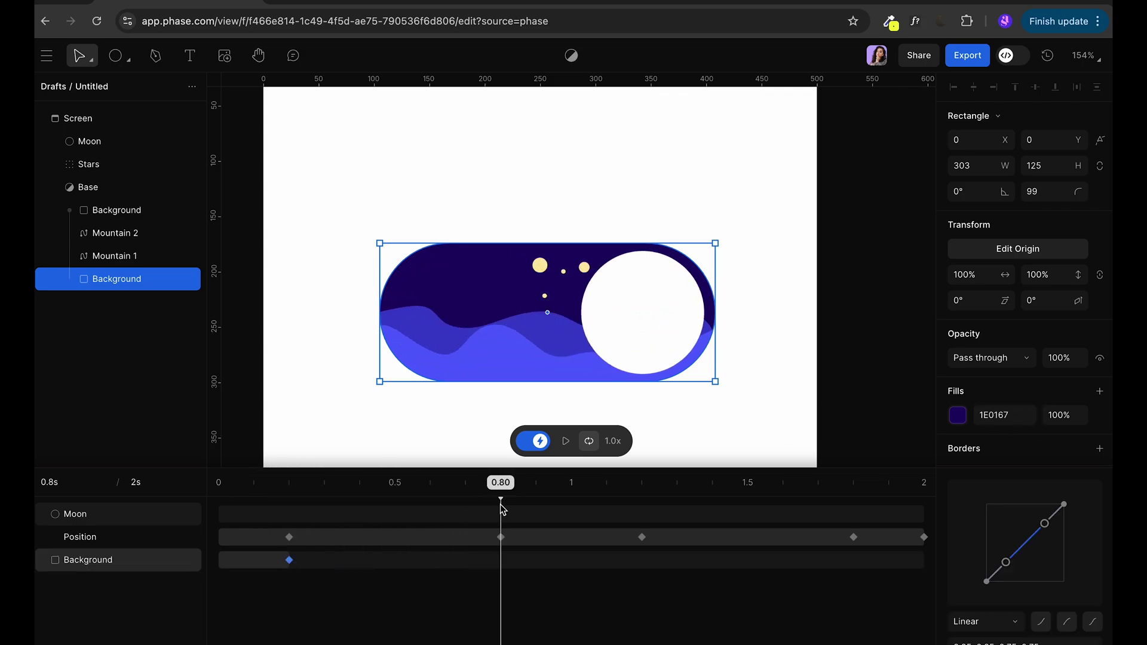
click(1025, 416)
click(957, 415)
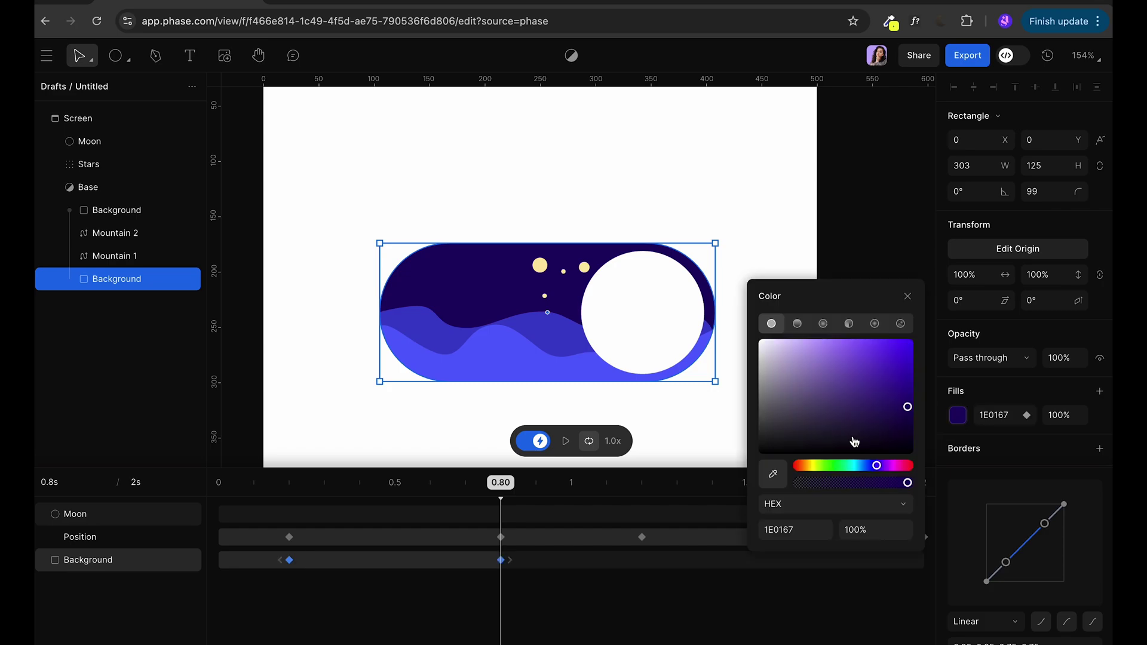
drag(866, 473, 860, 471)
click(642, 482)
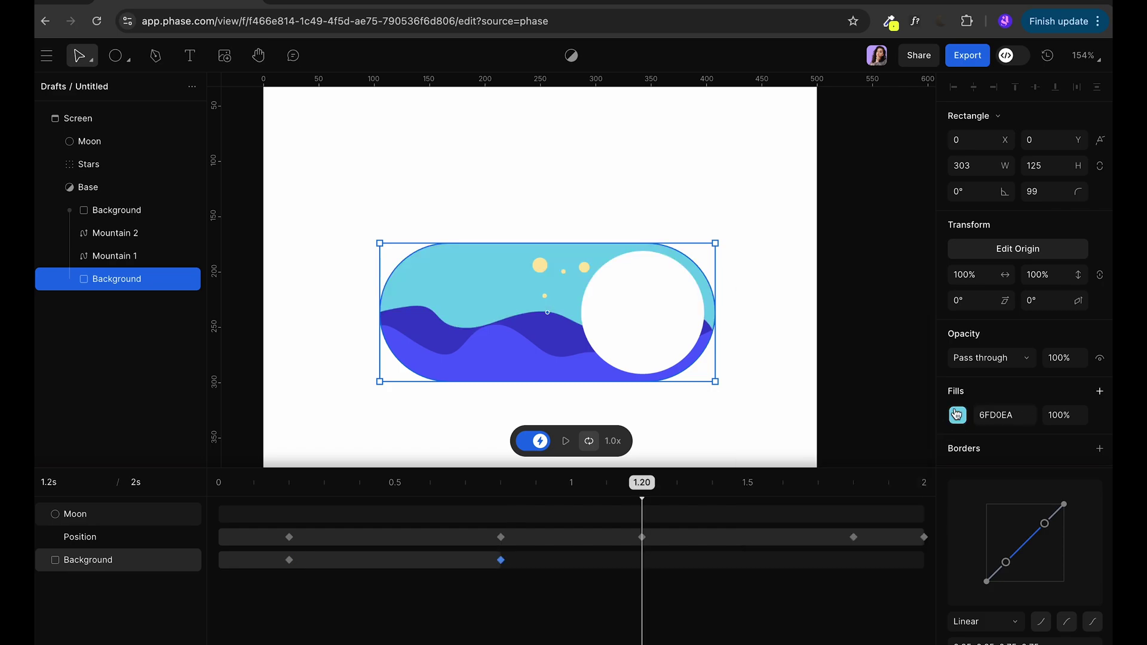
click(1026, 415)
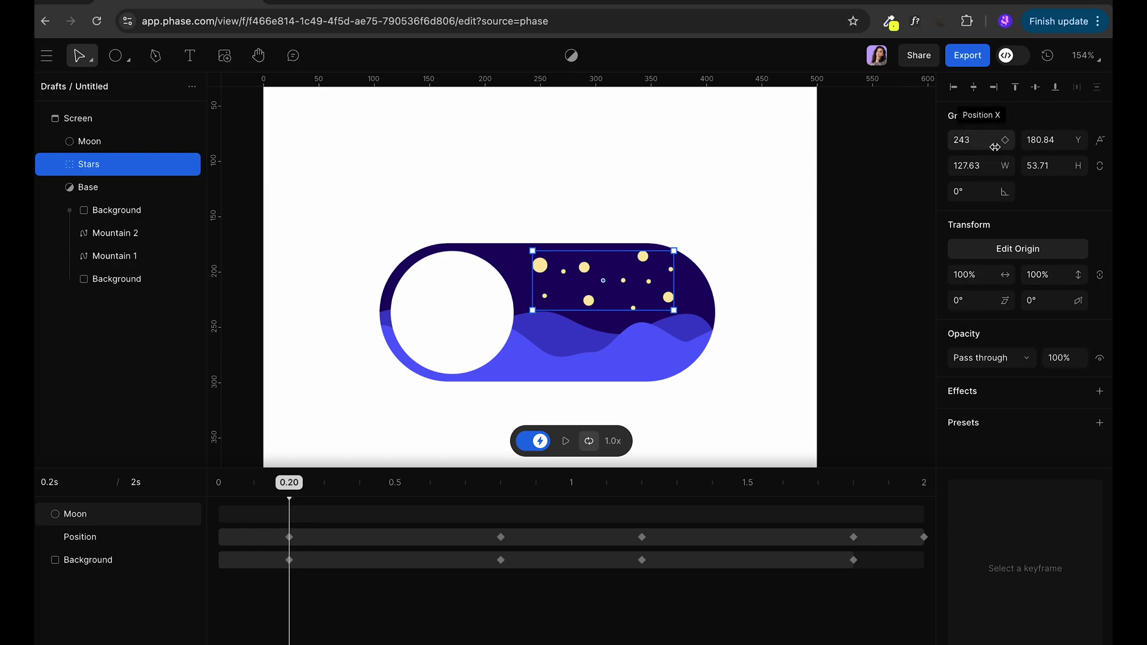
Step: Key the Stars position so they leave the sky at 0.8 s and return at 1.8 s
click(1004, 144)
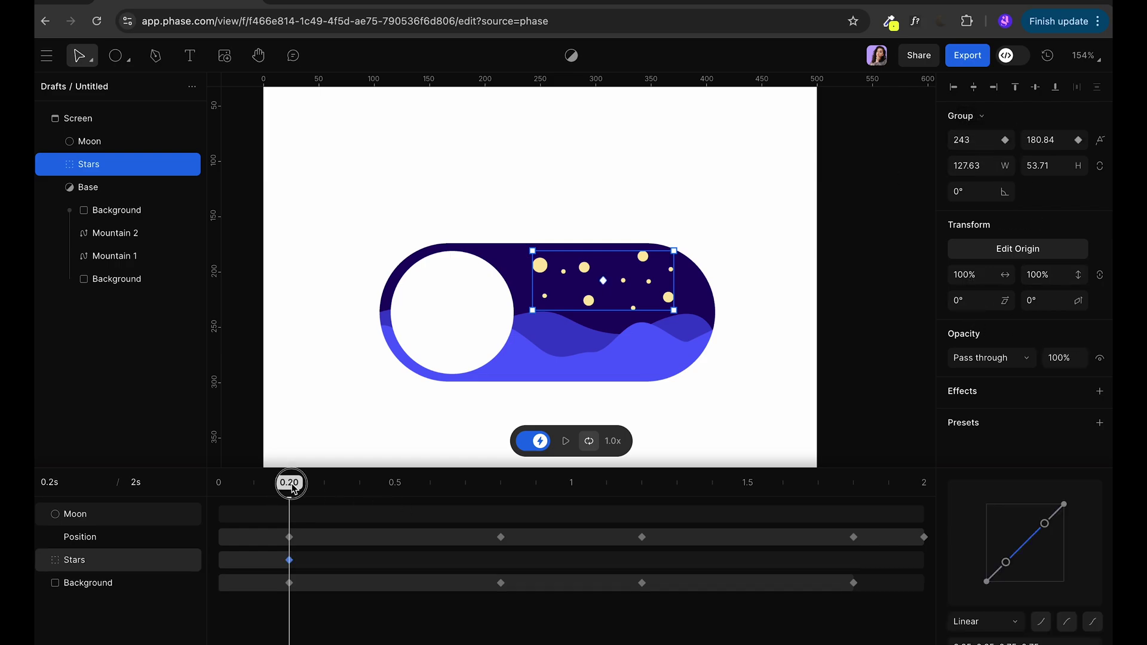
drag(291, 487, 502, 503)
drag(571, 274, 572, 258)
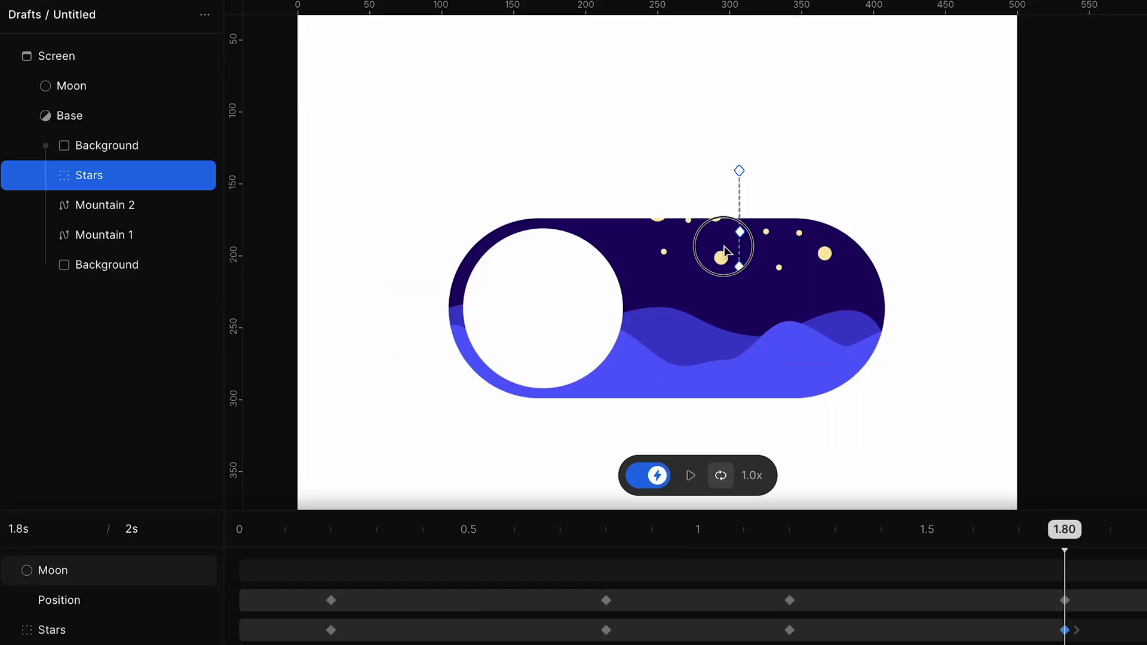
drag(594, 273, 590, 292)
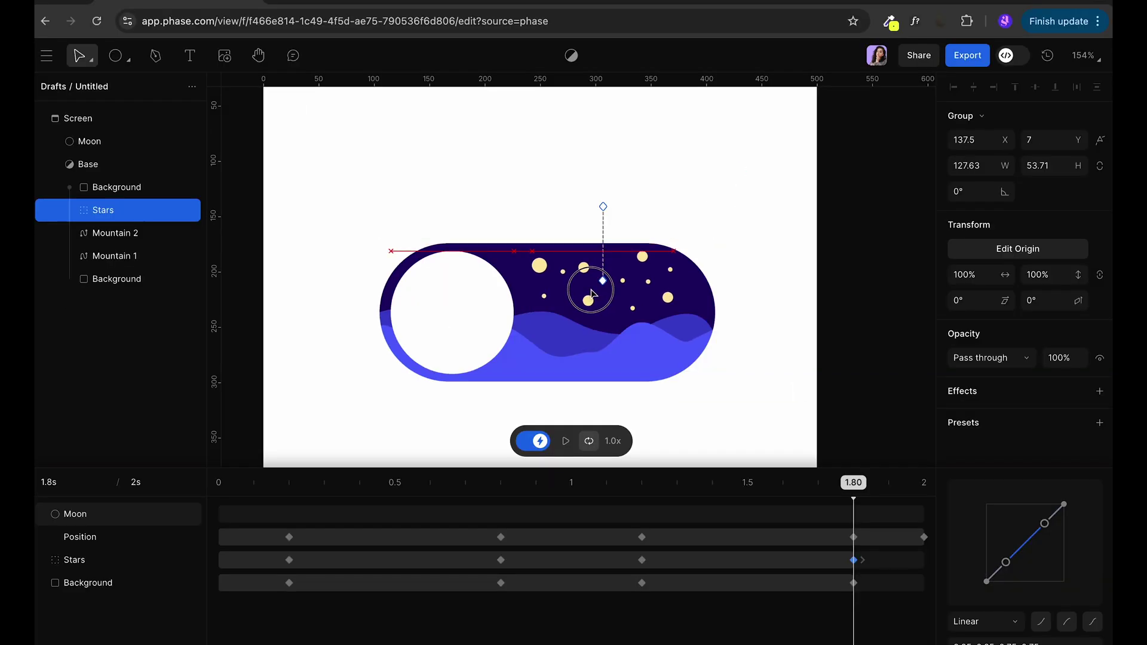
drag(591, 293, 591, 293)
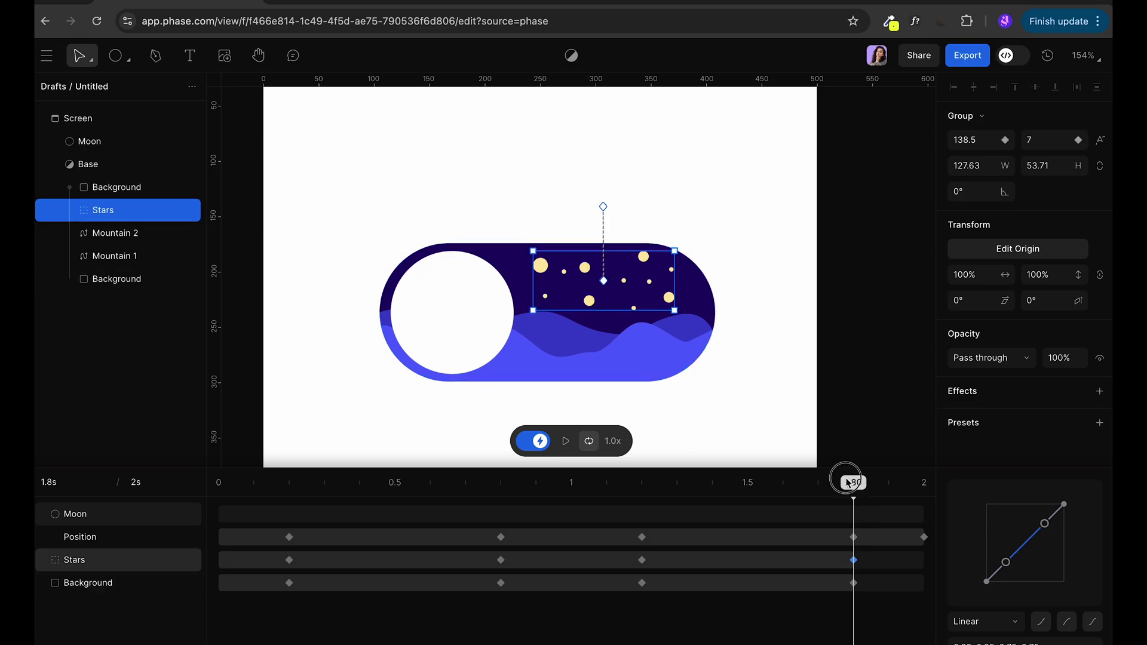
drag(847, 483, 243, 482)
click(114, 233)
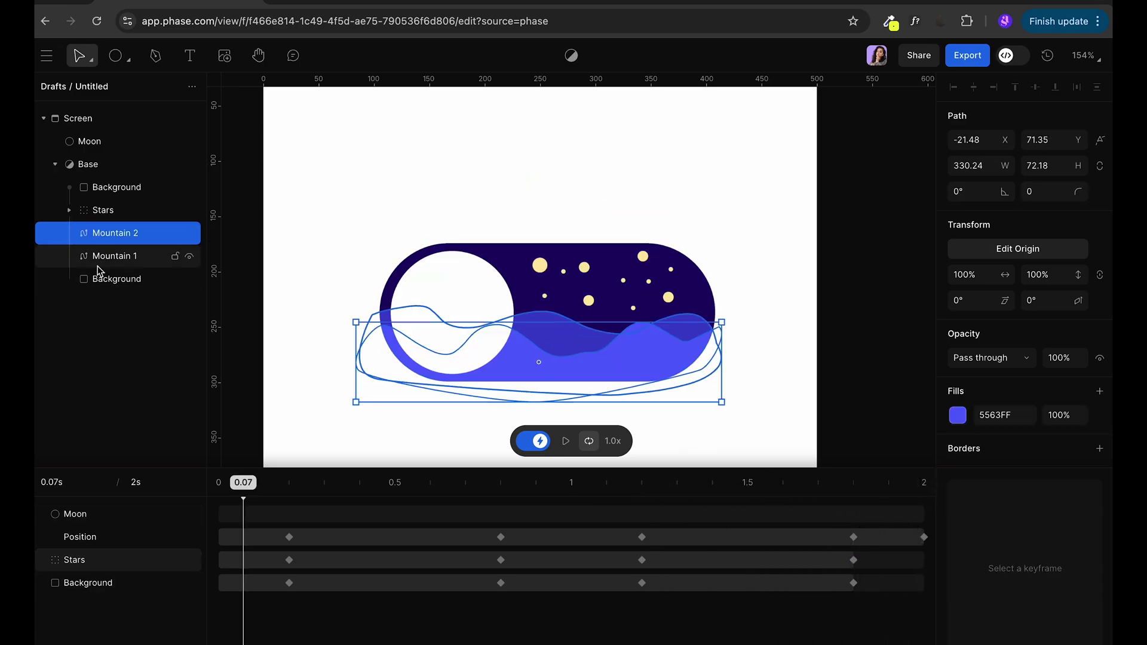
click(501, 483)
Step: Shift Mountain 2 right and turn it green by 0.8 s, back to blue 5563FF at 1.8 s
drag(400, 358, 448, 361)
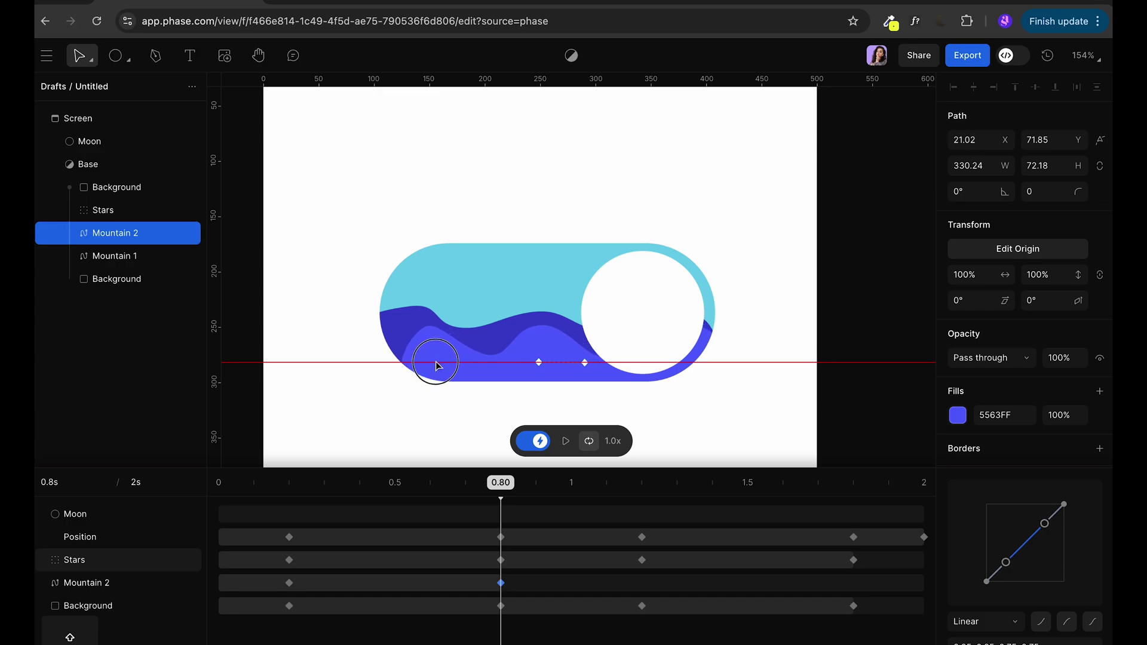
drag(436, 364, 436, 364)
click(957, 414)
drag(876, 384, 854, 356)
click(853, 482)
click(994, 415)
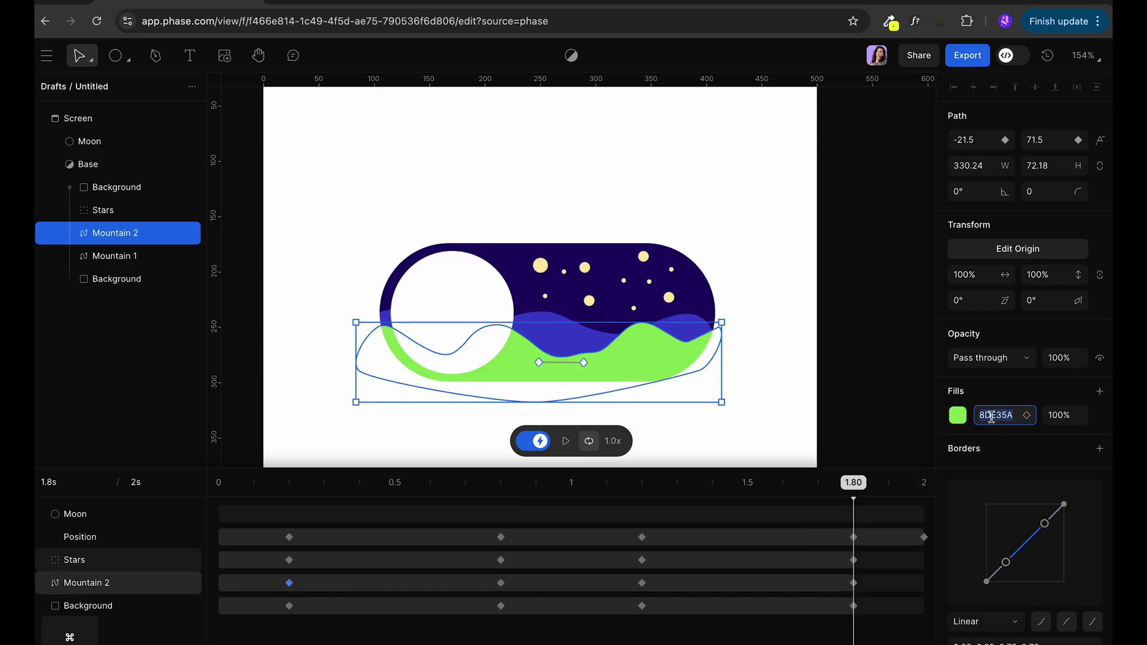
text(5563FF)
key(Return)
drag(747, 476, 888, 557)
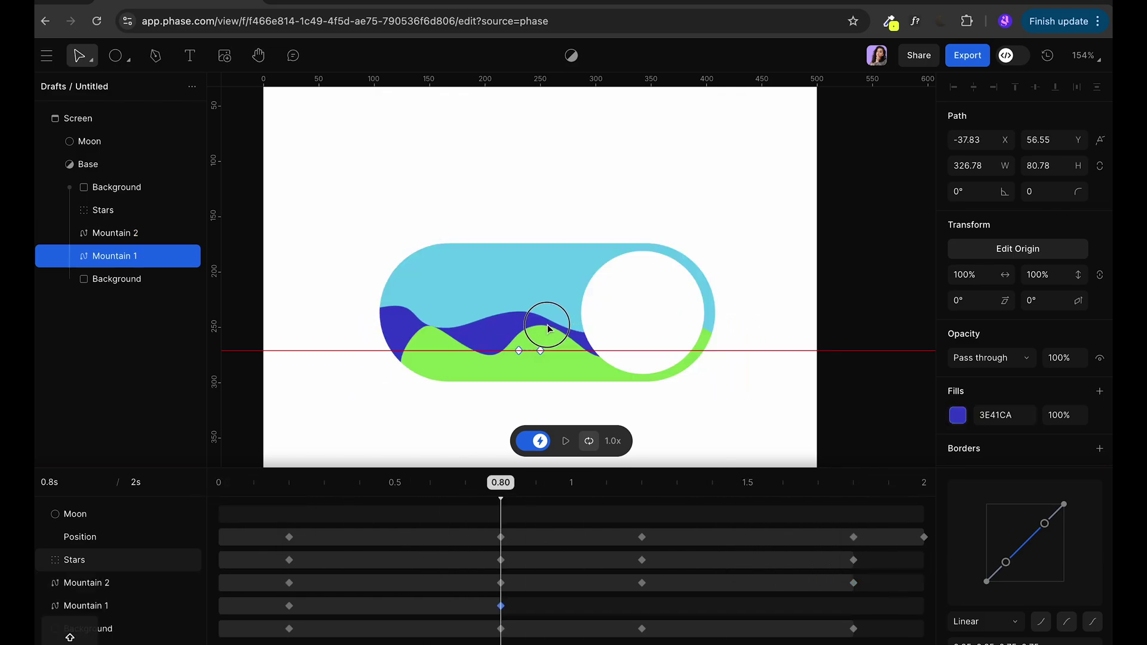
Step: Shift Mountain 1 left for daytime, turn the Moon yellow E3C968, and play the animation
drag(548, 328, 531, 328)
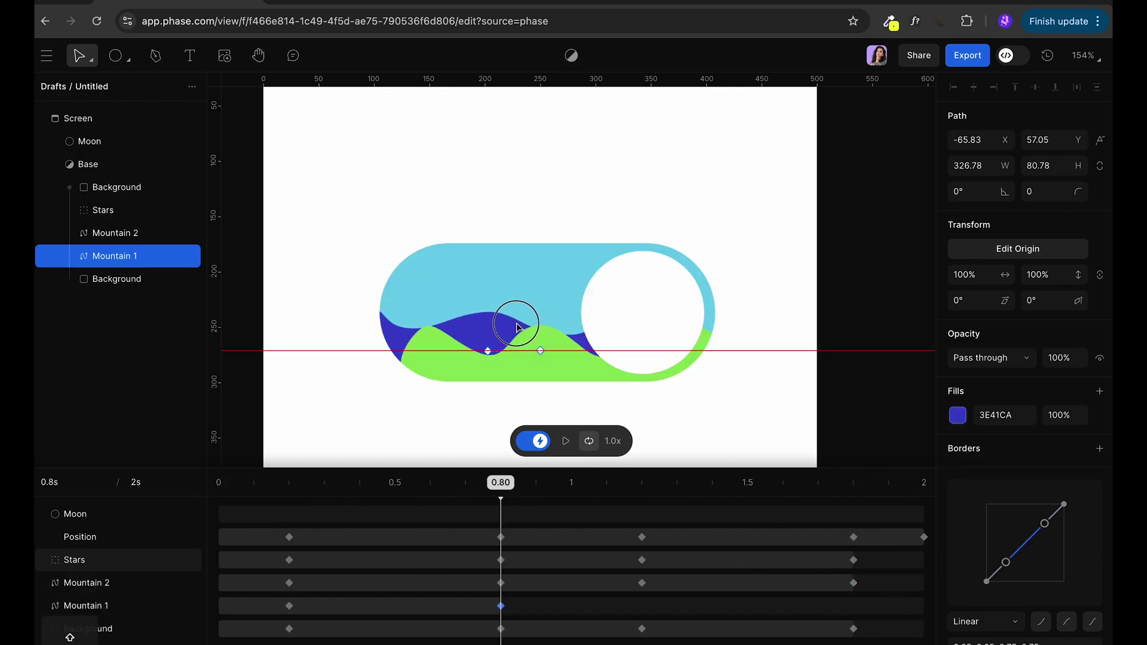
drag(501, 482, 852, 478)
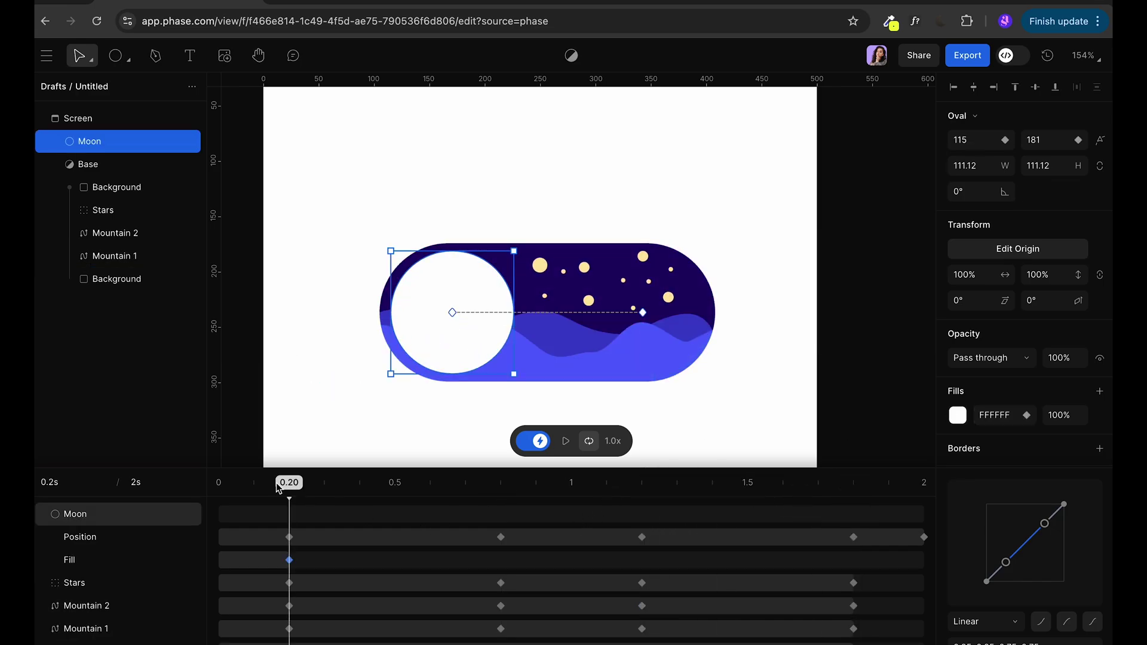
drag(279, 489, 469, 504)
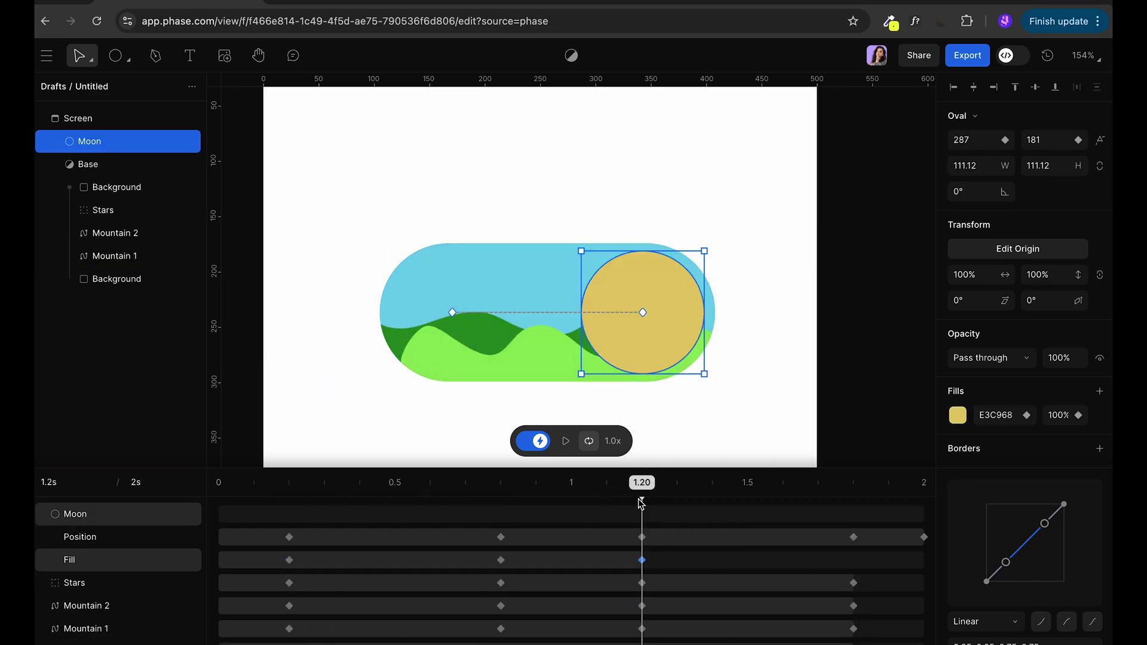
drag(641, 503, 739, 502)
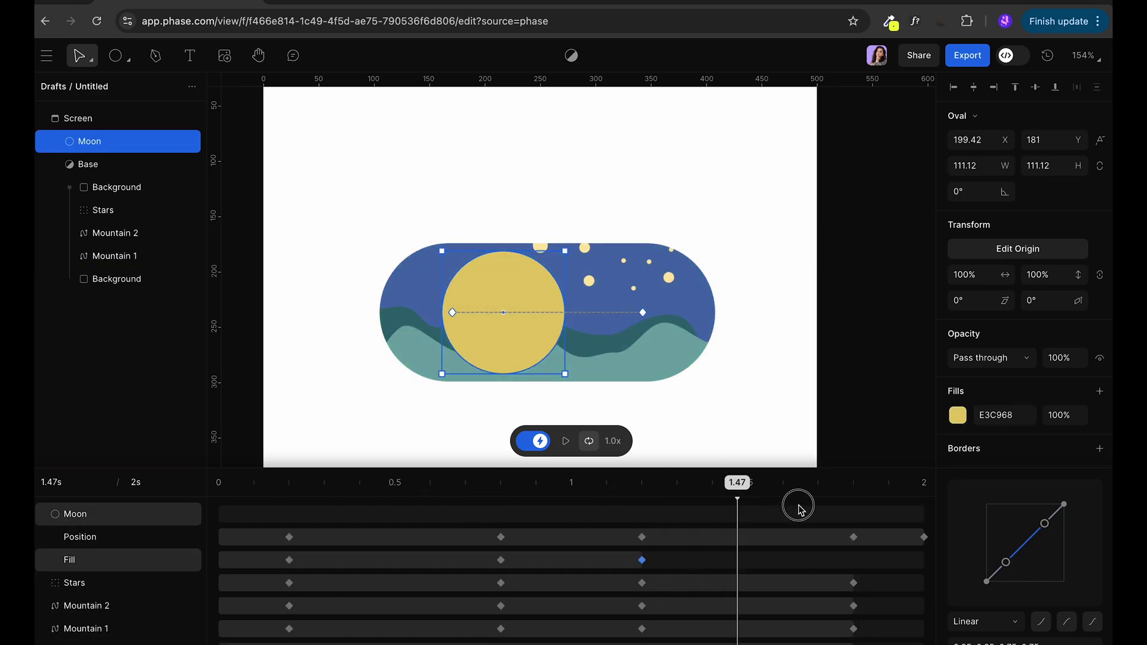
key(space)
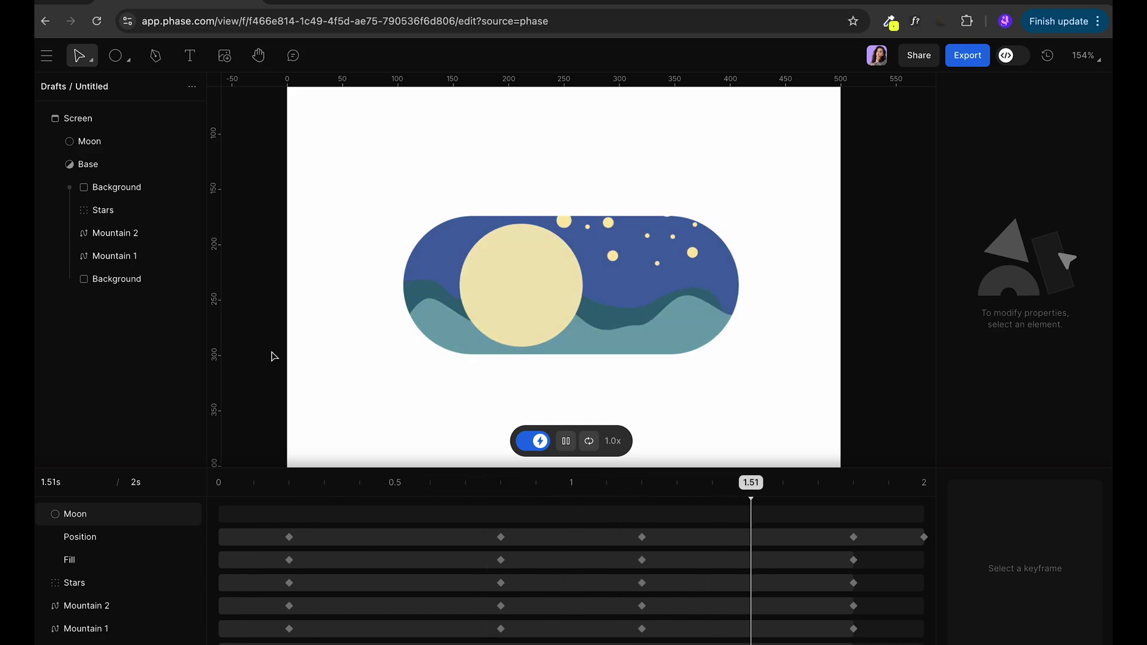